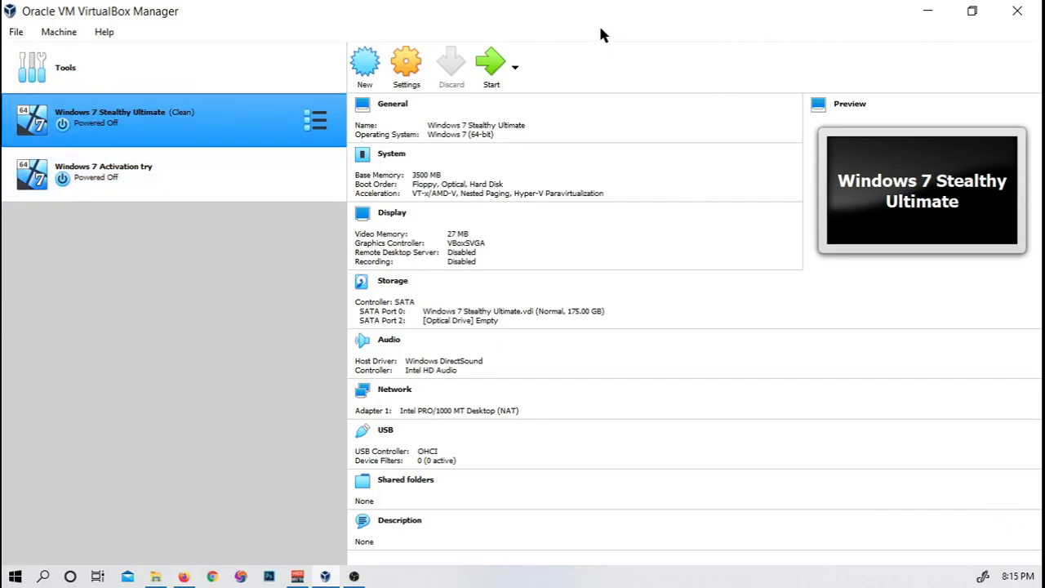
# Step: Start a new virtual machine from the VirtualBox Manager toolbar
pyautogui.click(374, 55)
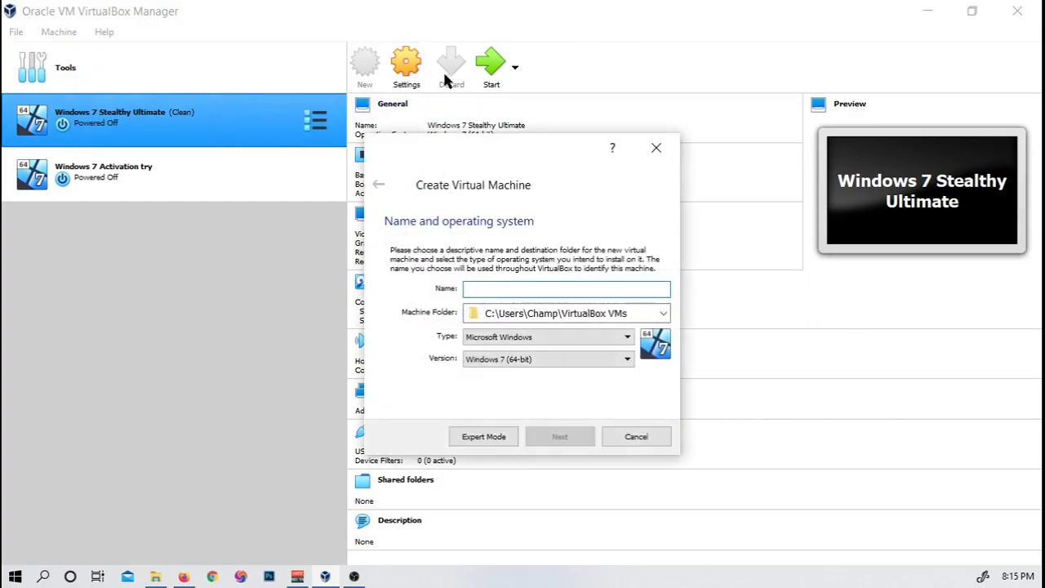
# Step: Name the machine 'Tutorial machine' and set its type to Microsoft Windows
pyautogui.moveTo(489, 136); pyautogui.dragTo(426, 55)
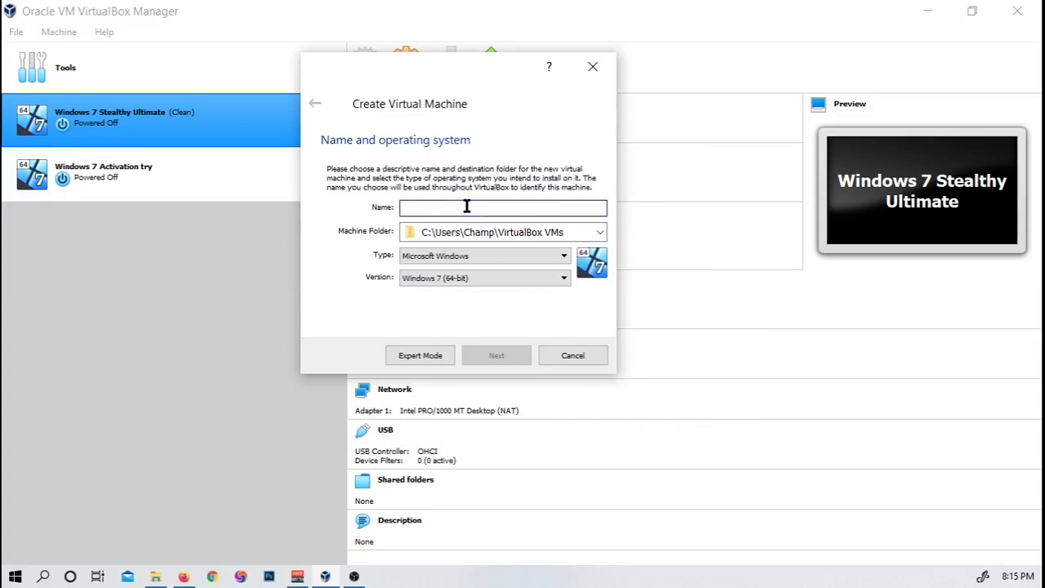
pyautogui.write('Tuto')
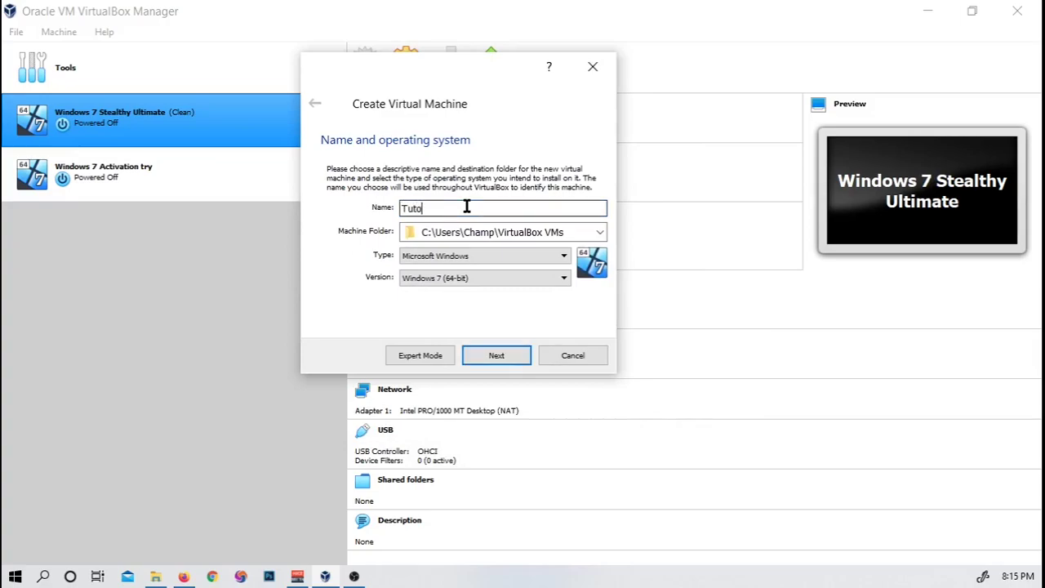
pyautogui.write('rial machine')
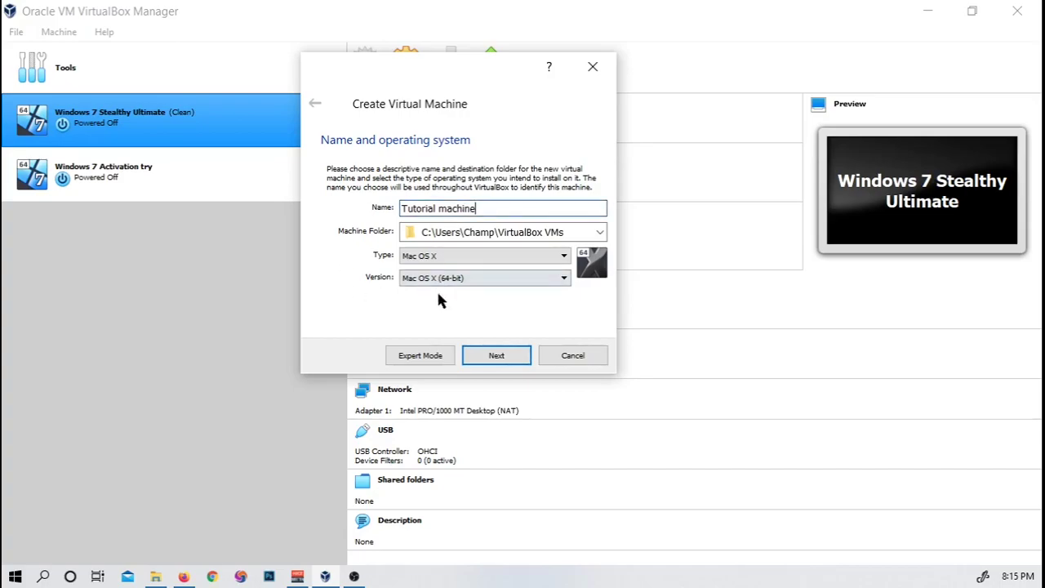
pyautogui.click(482, 256)
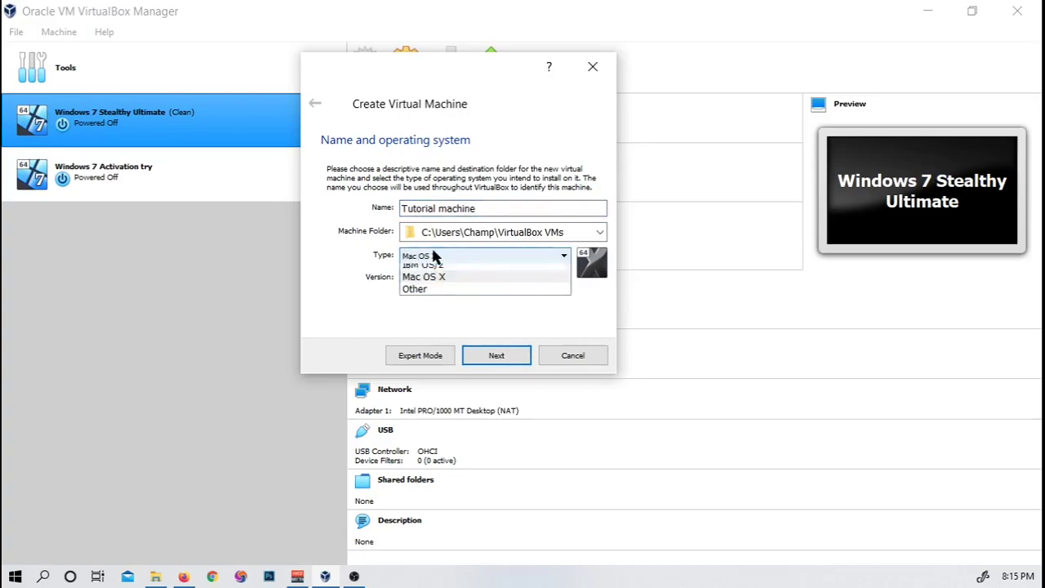
pyautogui.click(476, 272)
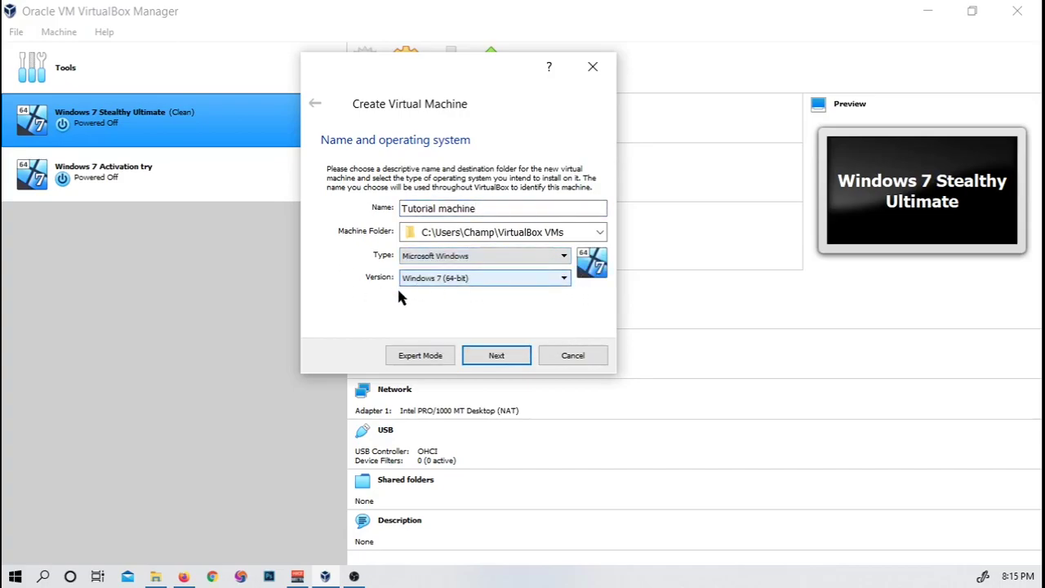
# Step: Set the machine folder to D:\VirtualMachines
pyautogui.click(599, 233)
pyautogui.click(432, 265)
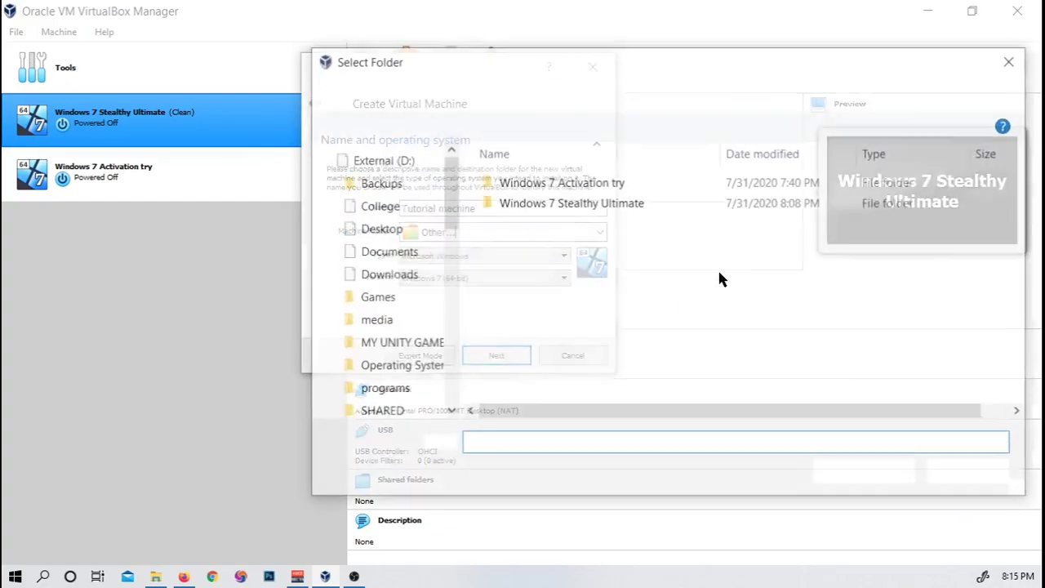
pyautogui.moveTo(455, 202); pyautogui.dragTo(460, 436)
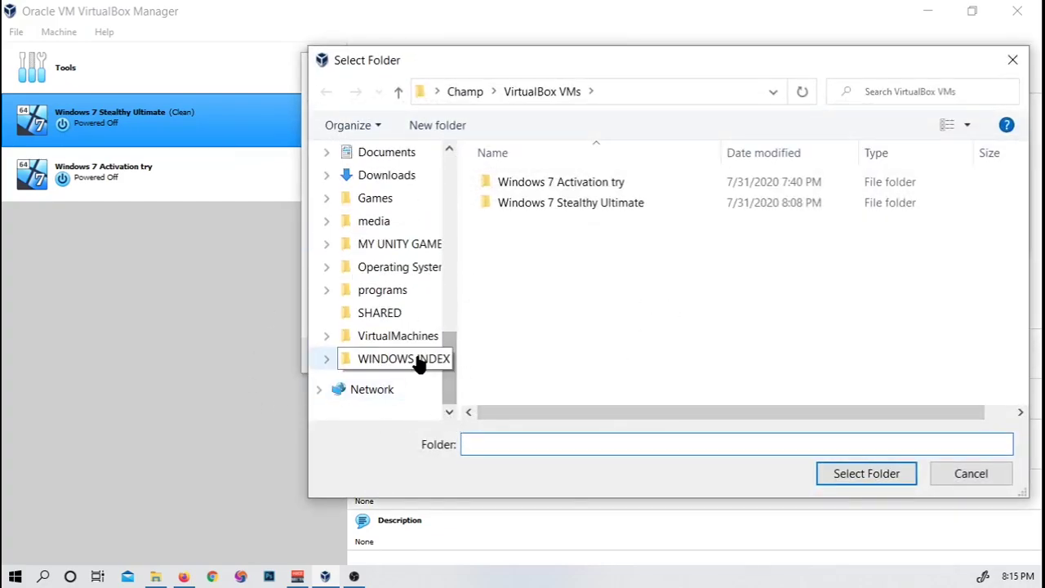
pyautogui.click(397, 337)
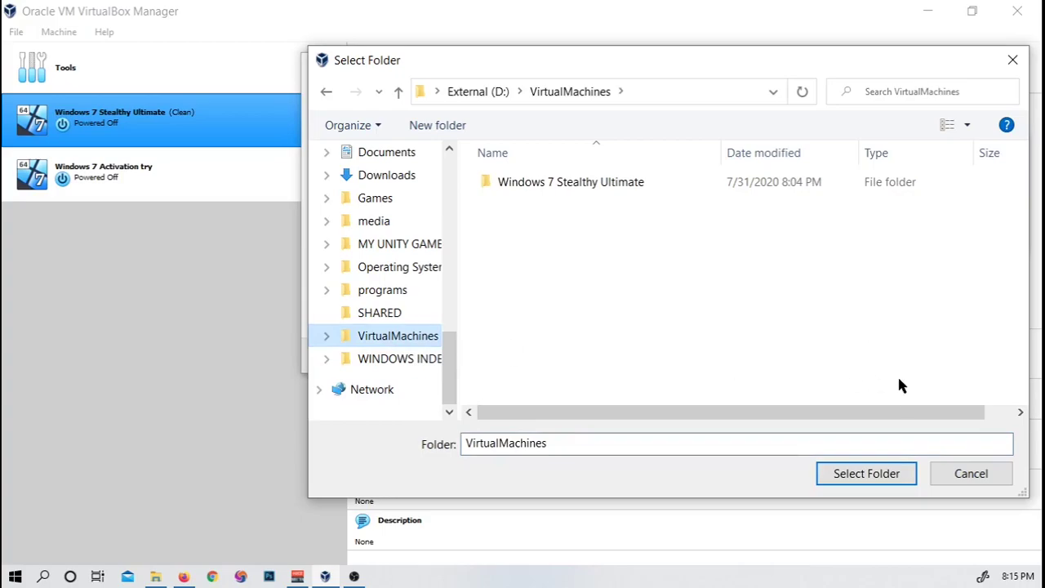
pyautogui.click(867, 472)
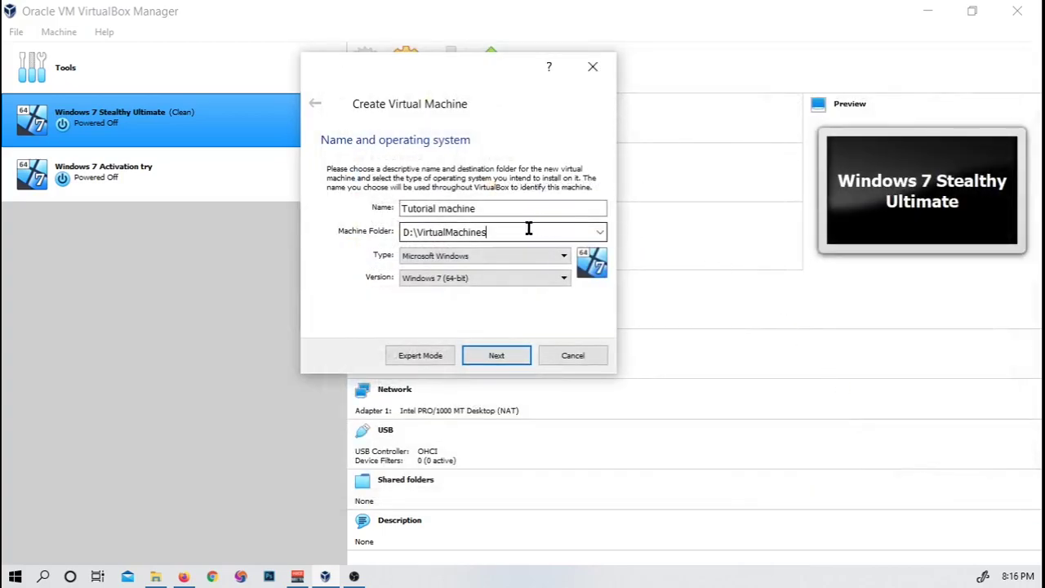
# Step: Change the memory from 2048 MB to 3000 MB, then choose to create a virtual hard disk now
pyautogui.click(493, 357)
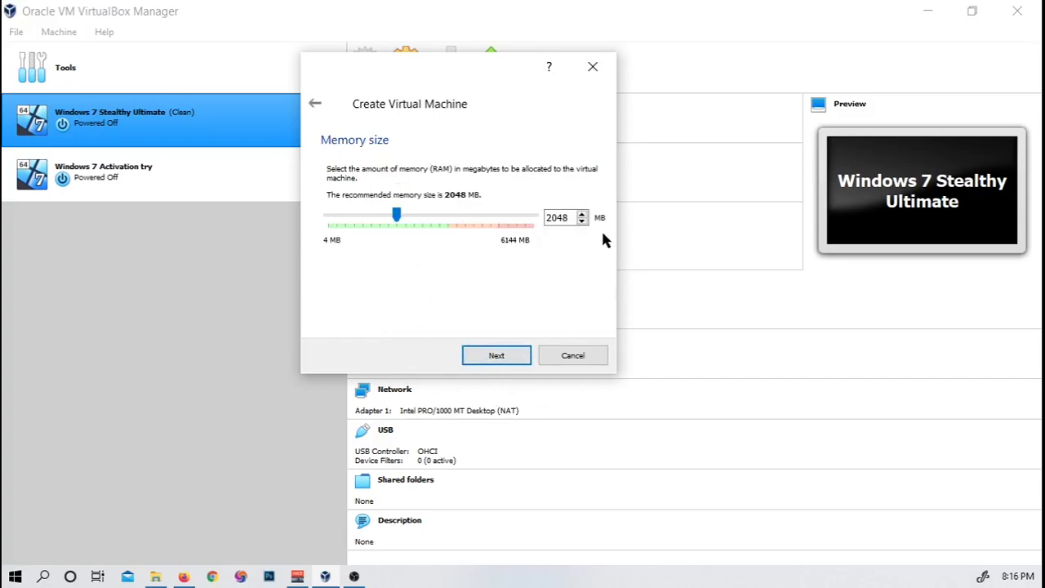
pyautogui.moveTo(574, 218); pyautogui.dragTo(506, 225)
pyautogui.write('3500')
pyautogui.press('BackSpace')
pyautogui.press('BackSpace')
pyautogui.press('BackSpace')
pyautogui.write('000')
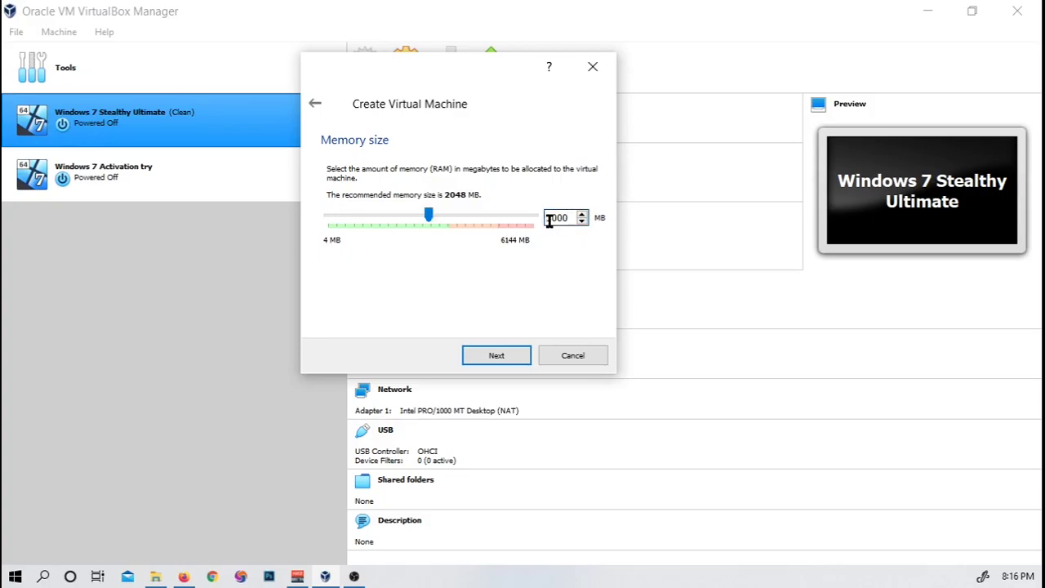
pyautogui.moveTo(557, 218); pyautogui.dragTo(564, 218)
pyautogui.click(558, 218)
pyautogui.click(497, 356)
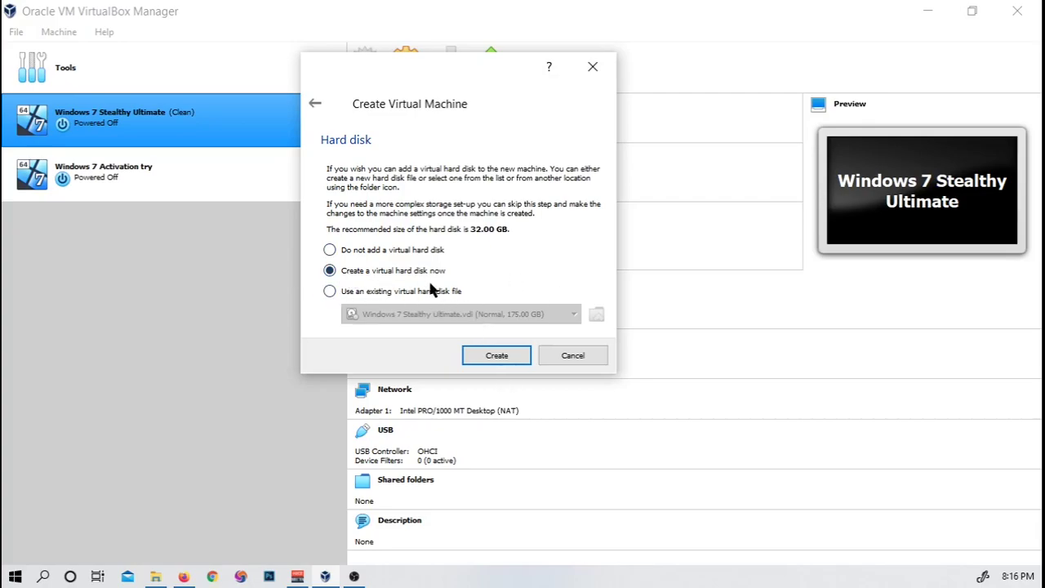
pyautogui.click(493, 357)
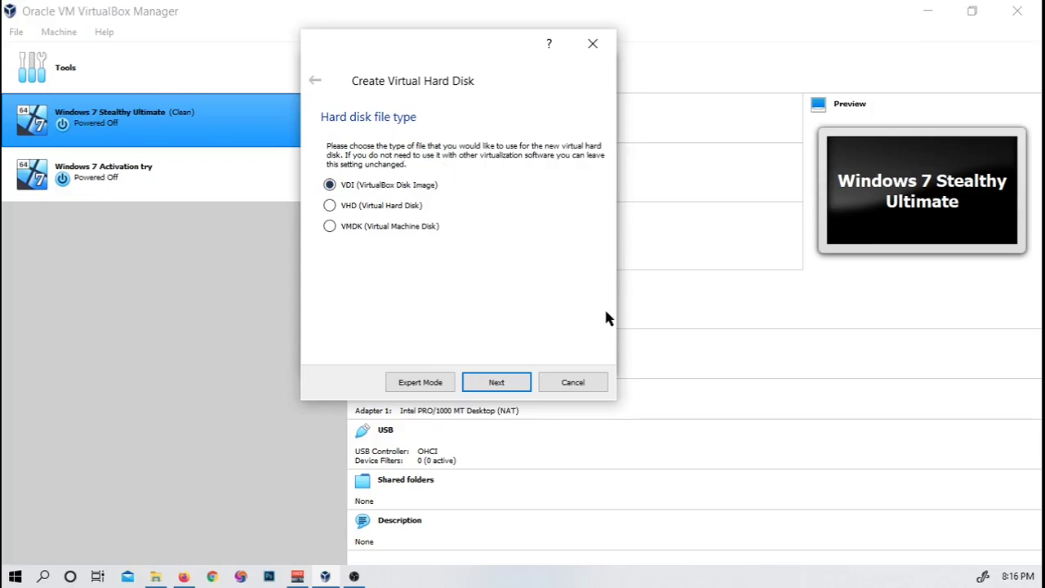
# Step: Create a dynamically allocated 100 GB VDI disk for Tutorial machine
pyautogui.click(479, 389)
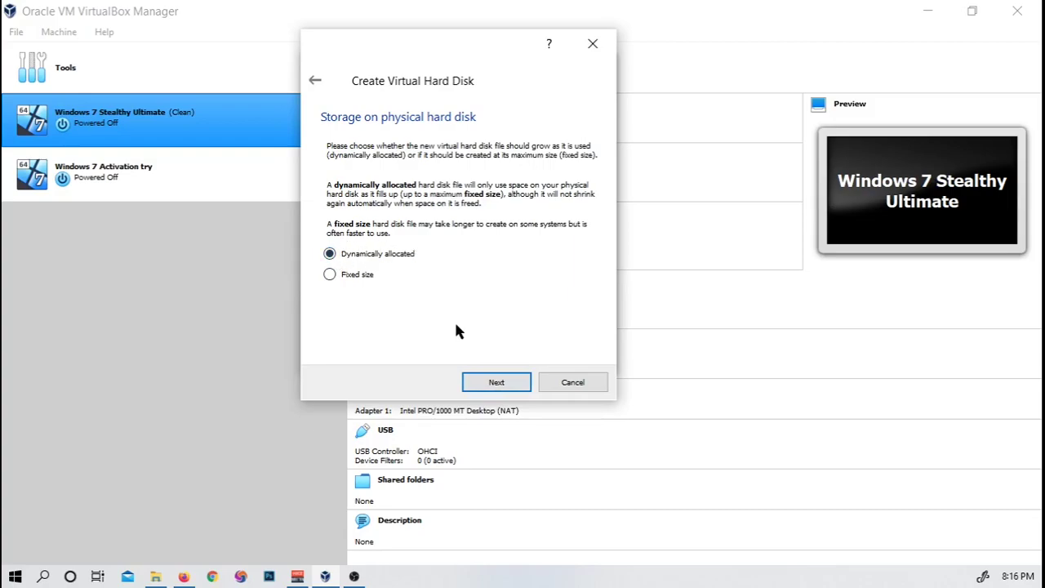
pyautogui.click(330, 275)
pyautogui.click(329, 254)
pyautogui.click(471, 383)
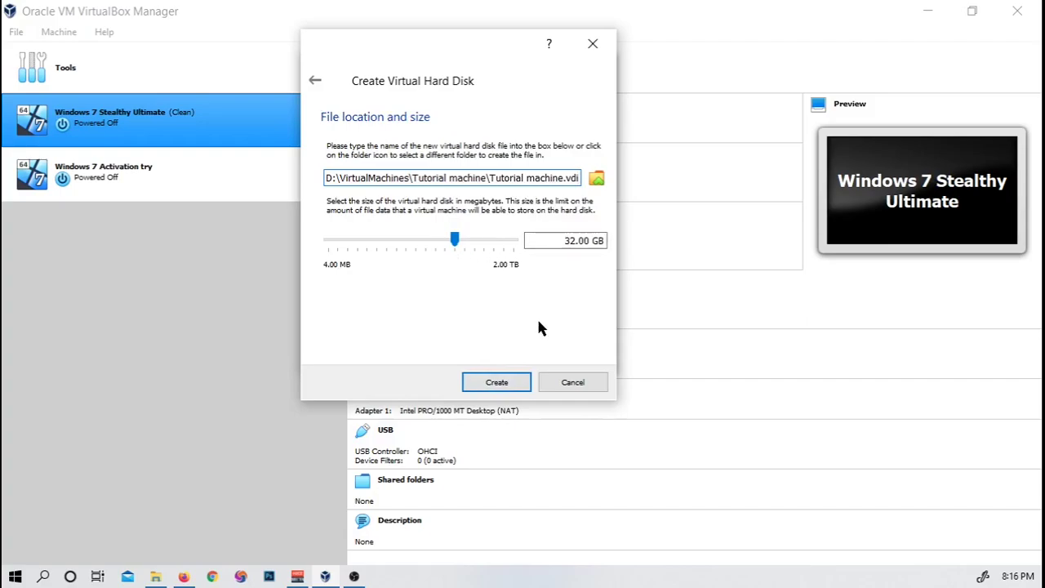
pyautogui.doubleClick(574, 242)
pyautogui.write('100')
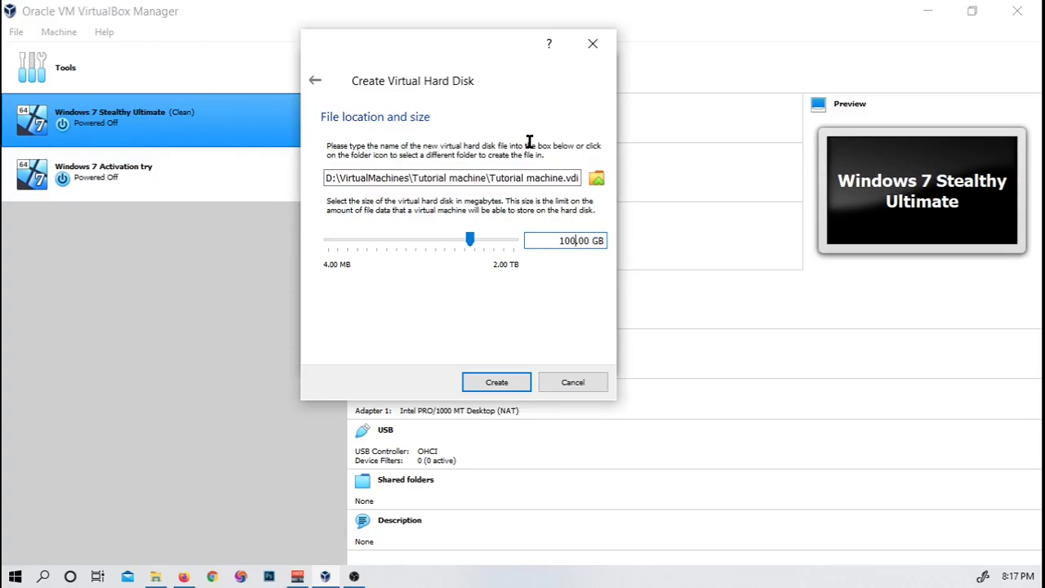
pyautogui.click(473, 384)
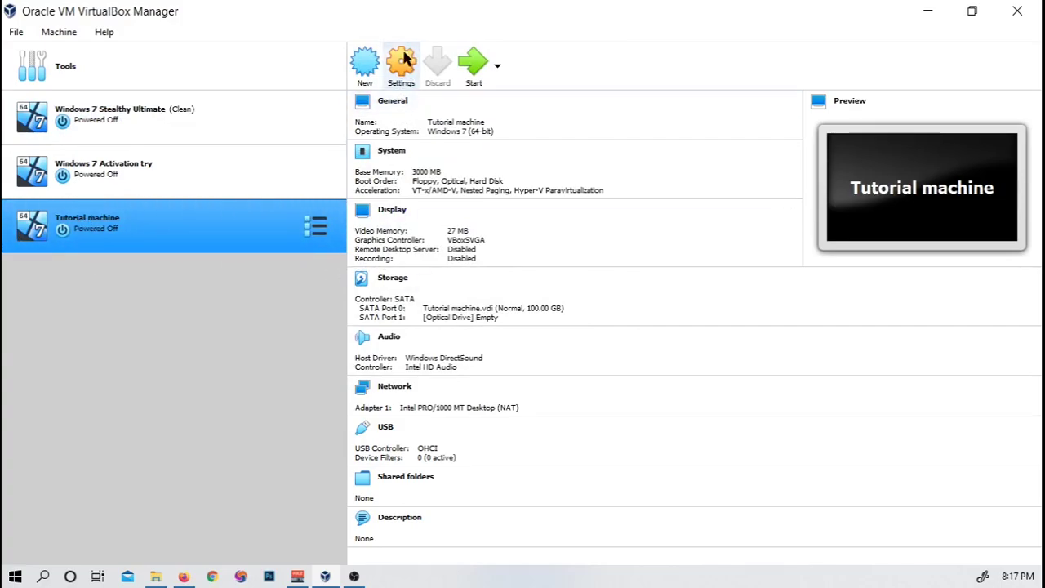
# Step: In Tutorial machine's storage settings, attach en_windows_7_ultimate_x64_dvd.iso as an optical drive
pyautogui.click(408, 71)
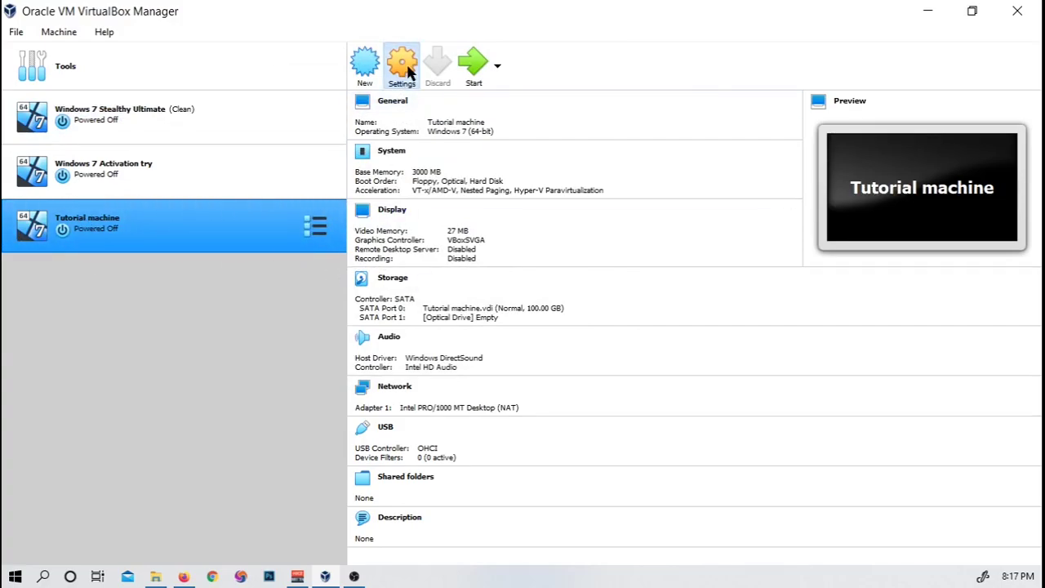
pyautogui.moveTo(436, 79); pyautogui.dragTo(489, 63)
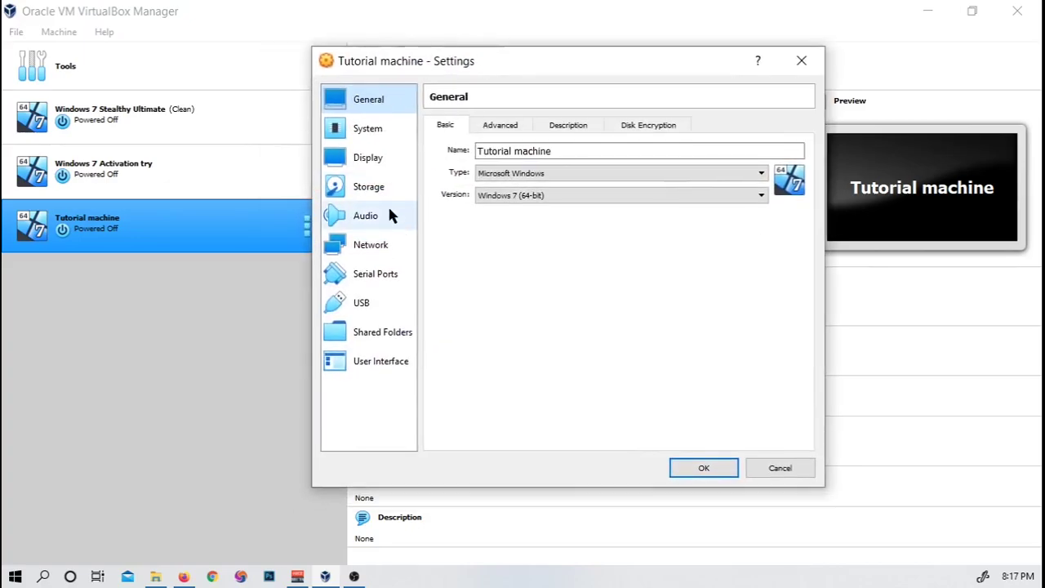
pyautogui.click(364, 189)
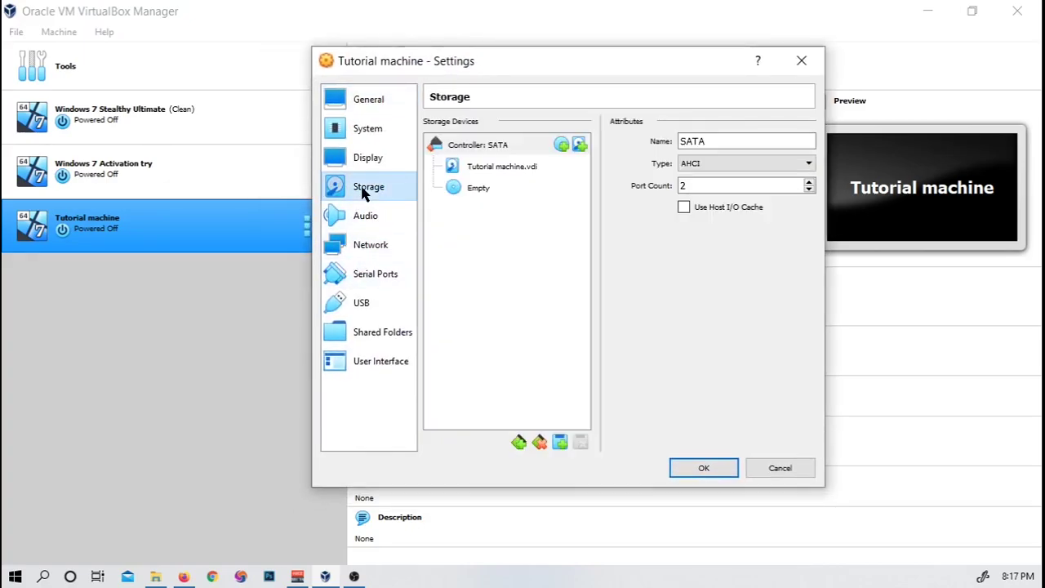
pyautogui.click(561, 145)
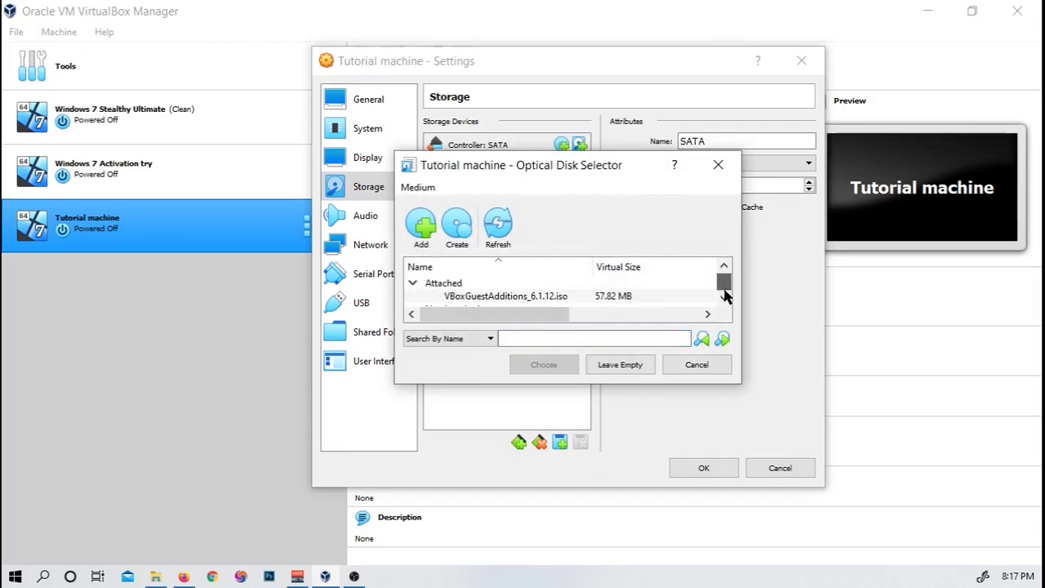
pyautogui.moveTo(631, 151); pyautogui.dragTo(626, 98)
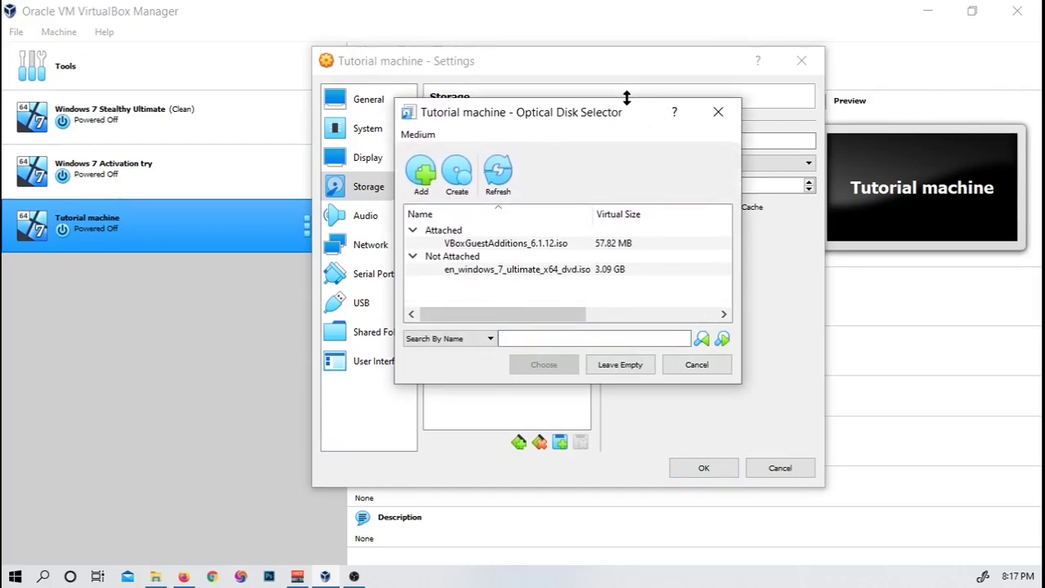
pyautogui.click(607, 271)
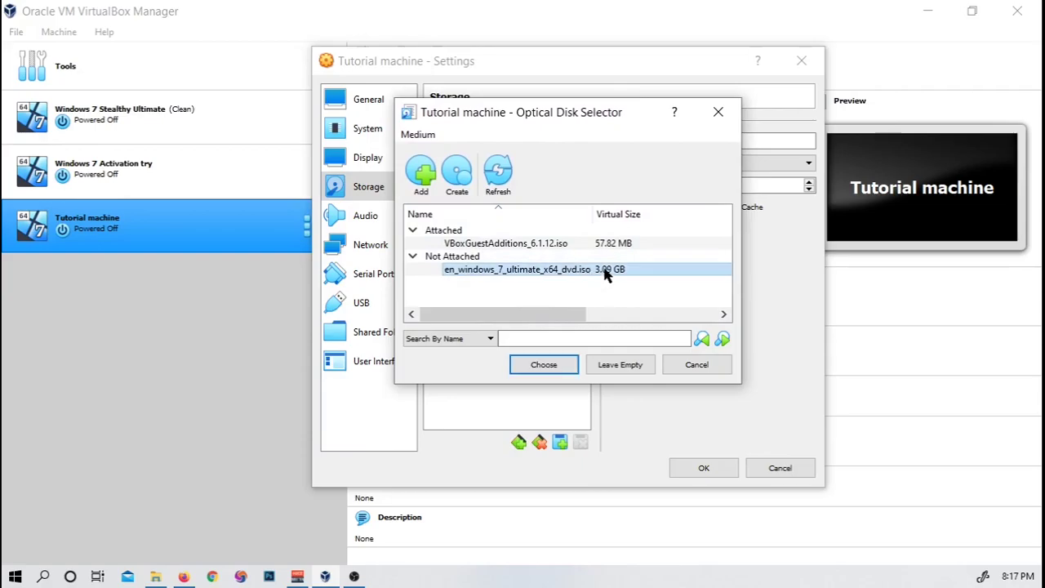
pyautogui.hscroll(3, 490, 277)
pyautogui.moveTo(543, 314); pyautogui.dragTo(501, 313)
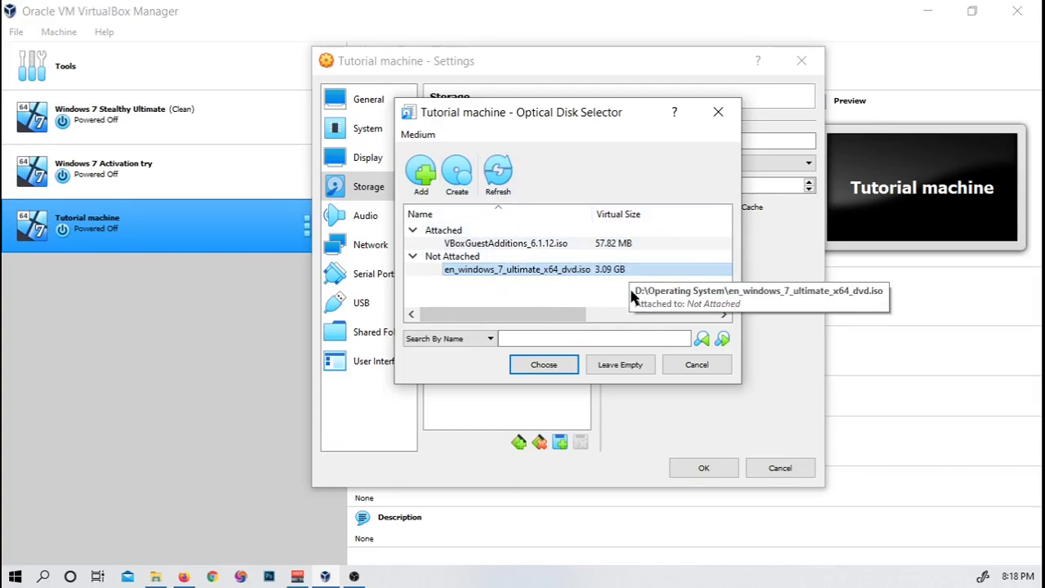
pyautogui.click(558, 368)
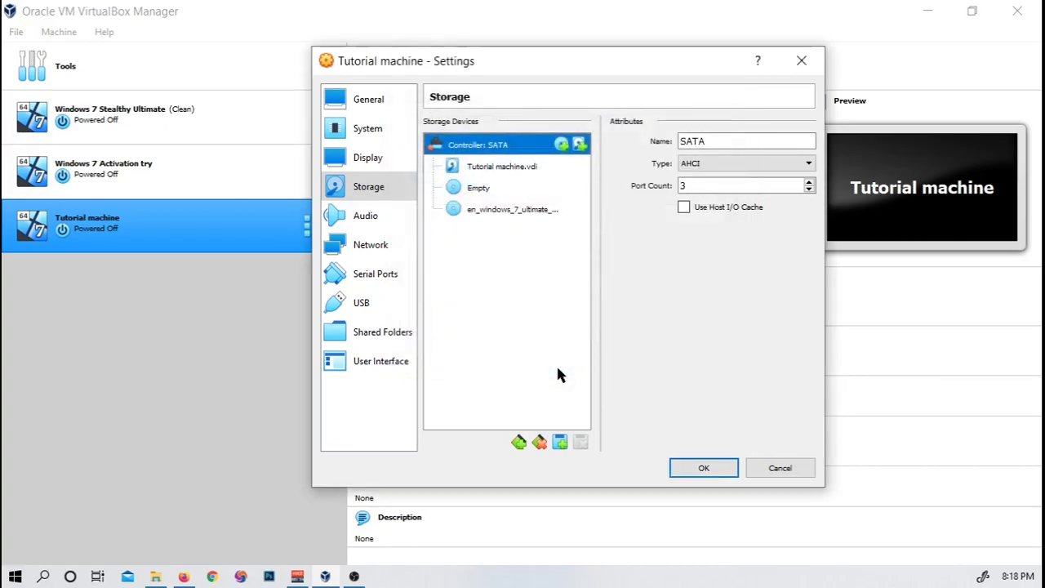
# Step: Remove the empty optical drive and save the storage settings
pyautogui.click(479, 190)
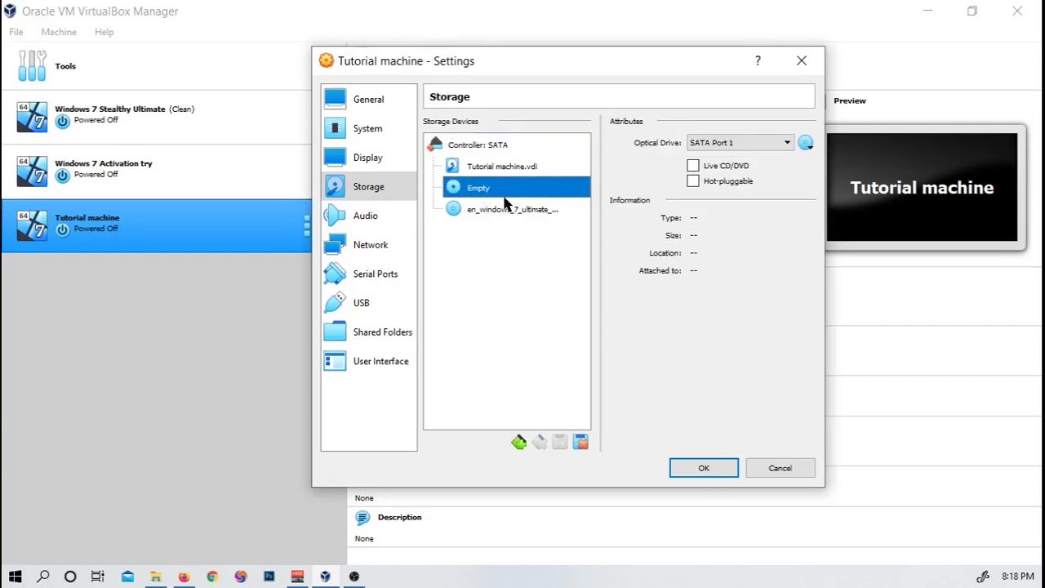
pyautogui.rightClick(517, 193)
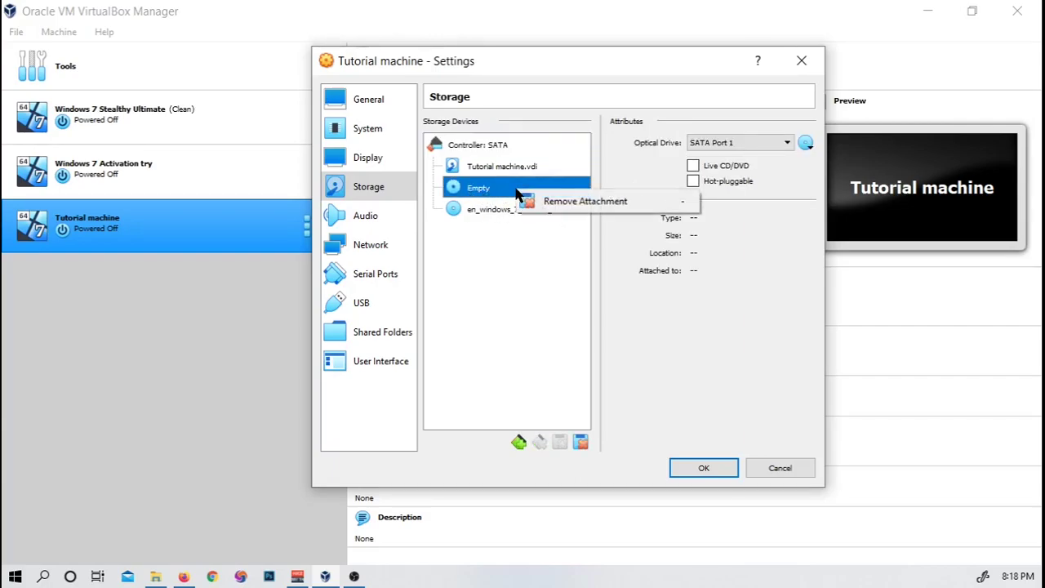
pyautogui.click(574, 203)
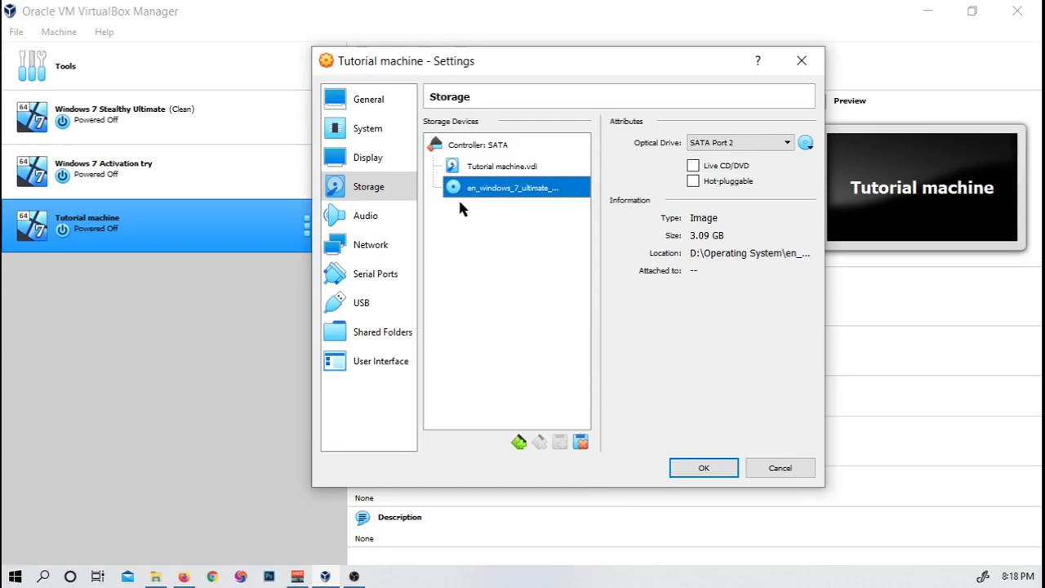
pyautogui.click(702, 469)
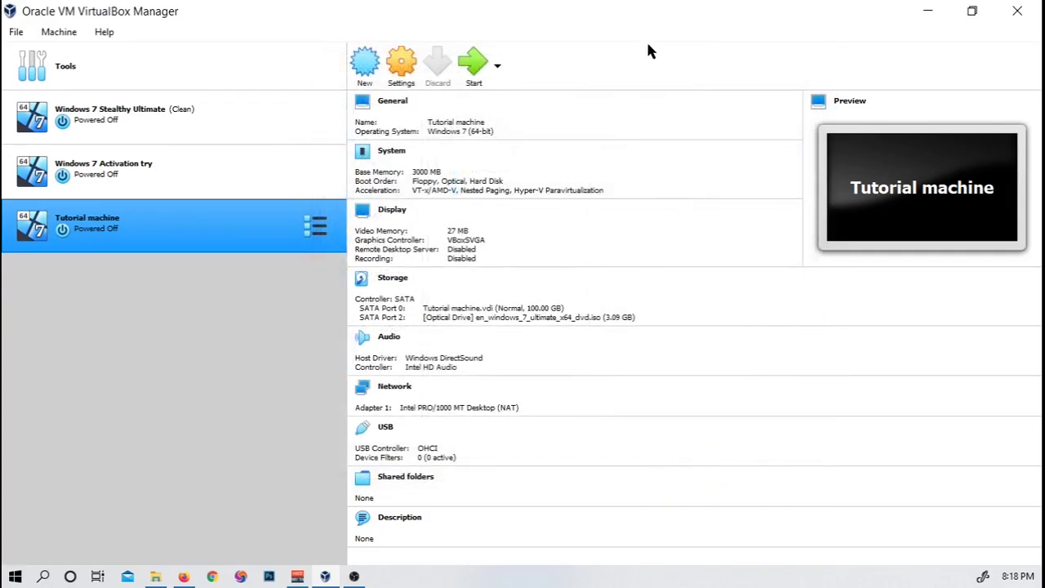
# Step: Launch Tutorial machine with en_windows_7_ultimate_x64_dvd.iso as the start-up disk
pyautogui.doubleClick(139, 245)
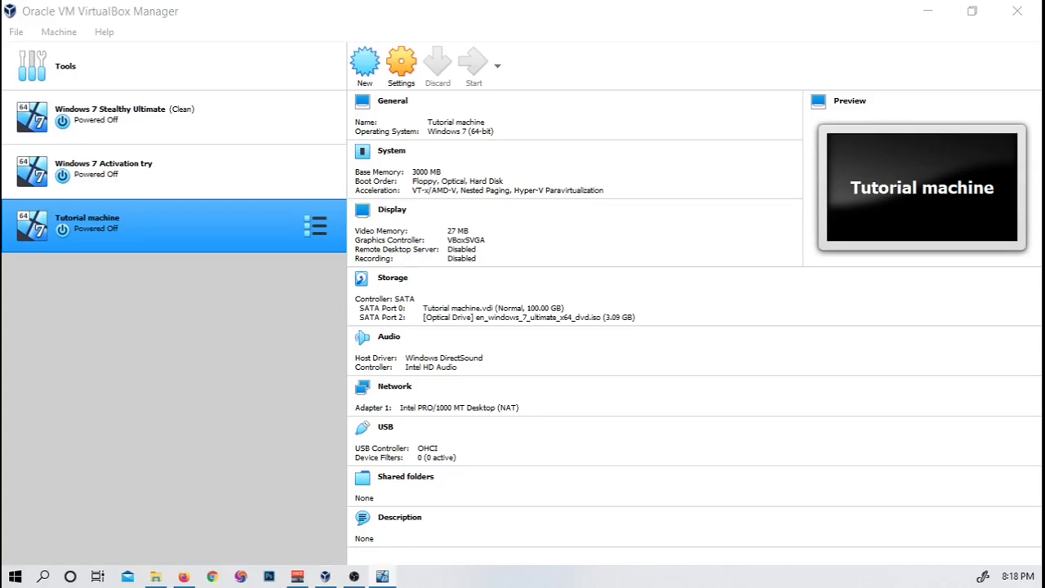
pyautogui.click(467, 72)
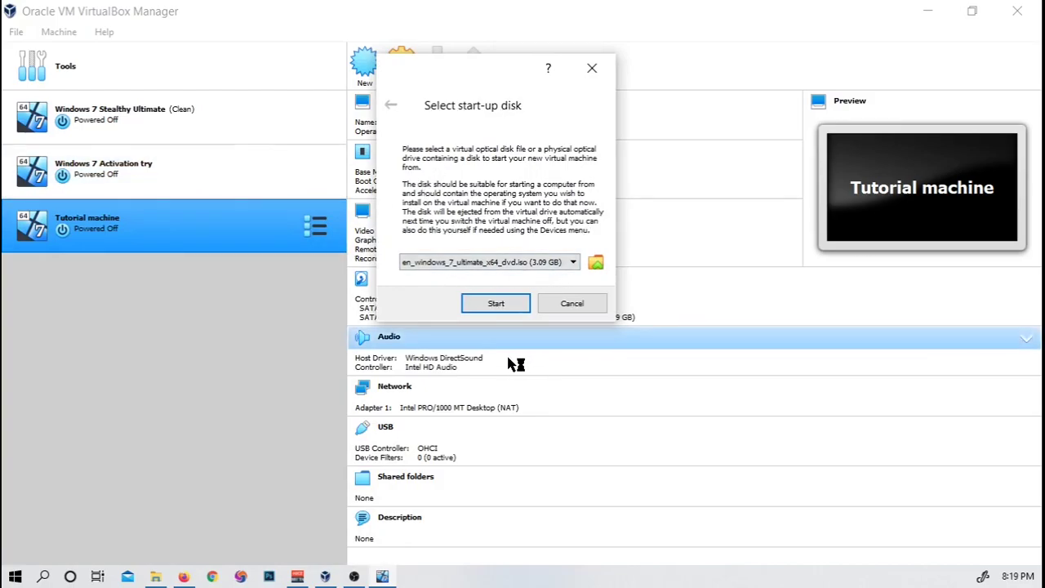
pyautogui.click(539, 272)
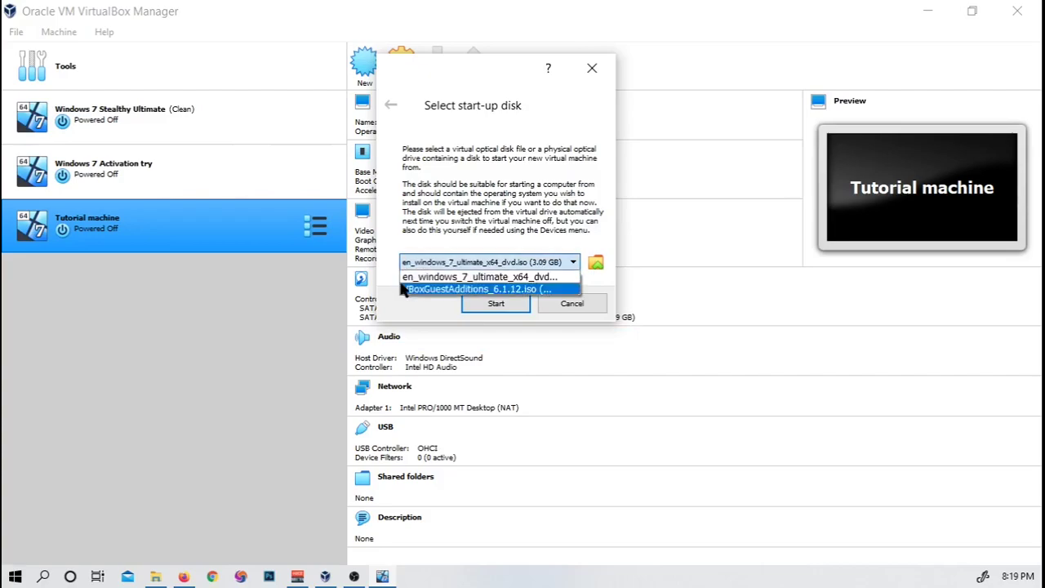
pyautogui.click(433, 261)
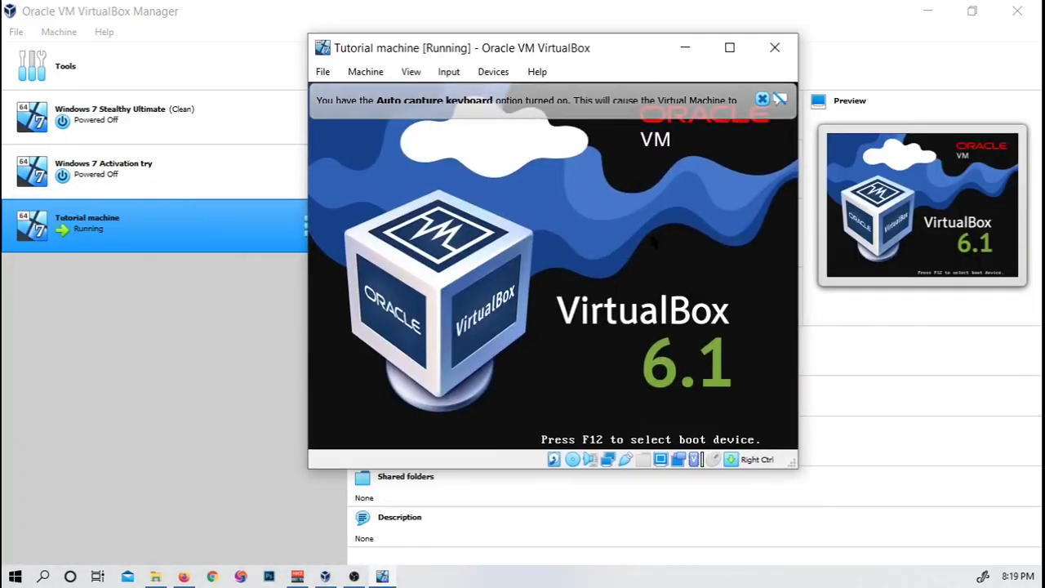
# Step: Maximize the VM window and dismiss the keyboard auto-capture notice
pyautogui.click(775, 47)
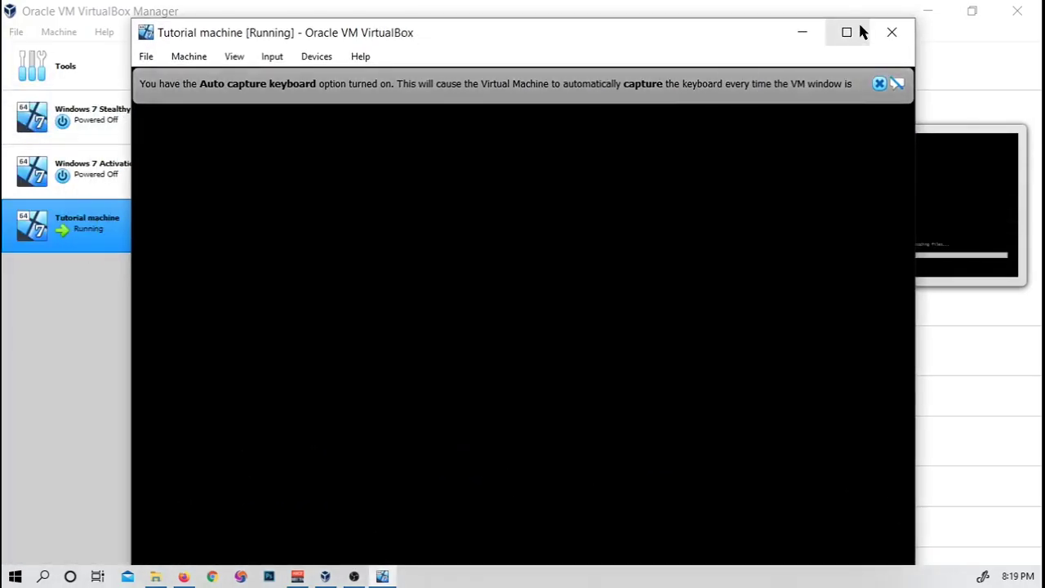
pyautogui.click(847, 34)
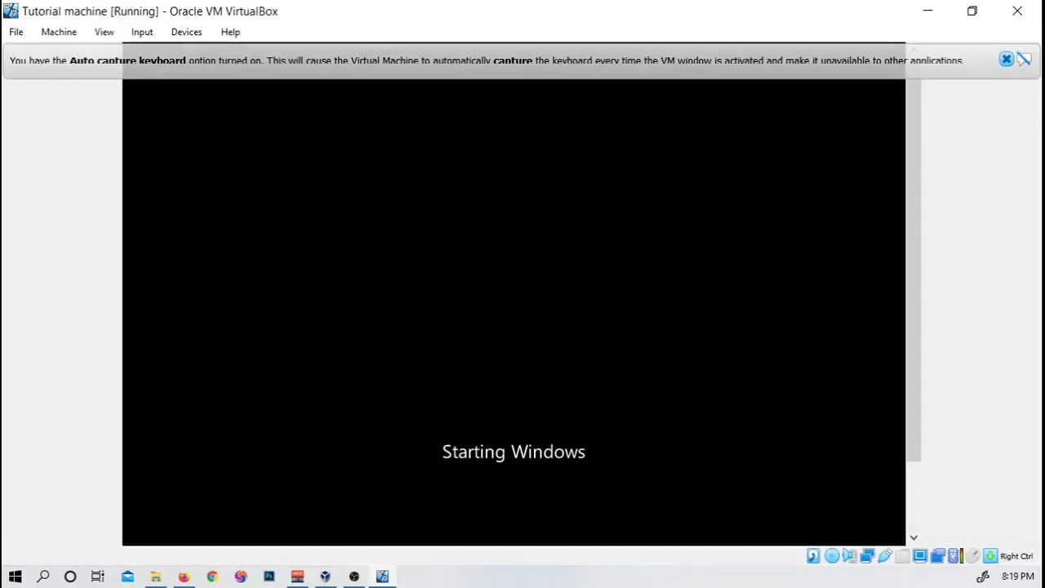
pyautogui.click(1008, 62)
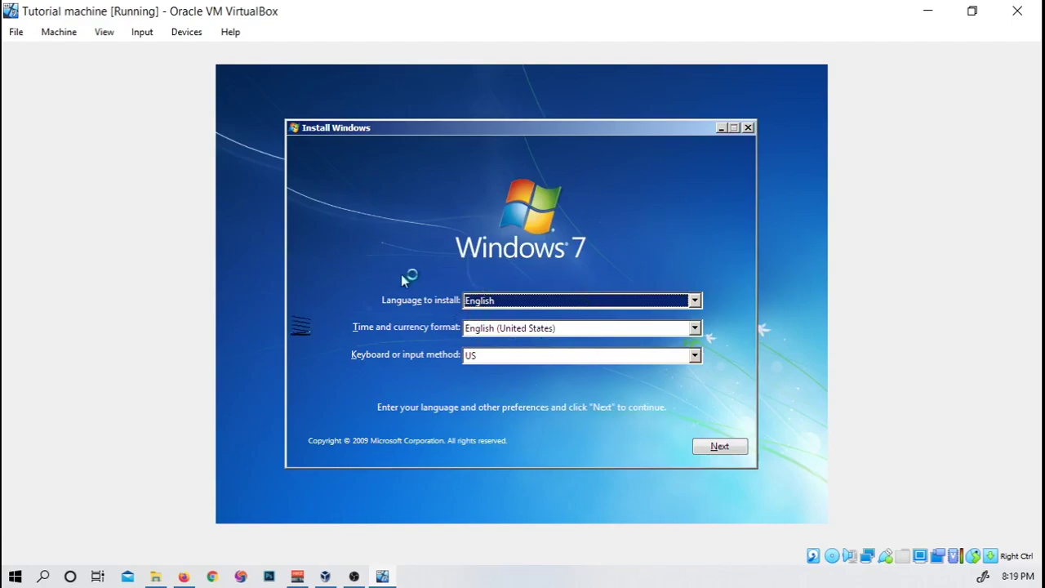
# Step: Begin the Windows 7 installation and accept the license terms
pyautogui.click(722, 446)
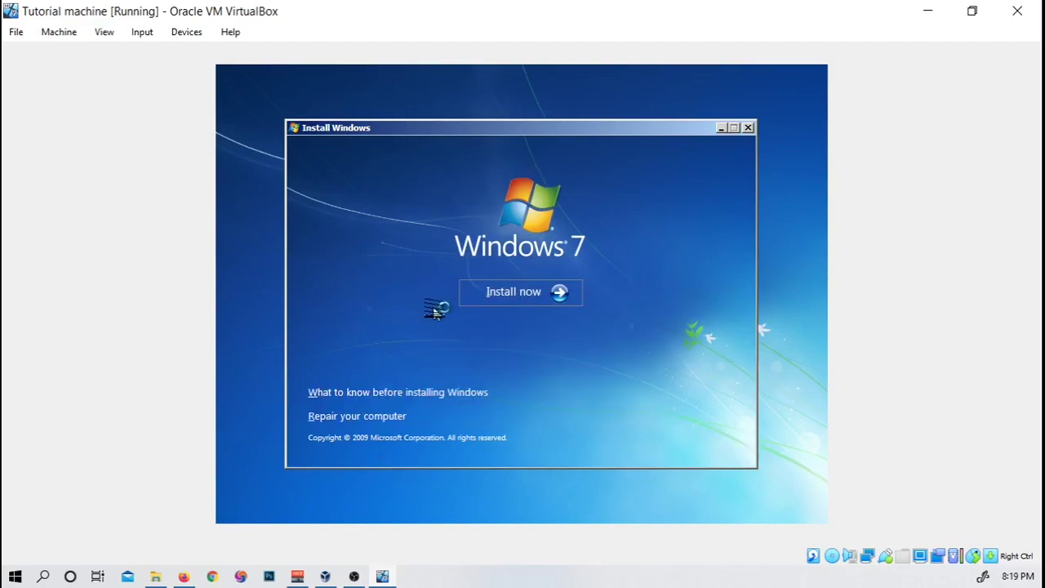
pyautogui.click(516, 297)
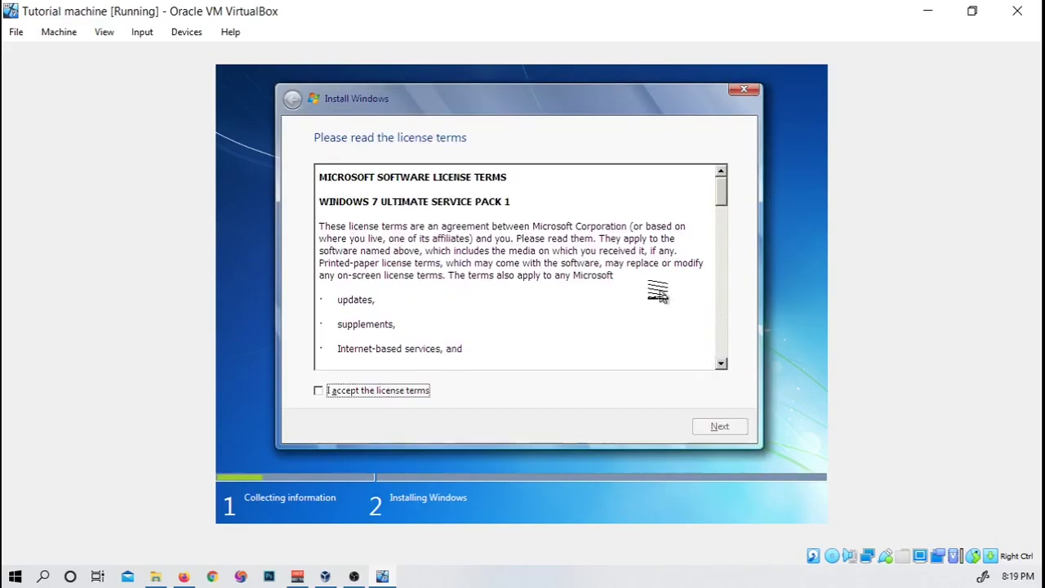
pyautogui.click(318, 391)
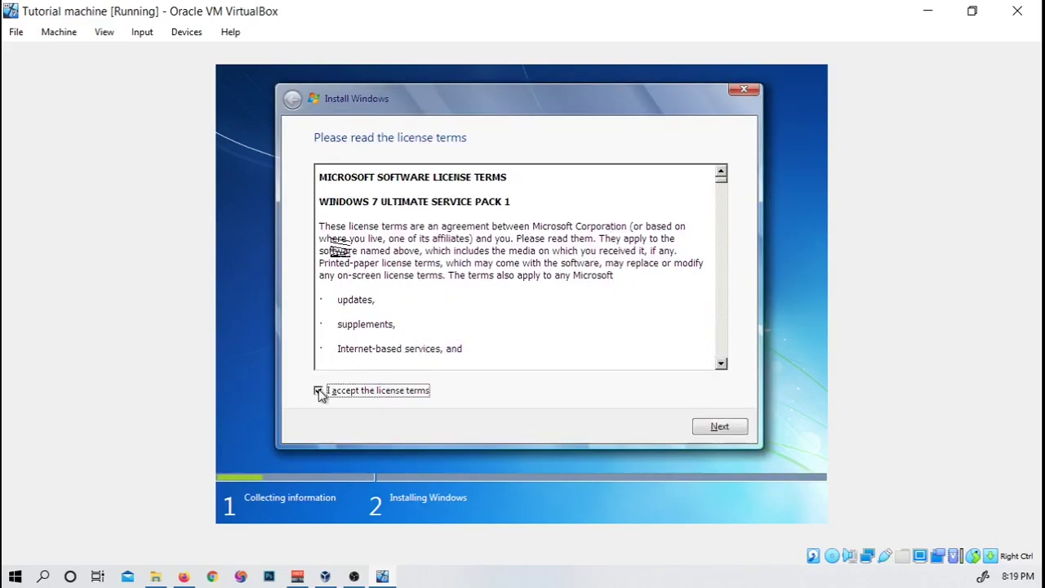
pyautogui.click(715, 426)
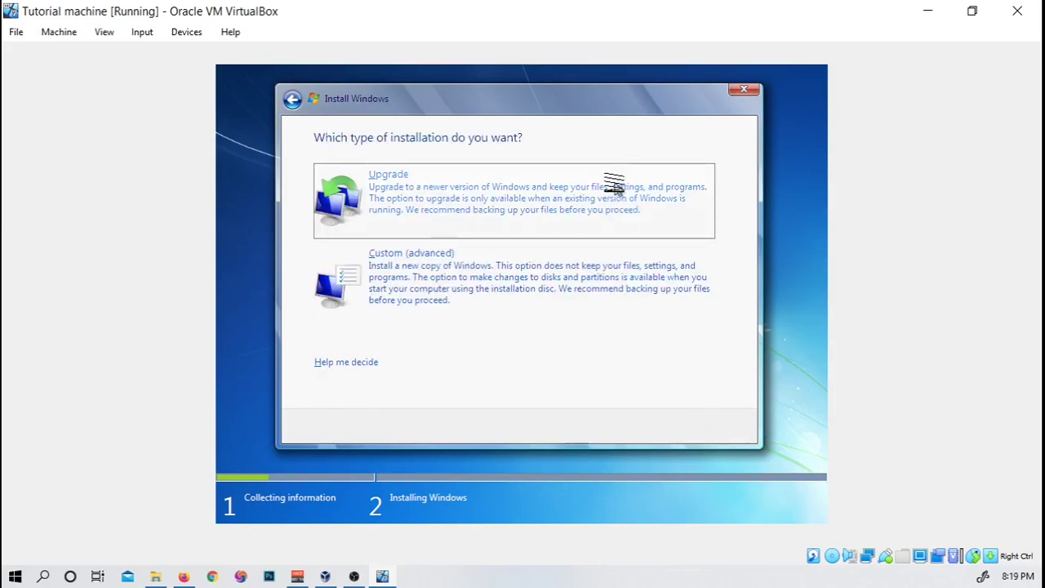
# Step: Choose a Custom install of Windows 7 onto Disk 0's unallocated space
pyautogui.click(521, 274)
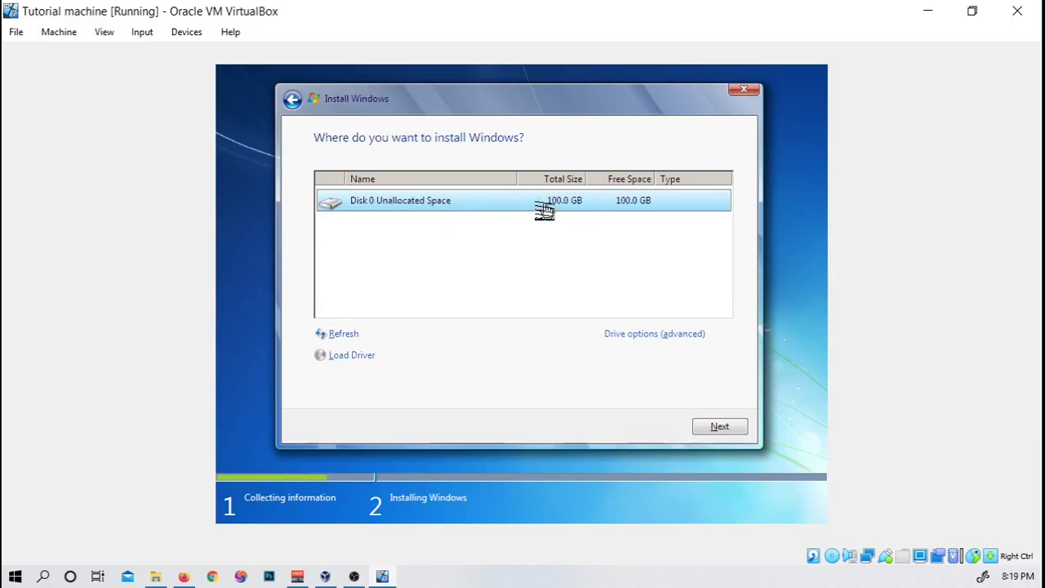
pyautogui.click(699, 433)
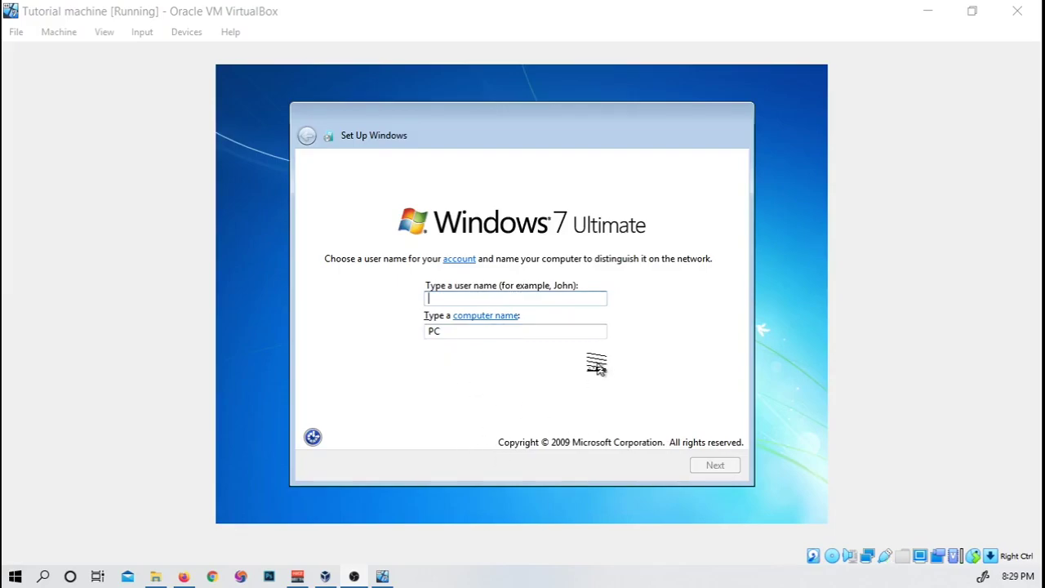
# Step: Enter the account user name for the Windows user
pyautogui.click(432, 300)
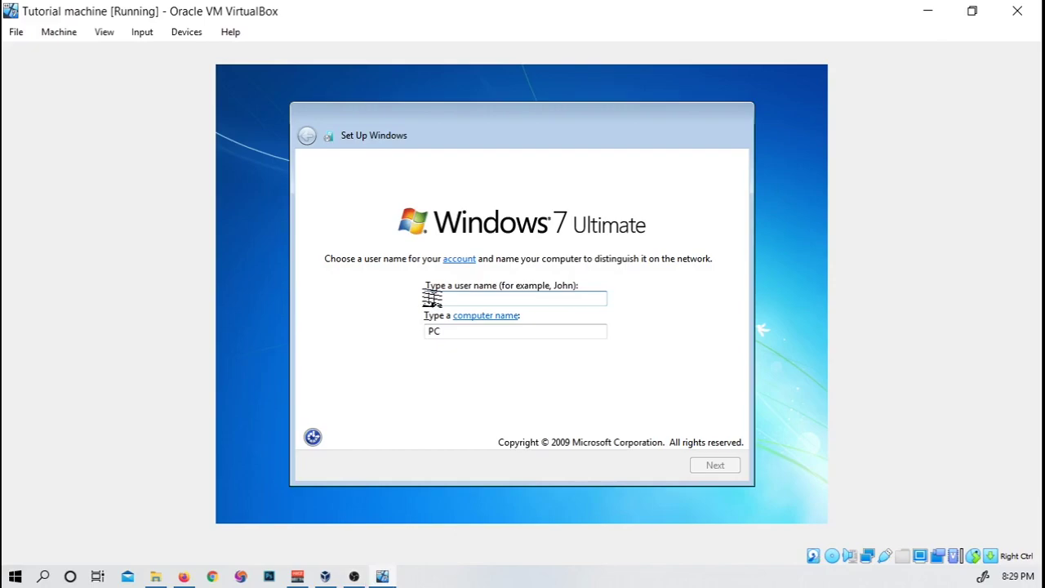
pyautogui.write('General')
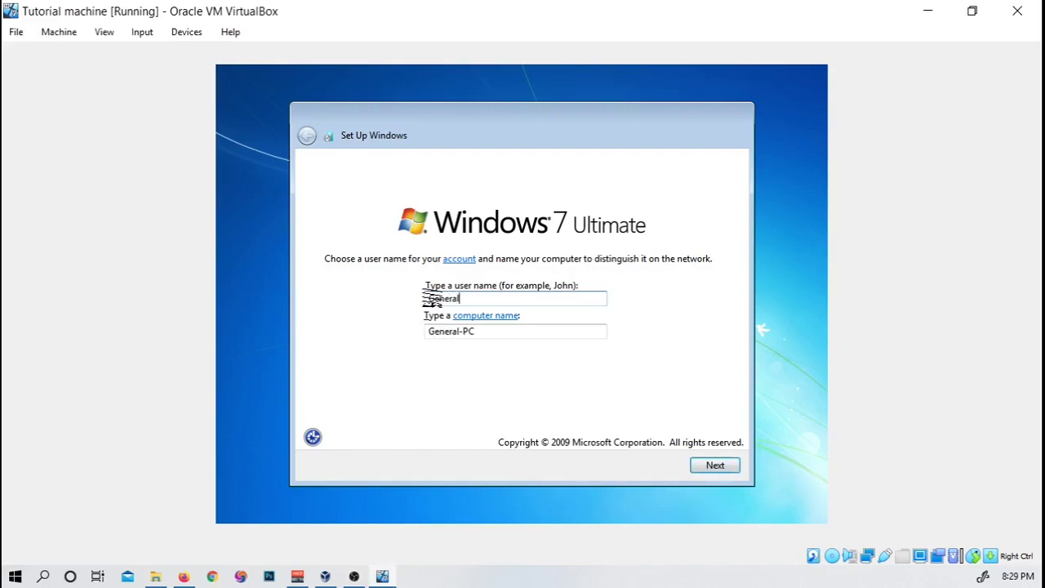
pyautogui.click(706, 474)
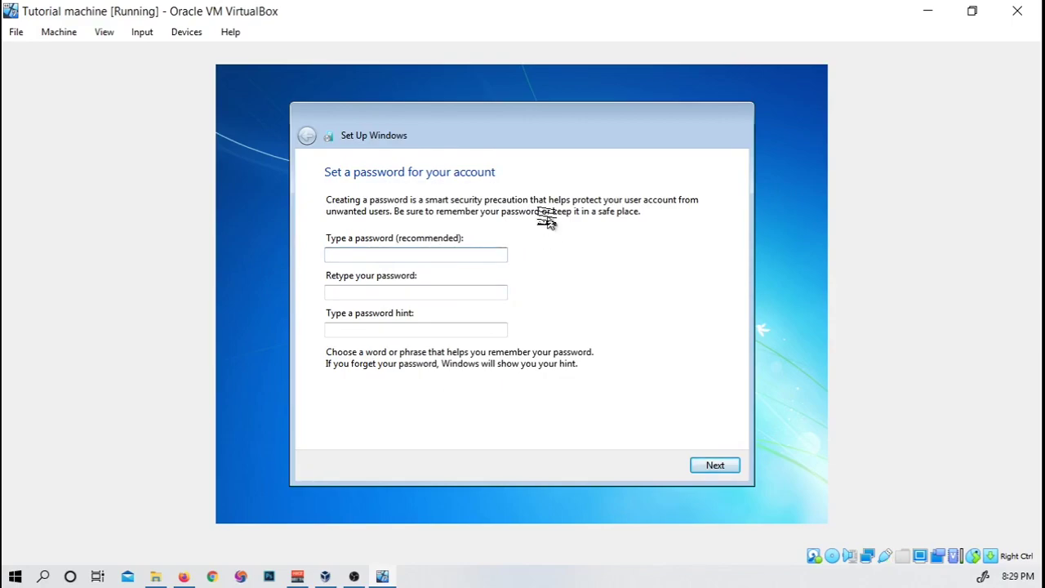
# Step: Set the account password, retype it, and add a password hint
pyautogui.write('12345678')
pyautogui.click(441, 292)
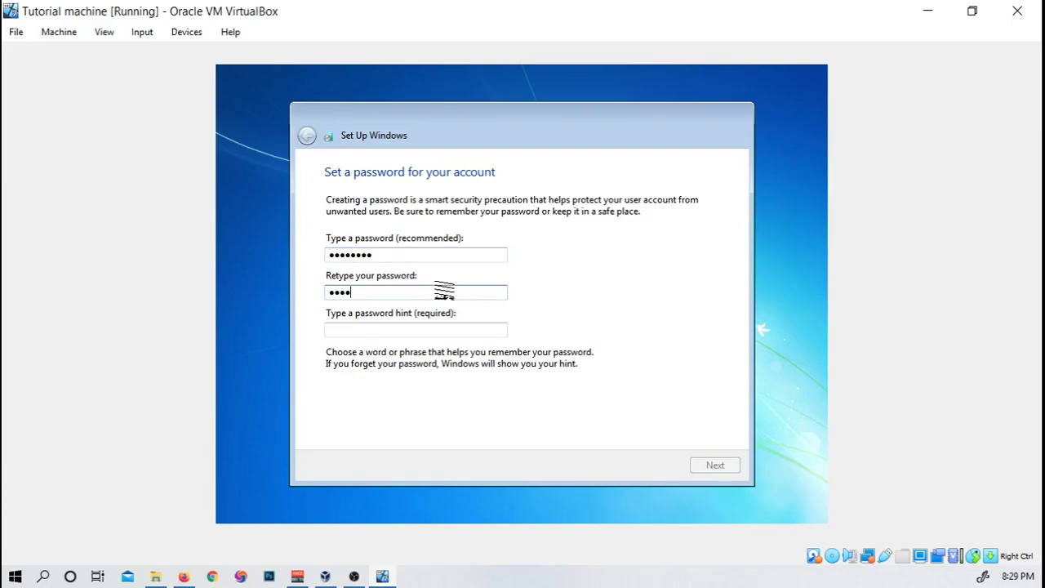
pyautogui.write('12345678')
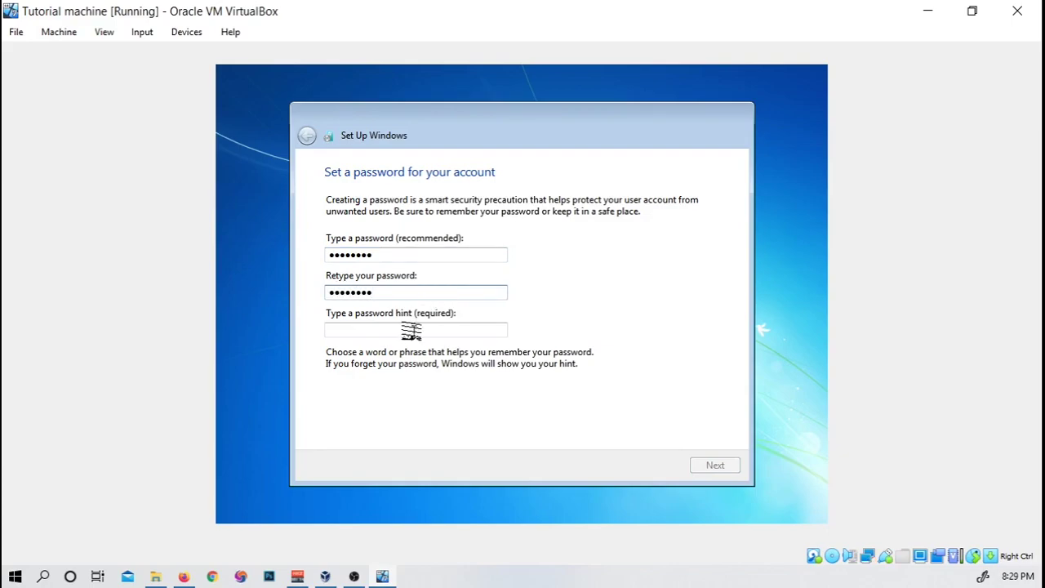
pyautogui.click(380, 331)
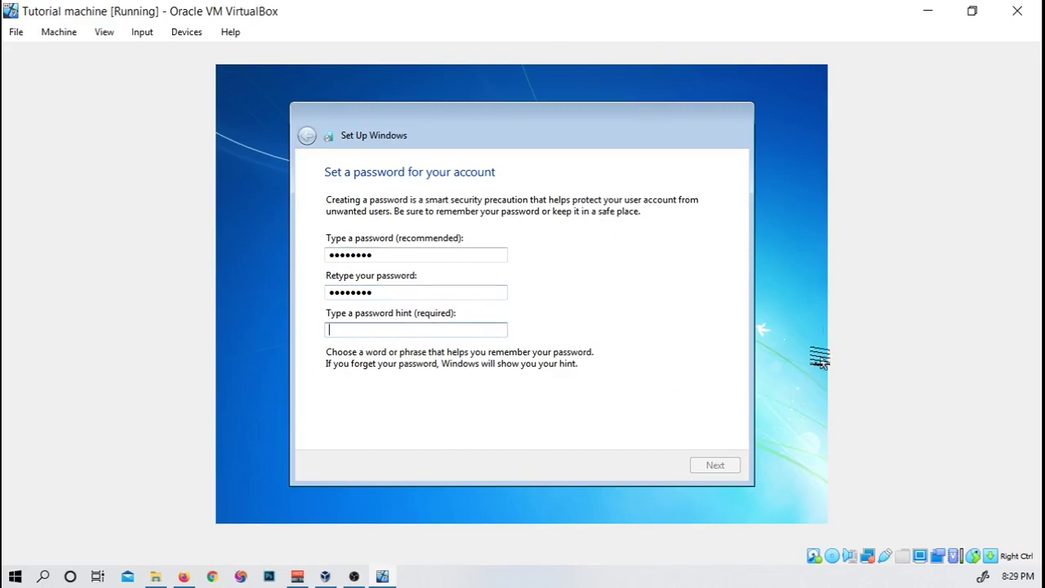
pyautogui.write('sdf')
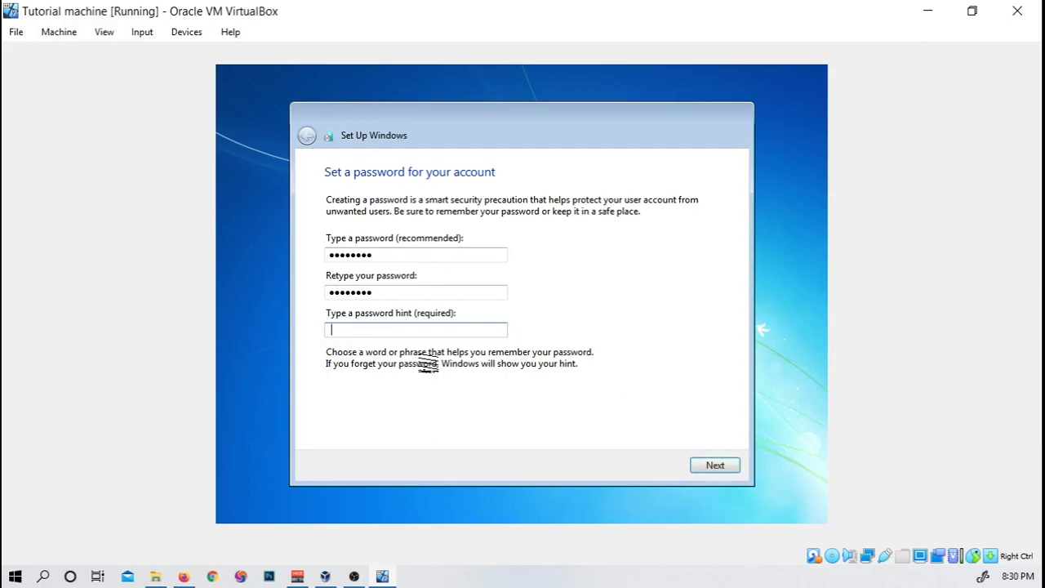
pyautogui.click(714, 466)
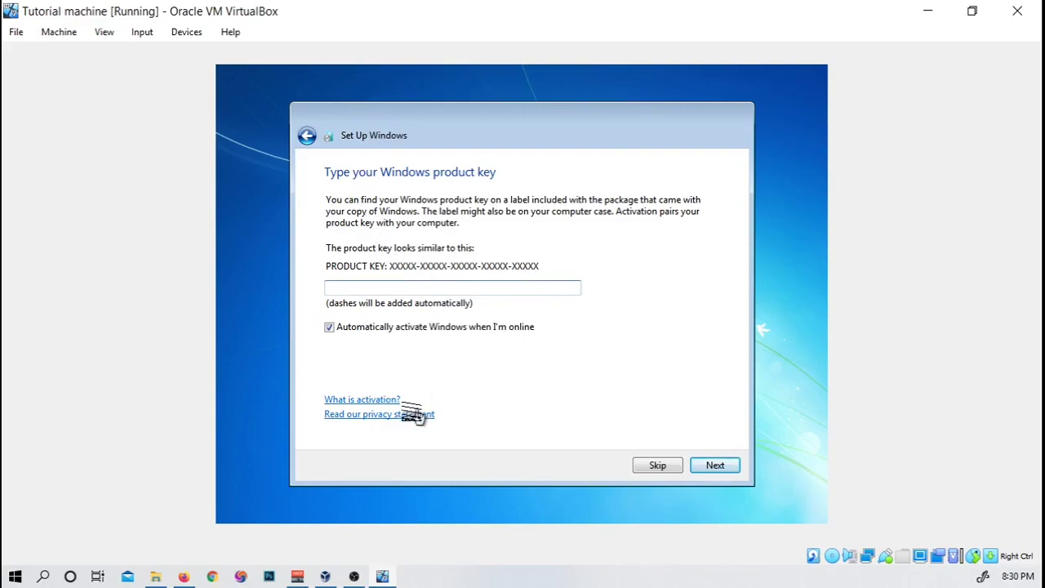
# Step: Skip the product key with automatic activation off, and postpone update settings
pyautogui.click(329, 327)
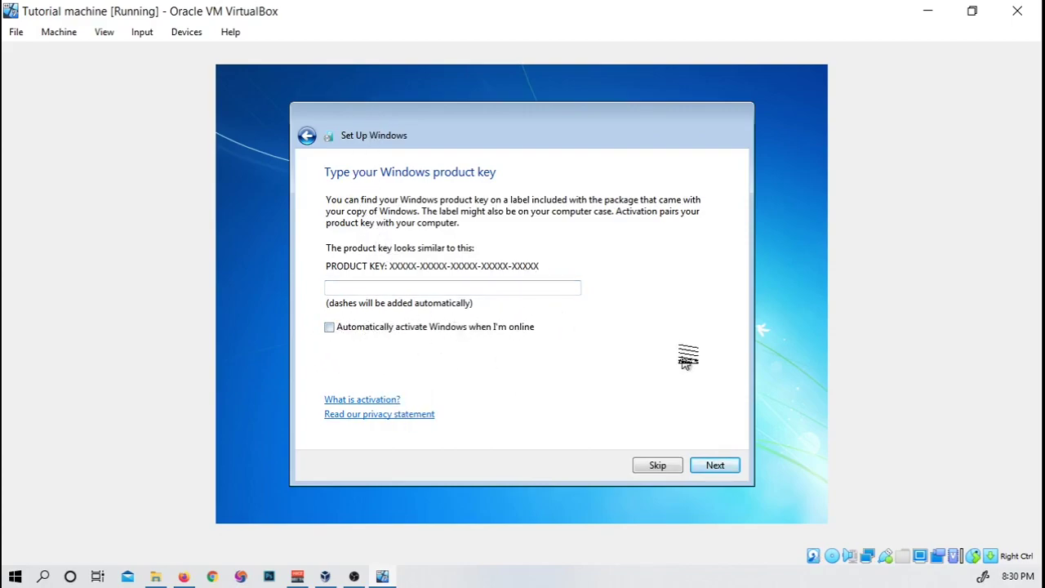
pyautogui.click(658, 466)
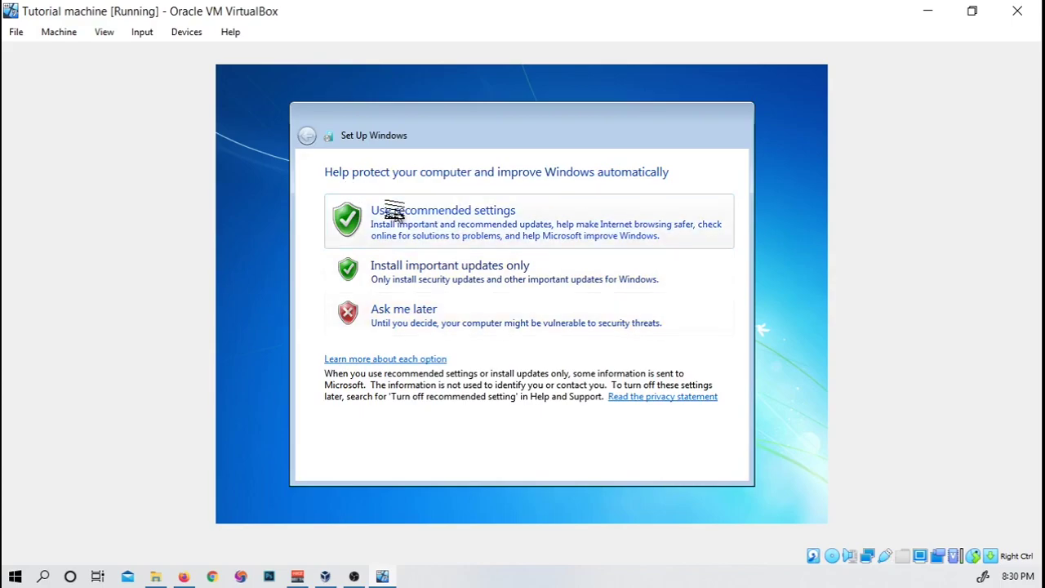
pyautogui.click(450, 316)
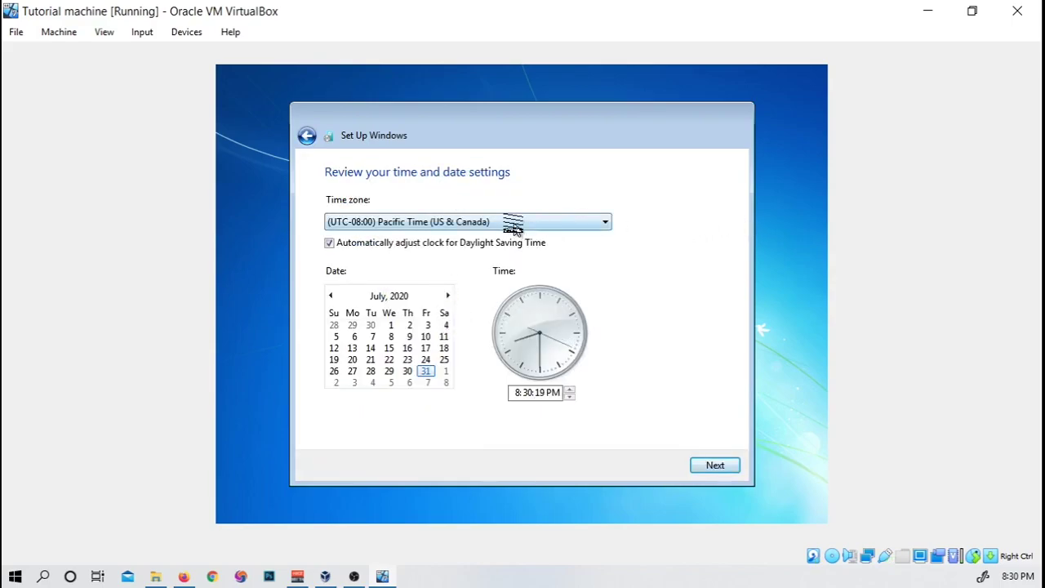
# Step: Choose the (UTC-06:00) Central Time (US & Canada) time zone and continue
pyautogui.click(513, 223)
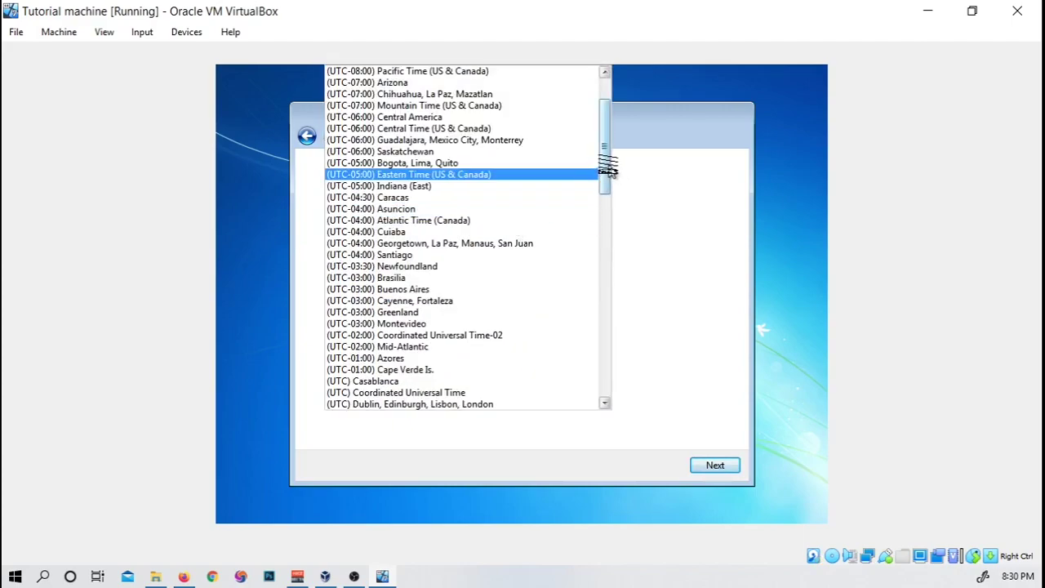
pyautogui.moveTo(608, 167); pyautogui.dragTo(596, 151)
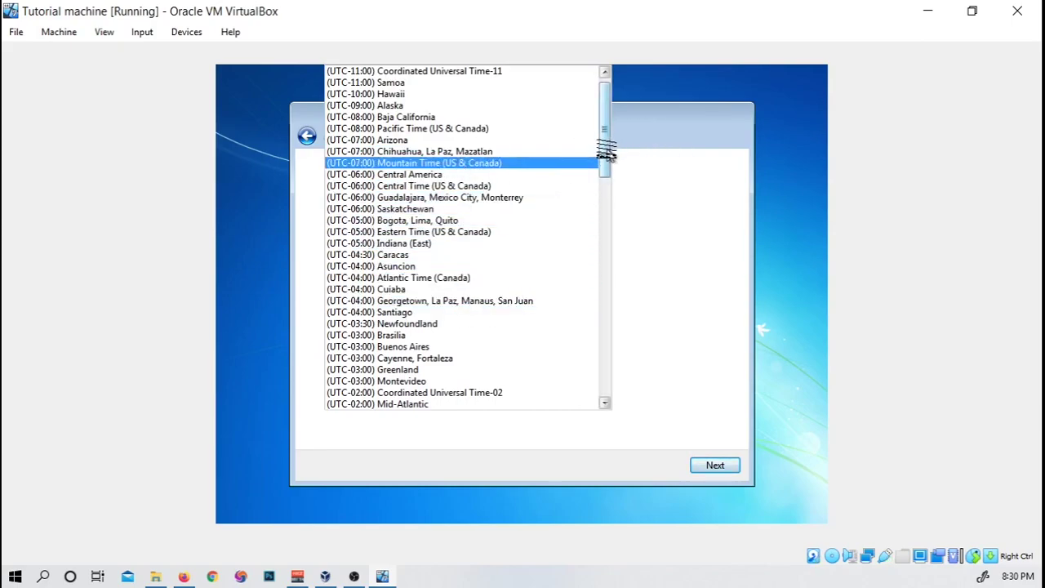
pyautogui.scroll(1, 608, 137)
pyautogui.moveTo(608, 154)
pyautogui.mouseDown()
pyautogui.moveTo(609, 208)
pyautogui.moveTo(605, 140)
pyautogui.mouseUp()
pyautogui.click(389, 153)
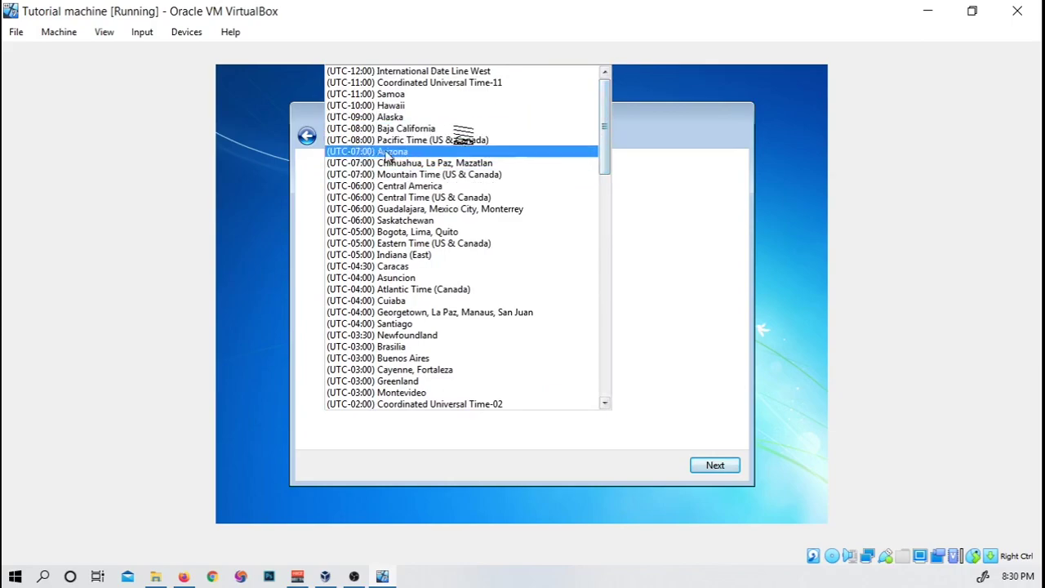
pyautogui.scroll(-1, 447, 196)
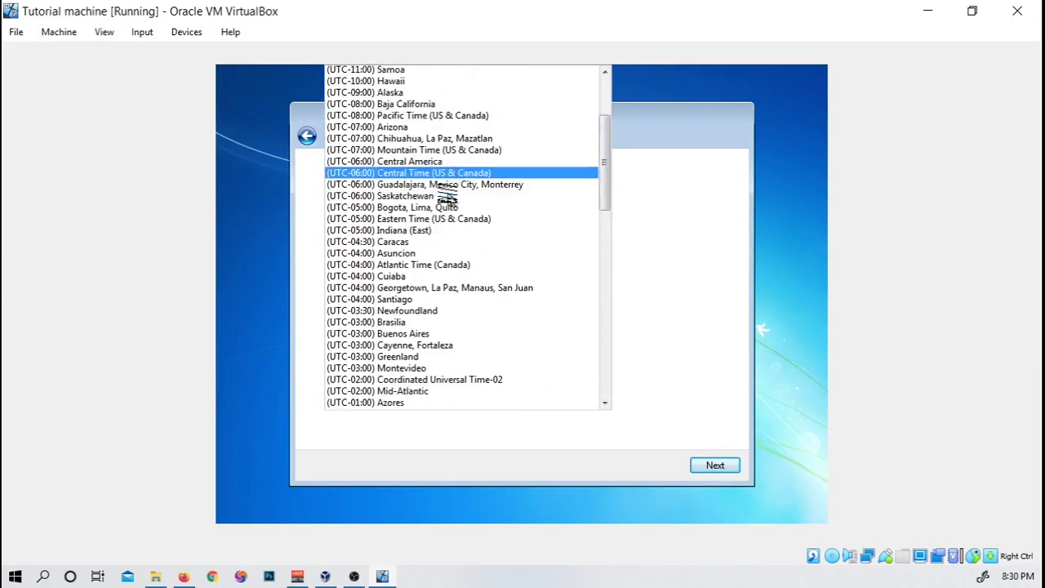
pyautogui.click(447, 174)
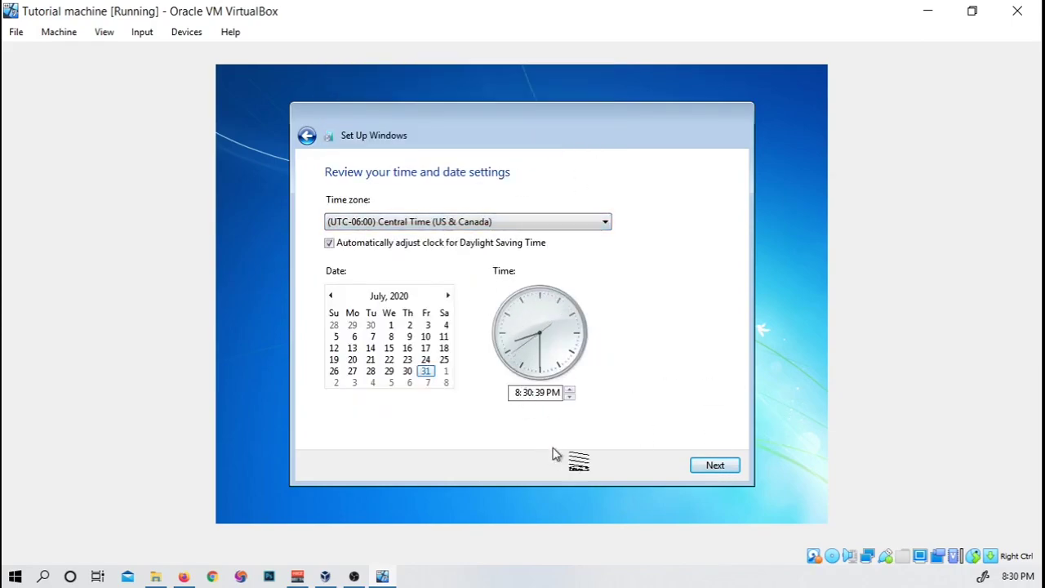
pyautogui.click(707, 467)
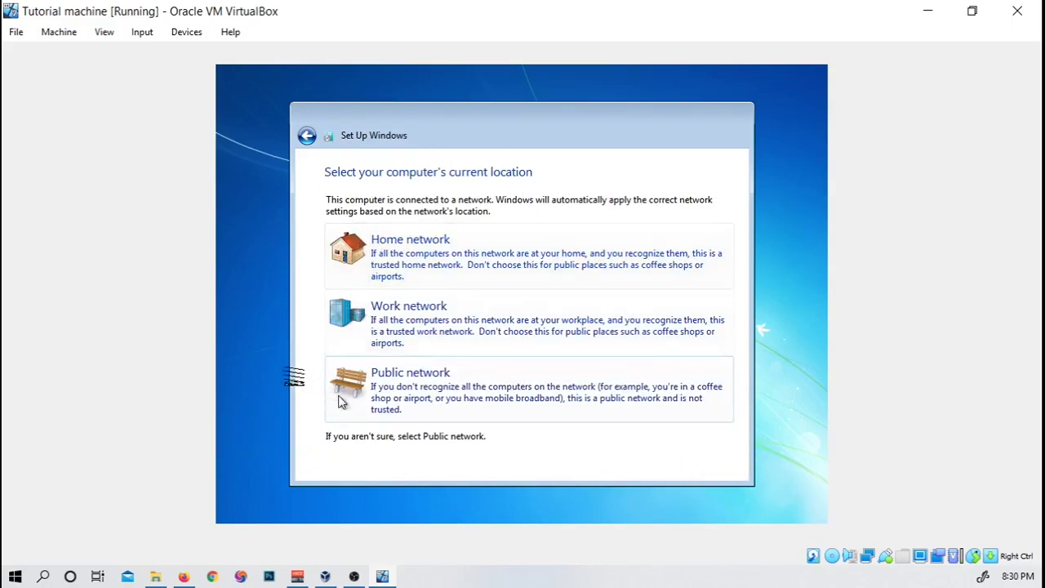
# Step: Choose Public network as the guest's location so Windows 7 setup finishes to the desktop
pyautogui.click(437, 400)
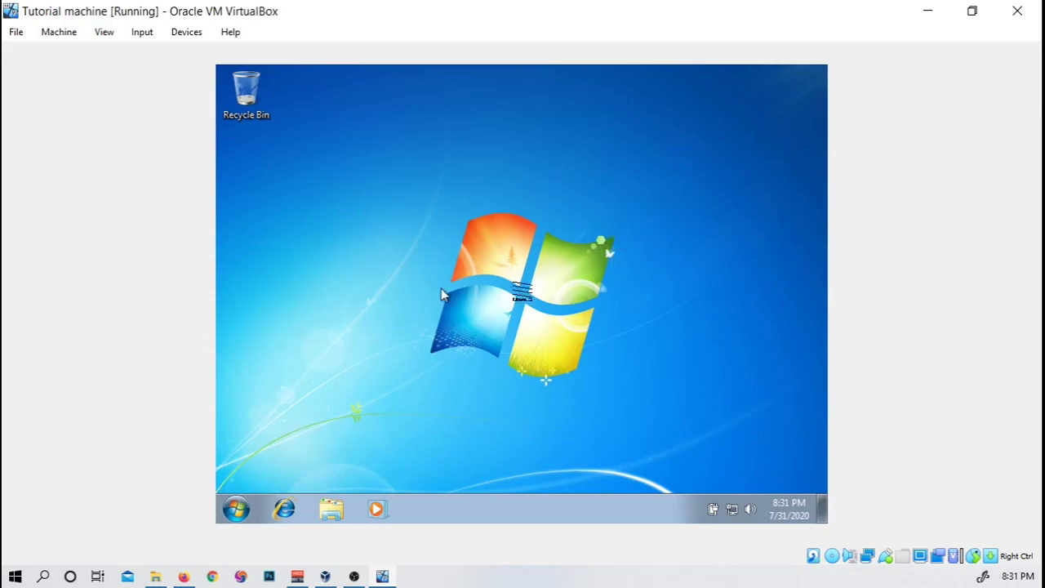
pyautogui.click(236, 507)
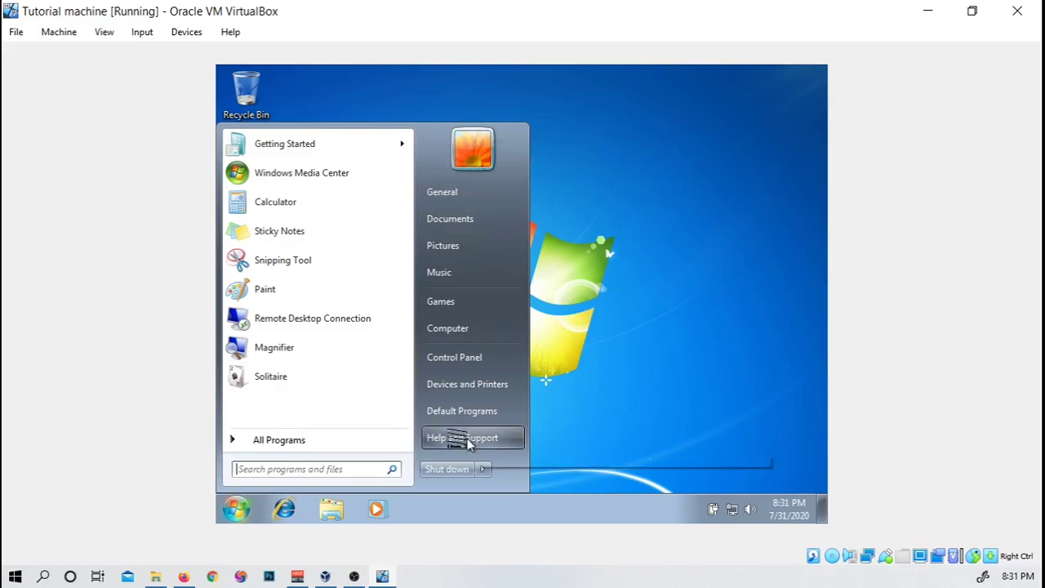
pyautogui.rightClick(465, 330)
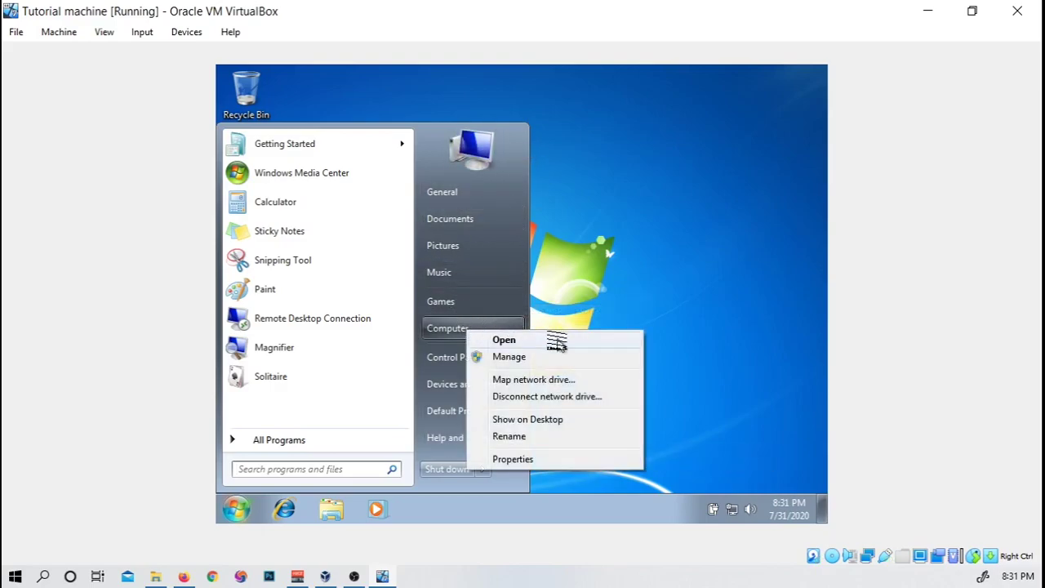
pyautogui.click(504, 340)
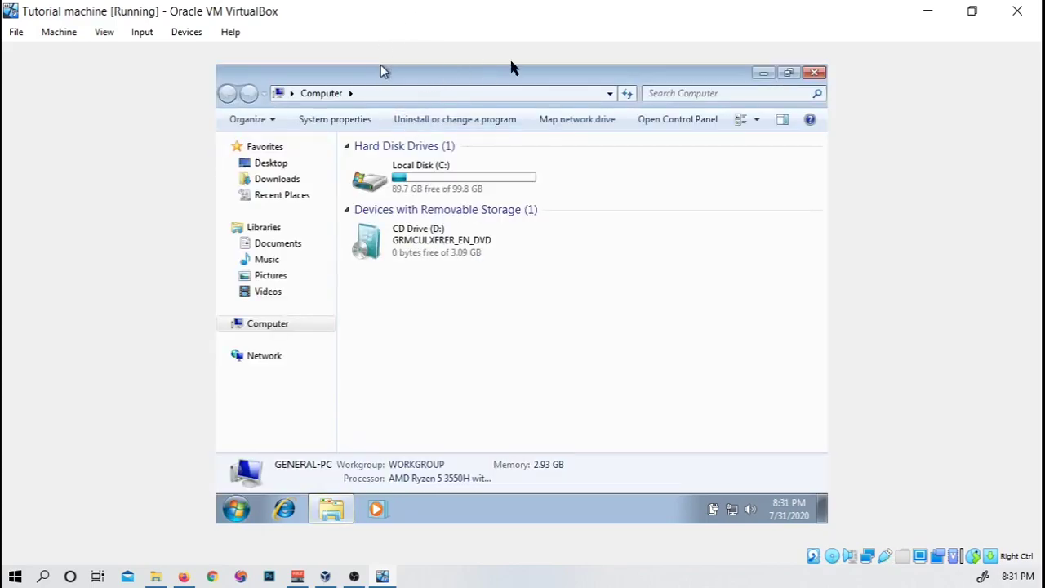
pyautogui.click(814, 72)
pyautogui.click(236, 509)
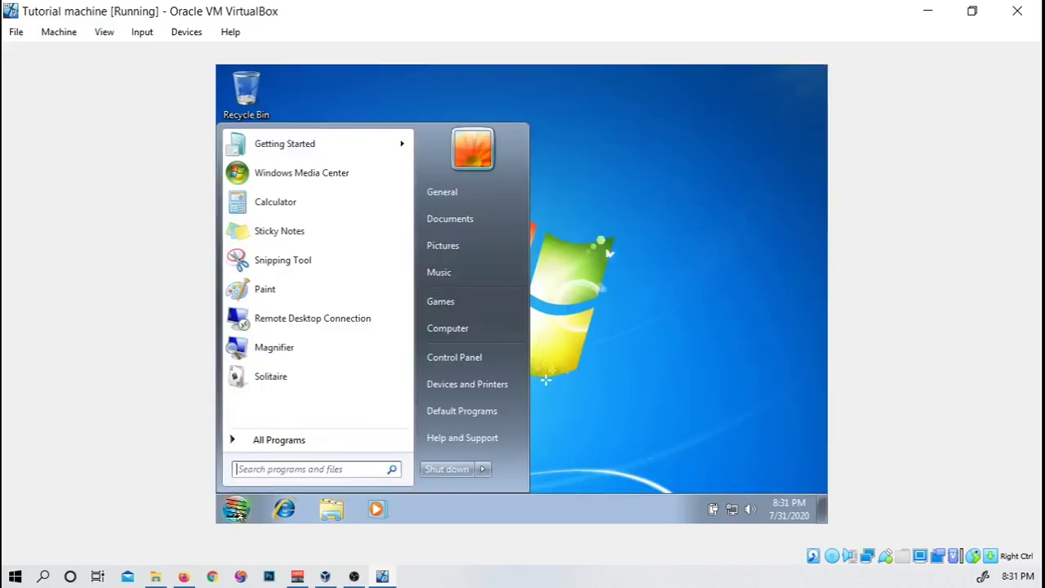
pyautogui.rightClick(447, 330)
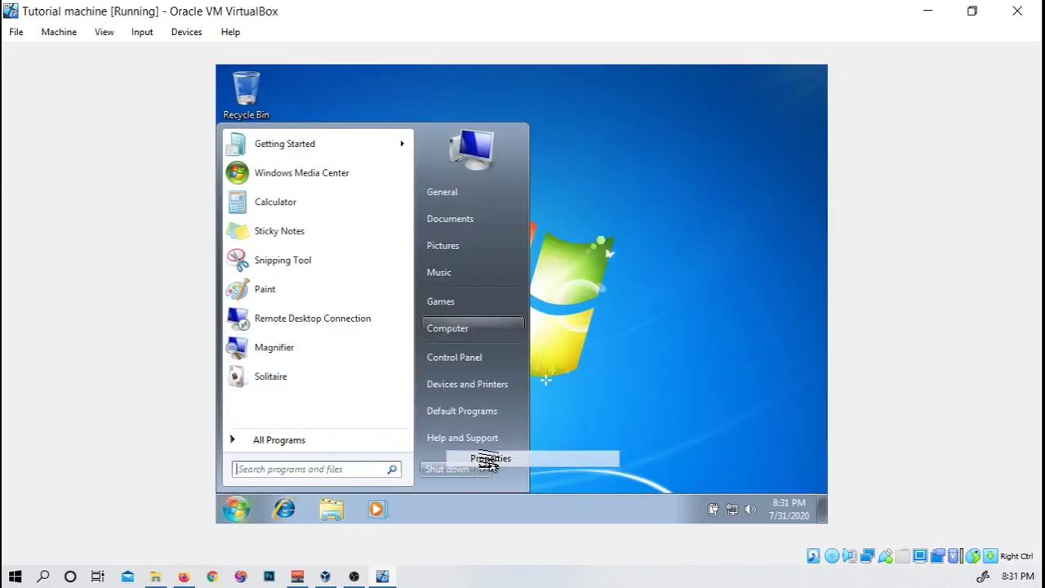
pyautogui.click(490, 458)
pyautogui.scroll(-2, 572, 214)
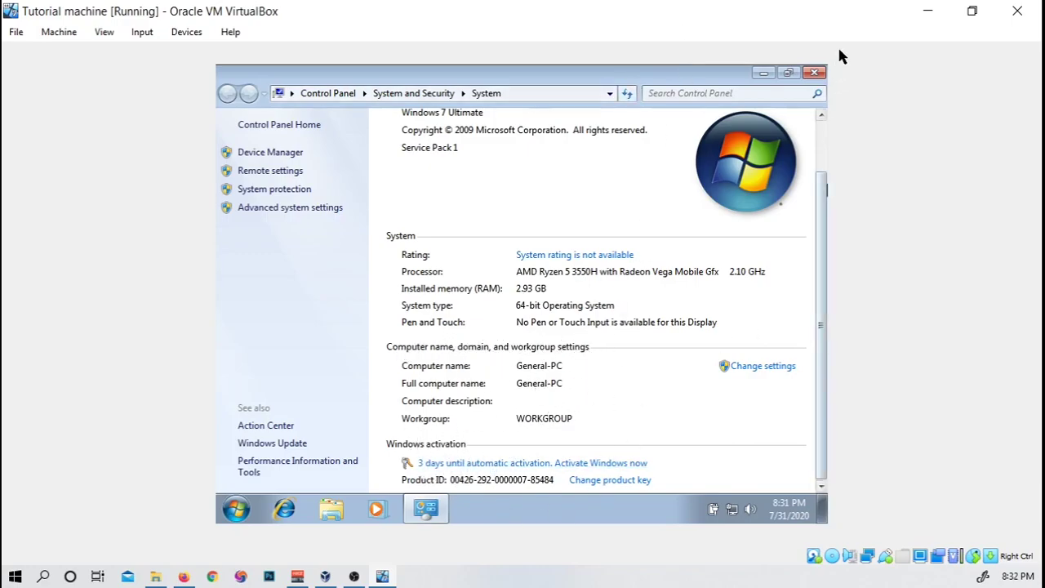
pyautogui.click(814, 73)
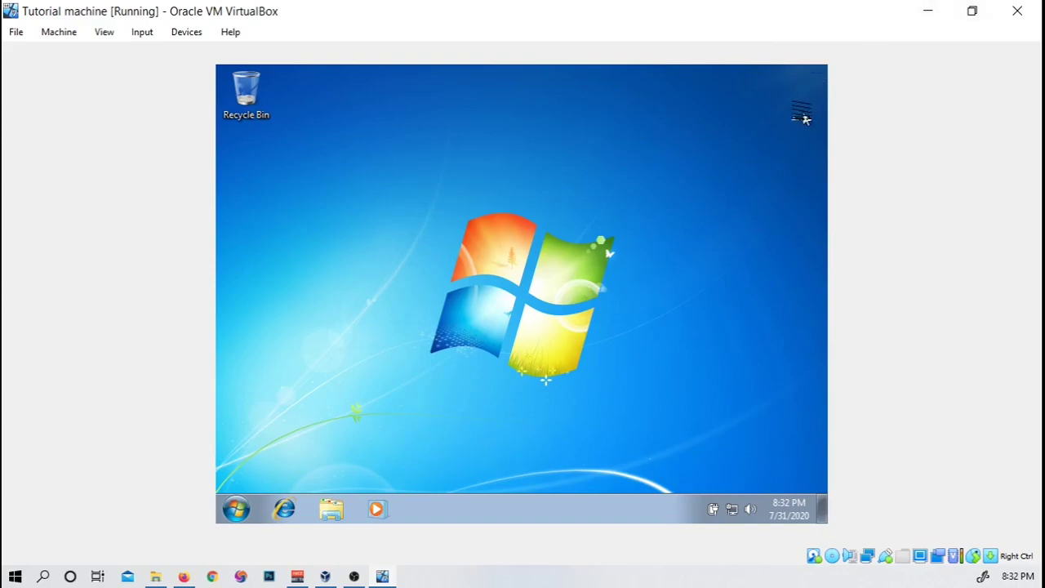
# Step: Shut down the Windows 7 guest from its Start menu
pyautogui.click(237, 510)
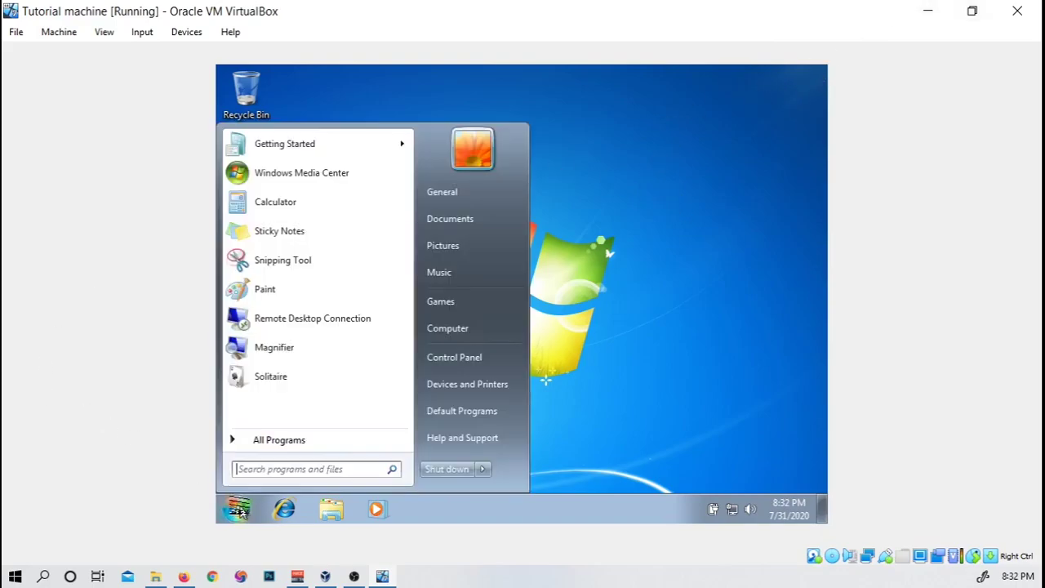
pyautogui.click(427, 472)
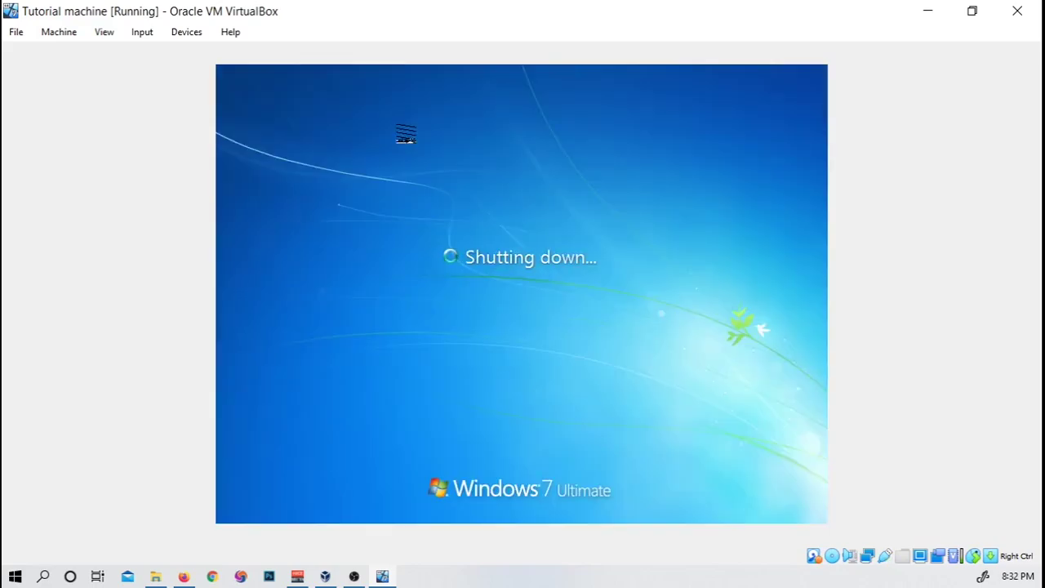
pyautogui.click(186, 576)
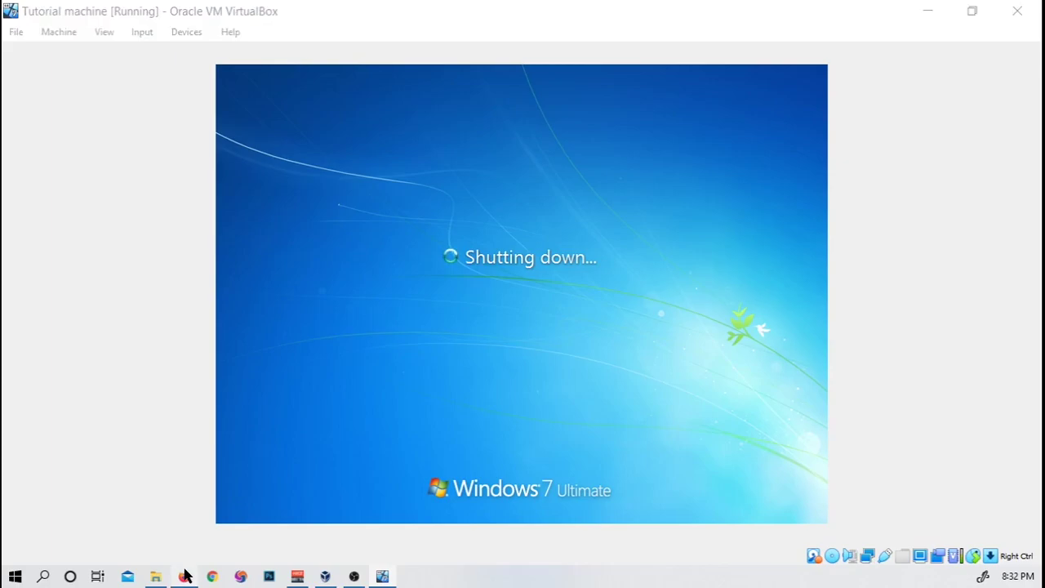
# Step: Scroll through the download.virtualbox.org index in Firefox, then return to the VirtualBox Manager
pyautogui.moveTo(0, 153); pyautogui.dragTo(463, 2)
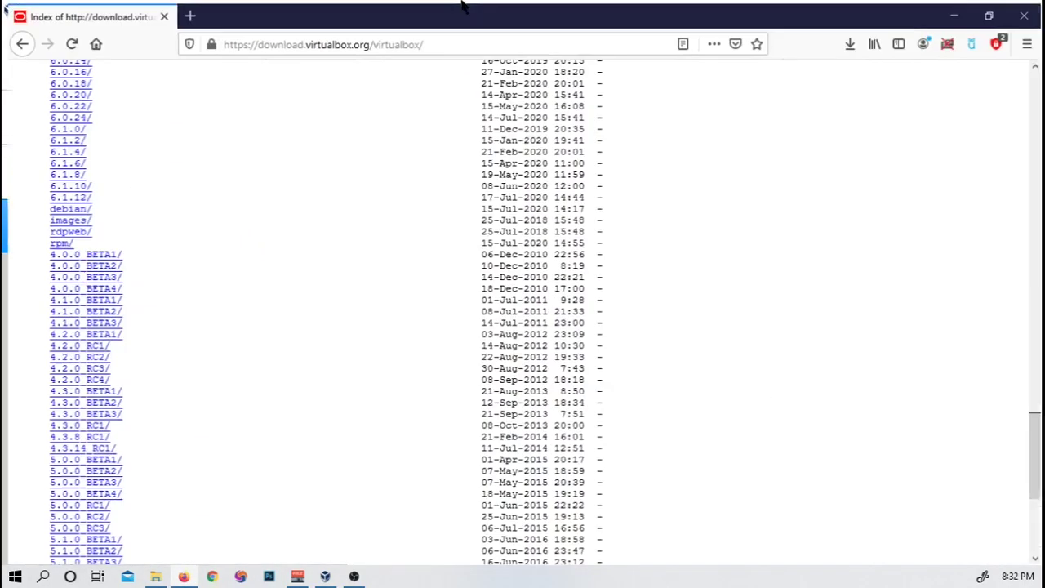
pyautogui.moveTo(220, 42); pyautogui.dragTo(458, 45)
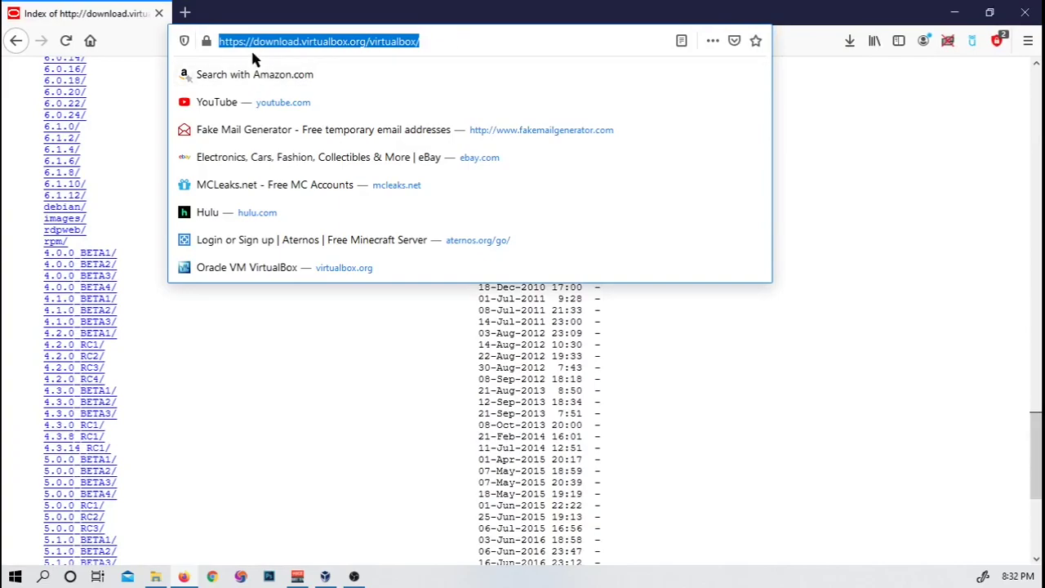
pyautogui.click(505, 34)
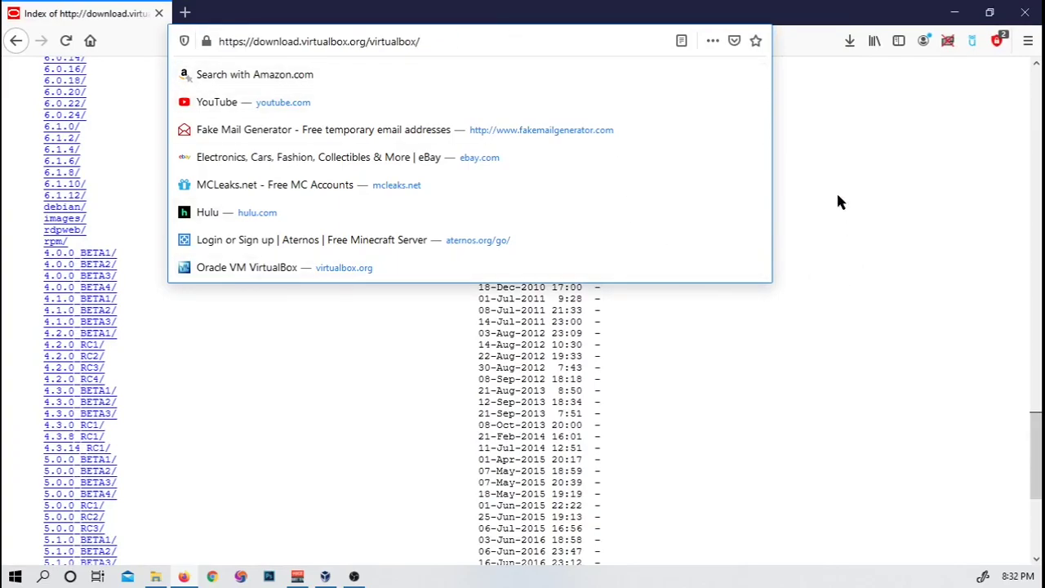
pyautogui.click(844, 133)
pyautogui.scroll(20, 278, 337)
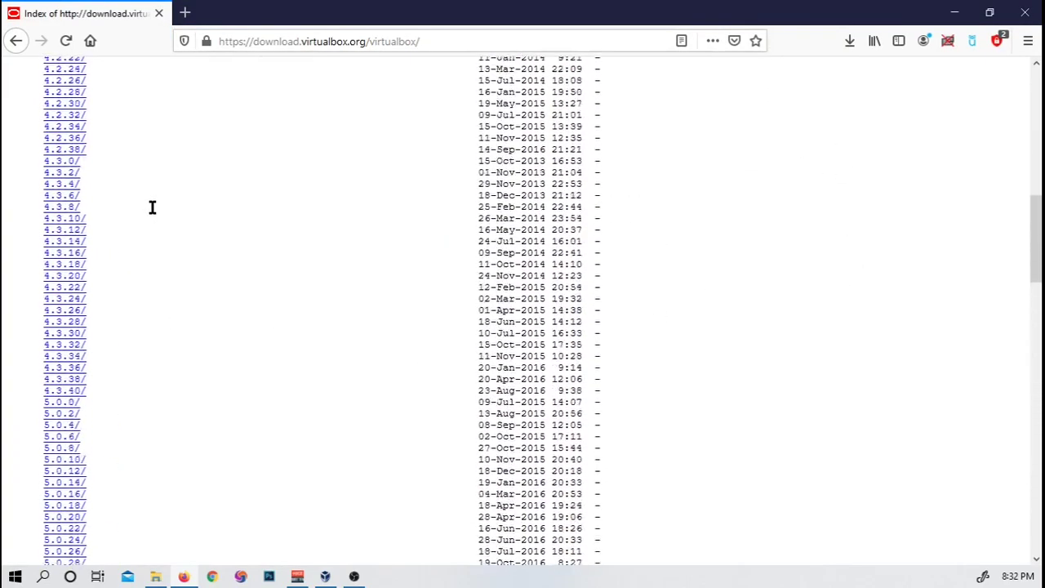
pyautogui.scroll(-5, 164, 294)
pyautogui.scroll(-20, 143, 172)
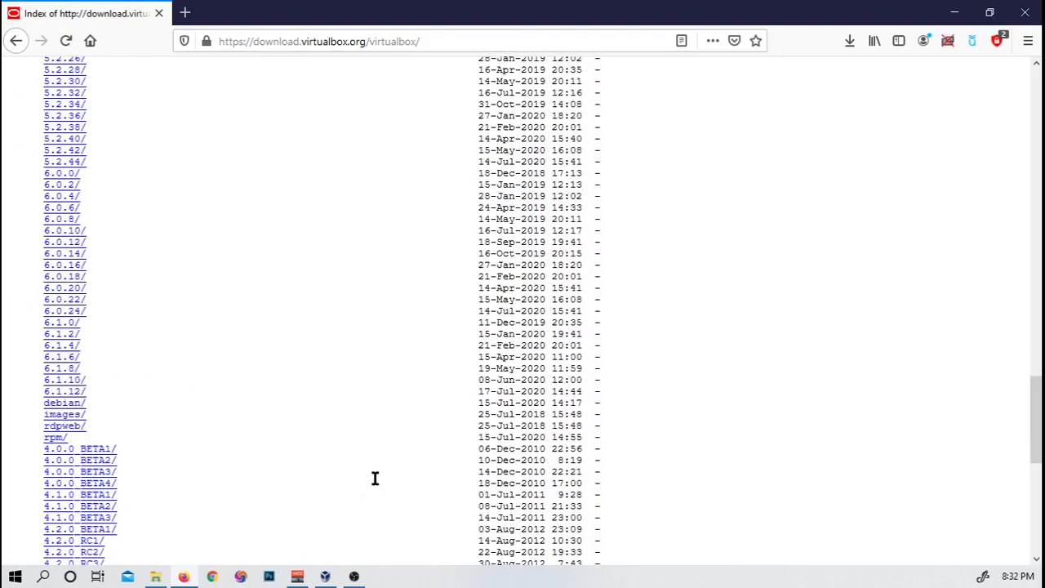
pyautogui.click(326, 577)
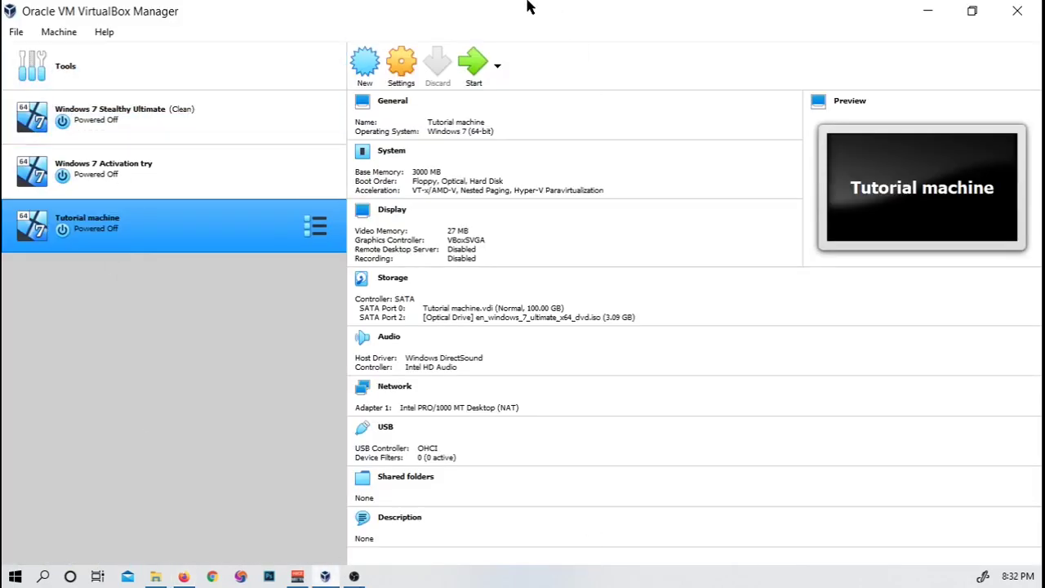
# Step: Check in Help > About VirtualBox that version 6.1.12 r139181 is installed, then close it
pyautogui.click(104, 33)
pyautogui.click(157, 162)
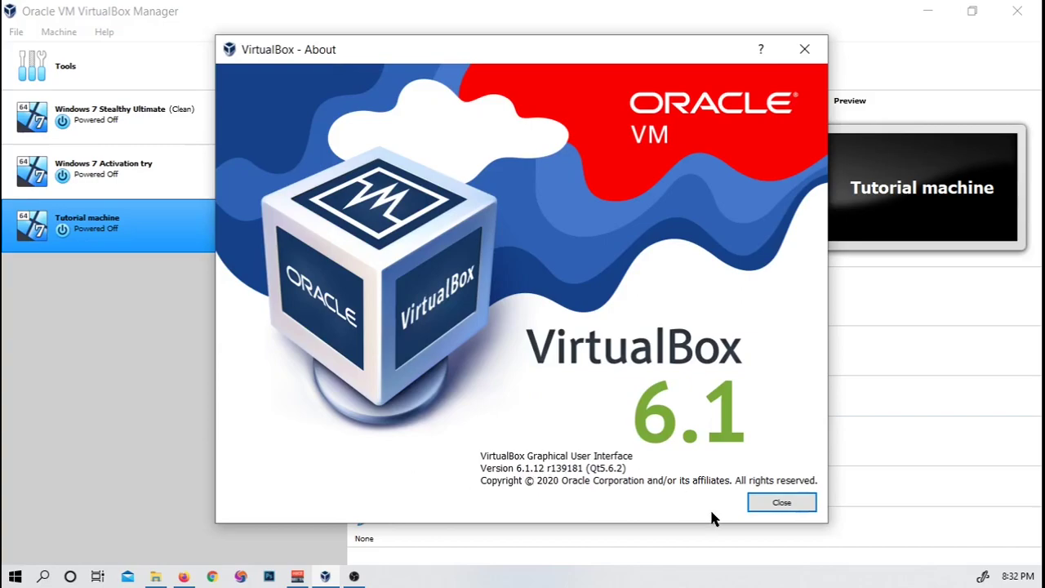
pyautogui.click(778, 504)
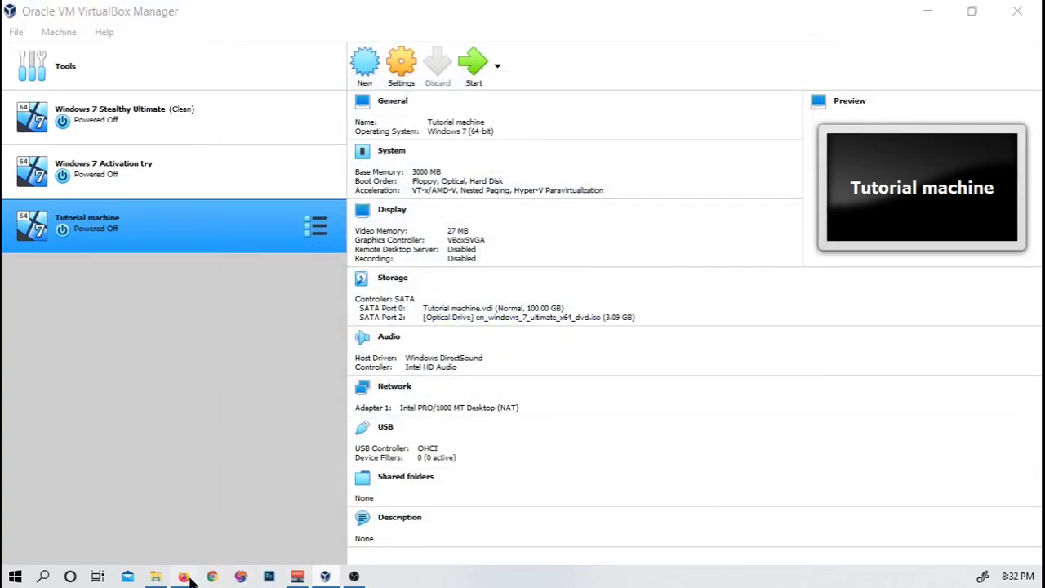
pyautogui.click(185, 577)
# Step: Save the VBoxGuestAdditions_6.1.12.iso download from the 6.1.12 folder
pyautogui.click(63, 394)
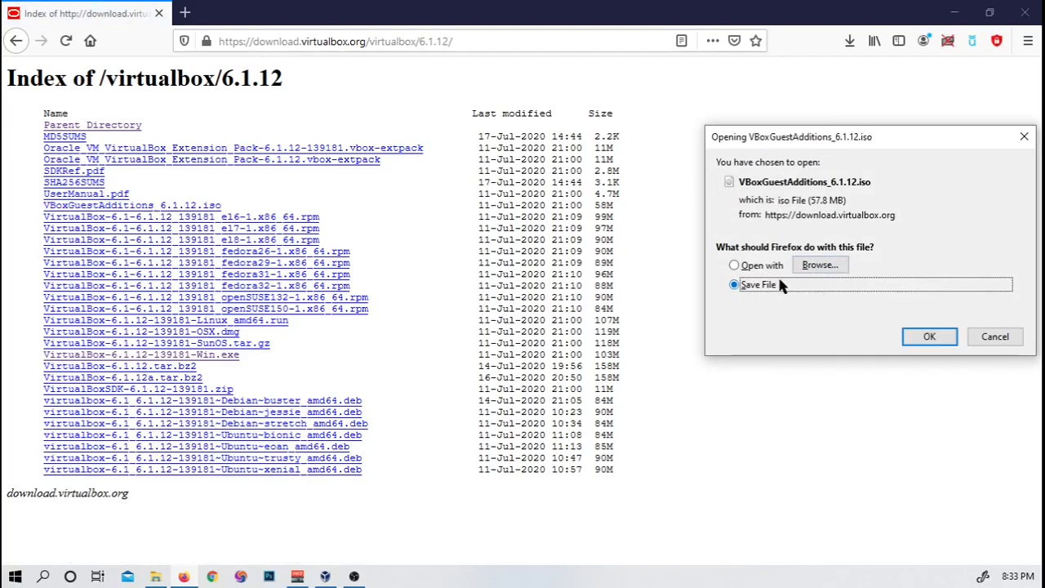
pyautogui.moveTo(876, 129); pyautogui.dragTo(672, 145)
pyautogui.click(722, 336)
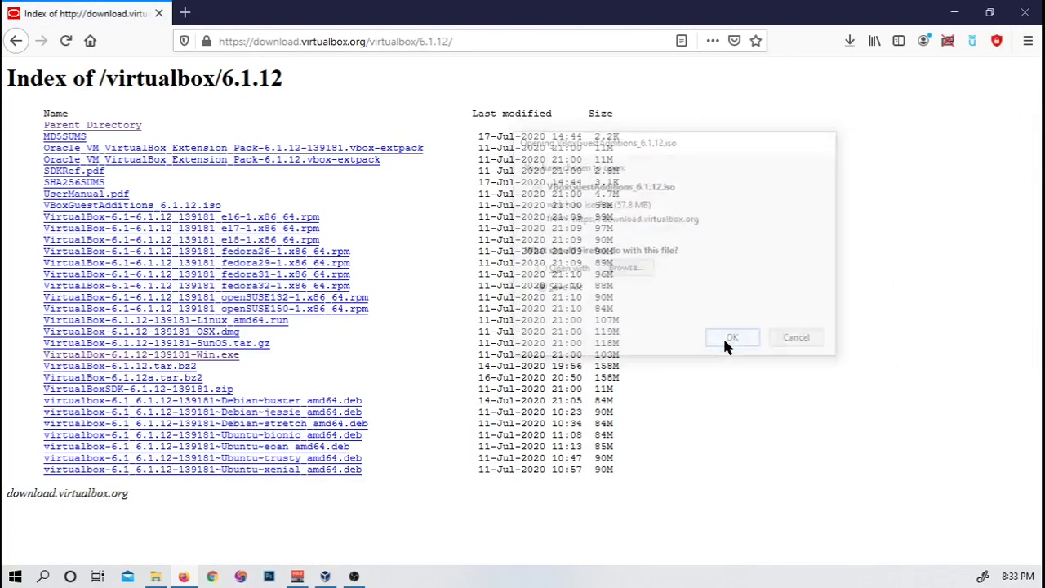
# Step: Confirm in the Downloads panel that the 57.8 MB ISO finished, then return to VirtualBox
pyautogui.click(850, 40)
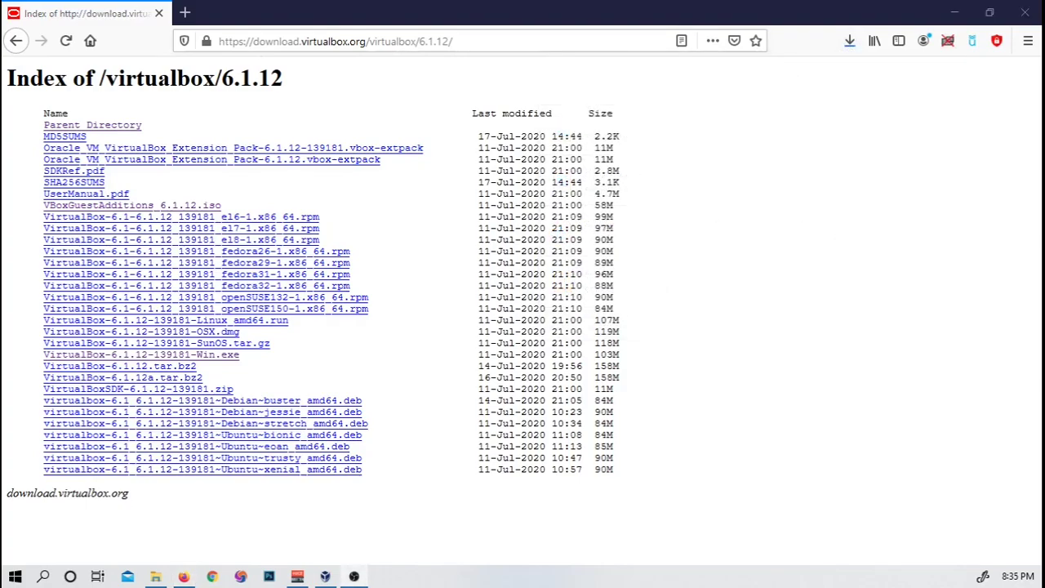
pyautogui.click(851, 40)
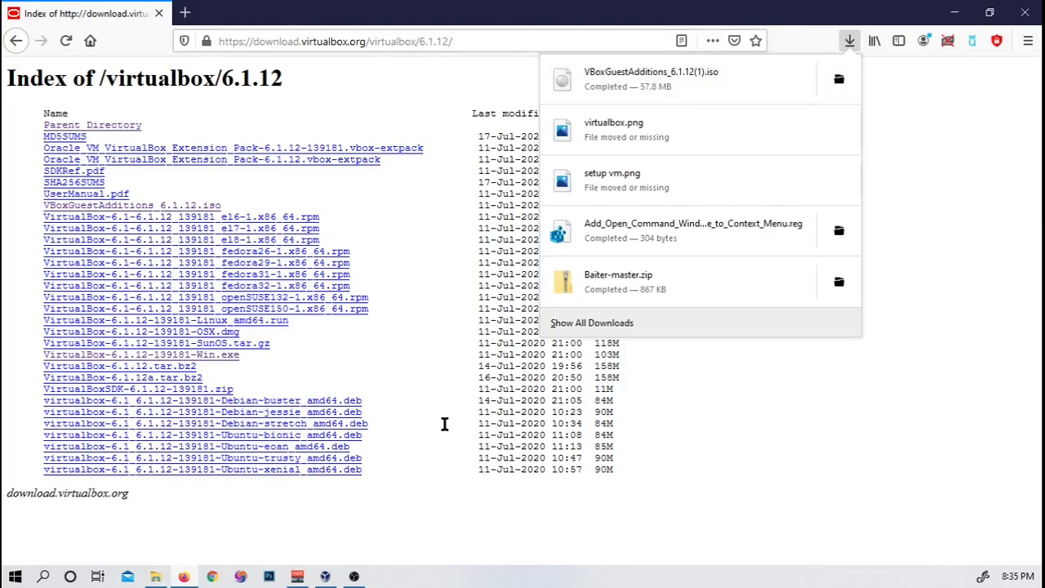
pyautogui.click(324, 576)
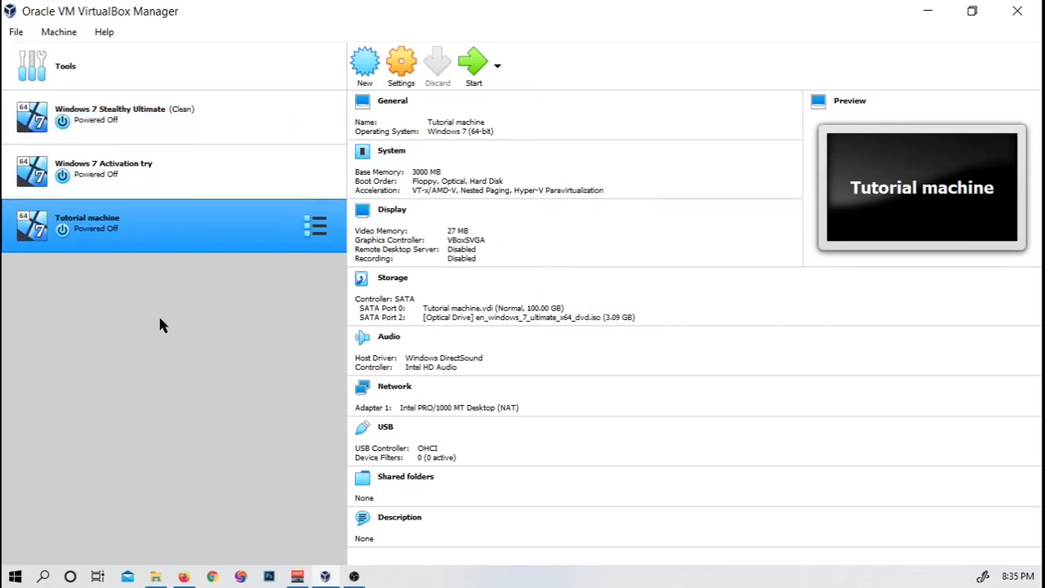
# Step: Start the Tutorial machine, dismiss the auto-capture notice, and sign in to Windows 7 with the password
pyautogui.doubleClick(136, 242)
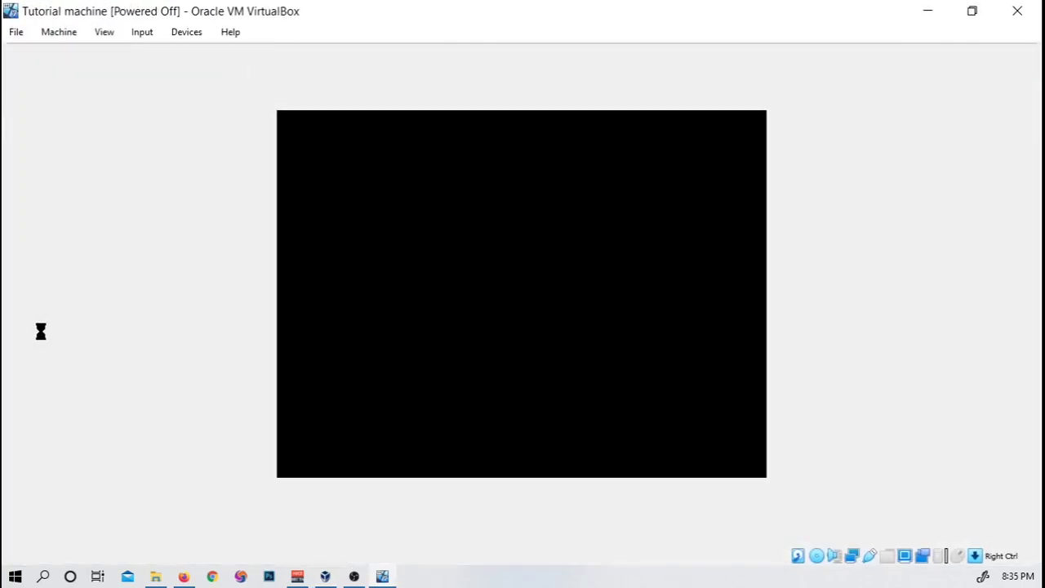
pyautogui.click(1006, 61)
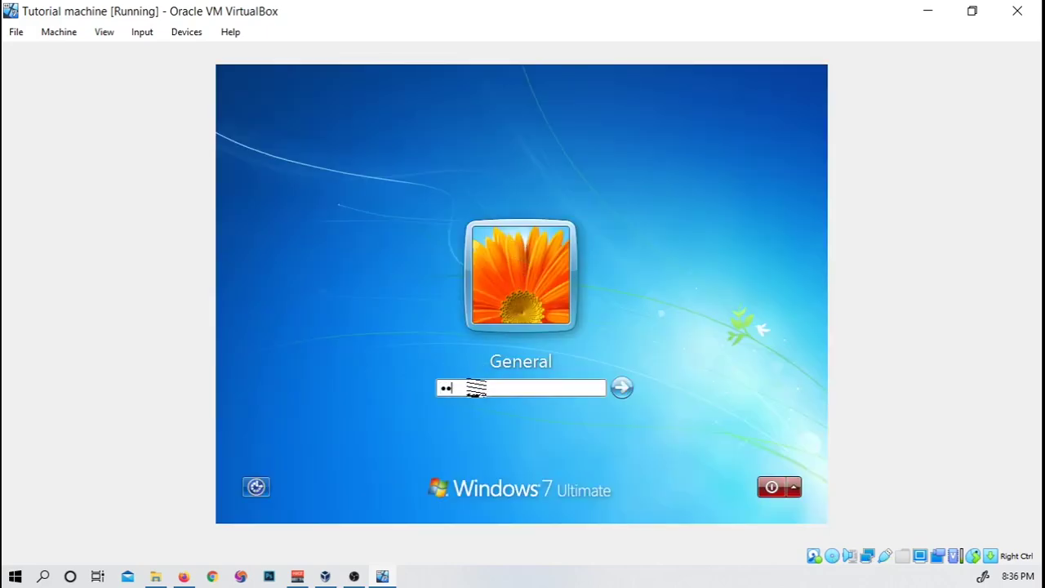
pyautogui.press('Return')
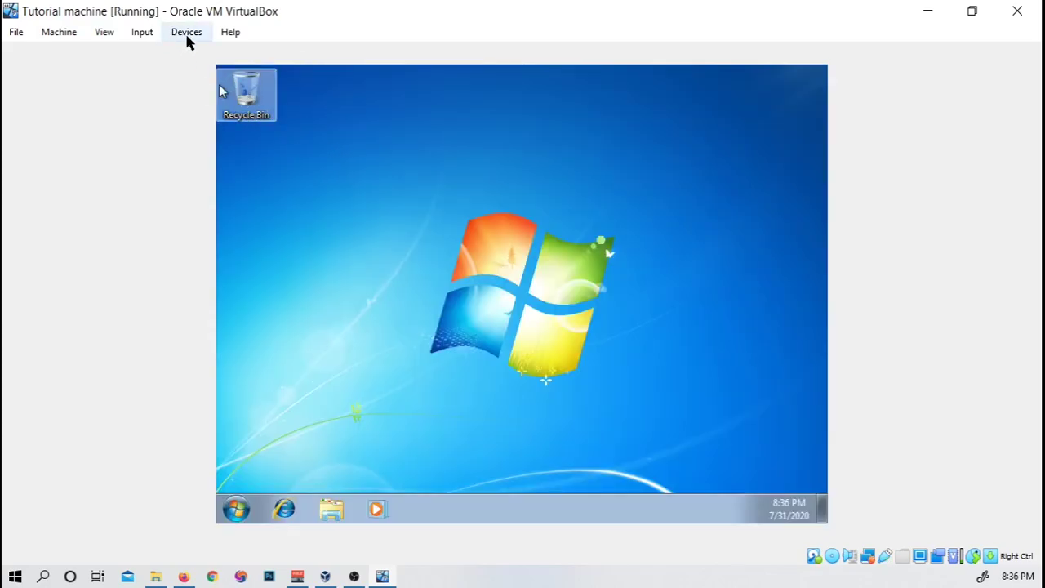
# Step: Add VBoxGuestAdditions_6.1.12(1).iso from Downloads in the Optical Disk Selector and choose it for the drive
pyautogui.click(186, 35)
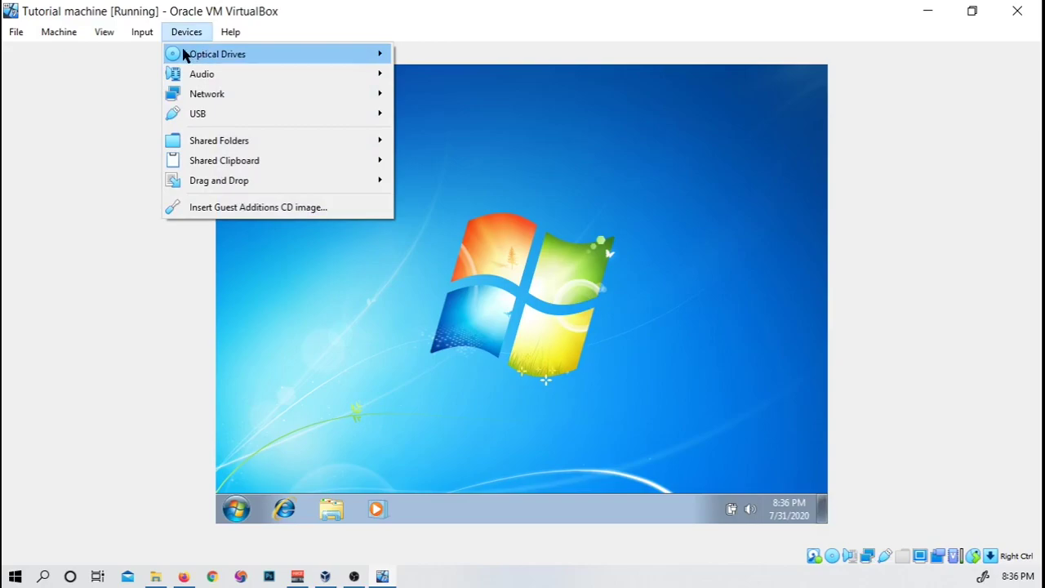
pyautogui.moveTo(319, 63)
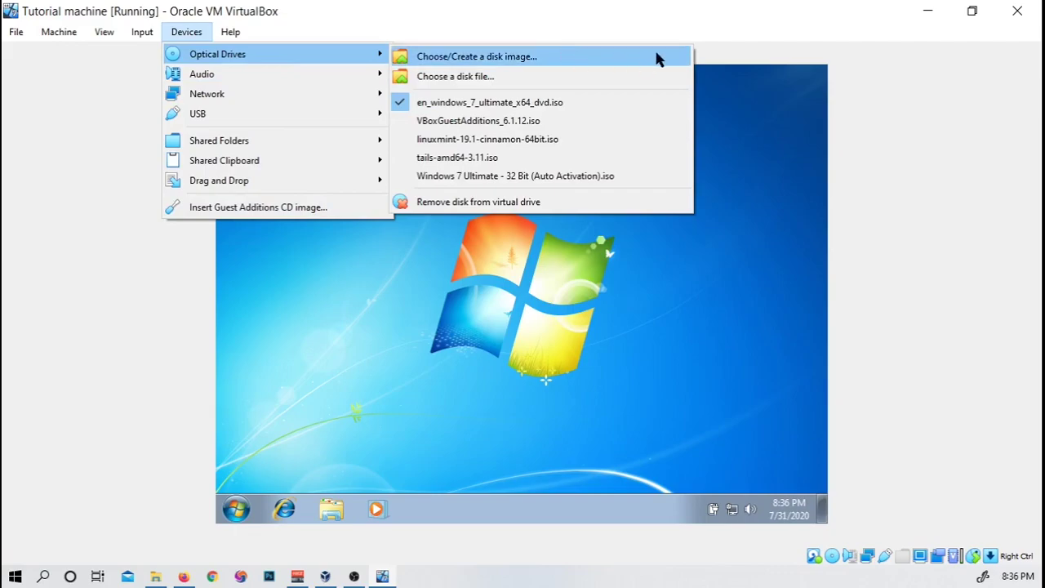
pyautogui.click(627, 57)
pyautogui.click(375, 237)
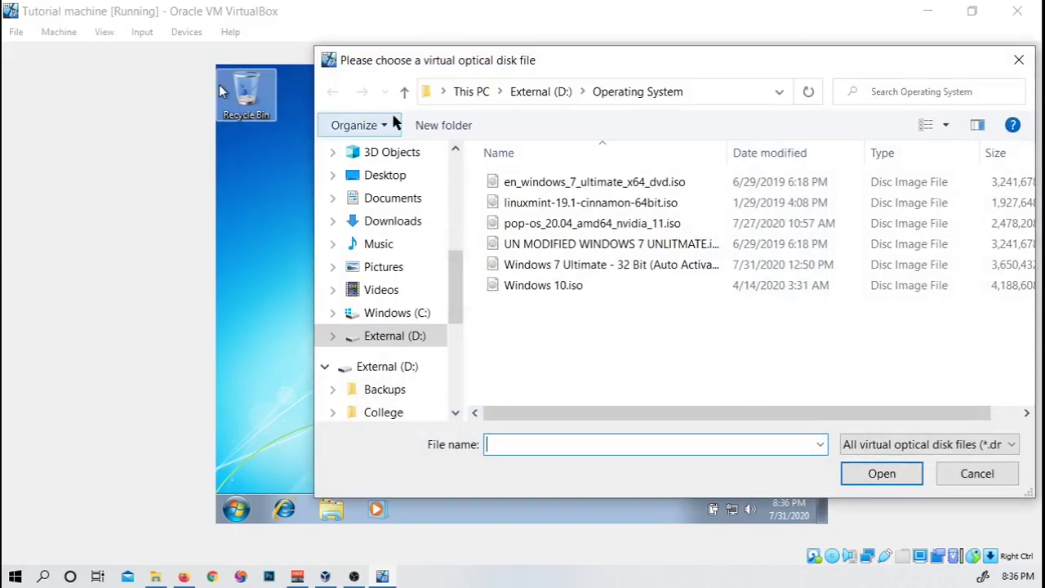
pyautogui.click(396, 217)
pyautogui.click(570, 204)
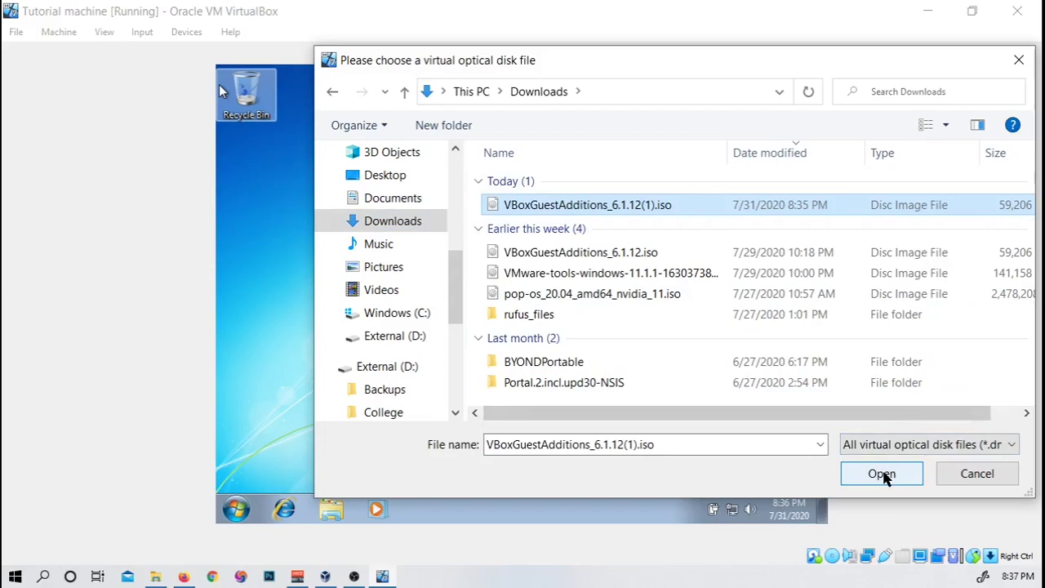
pyautogui.click(881, 474)
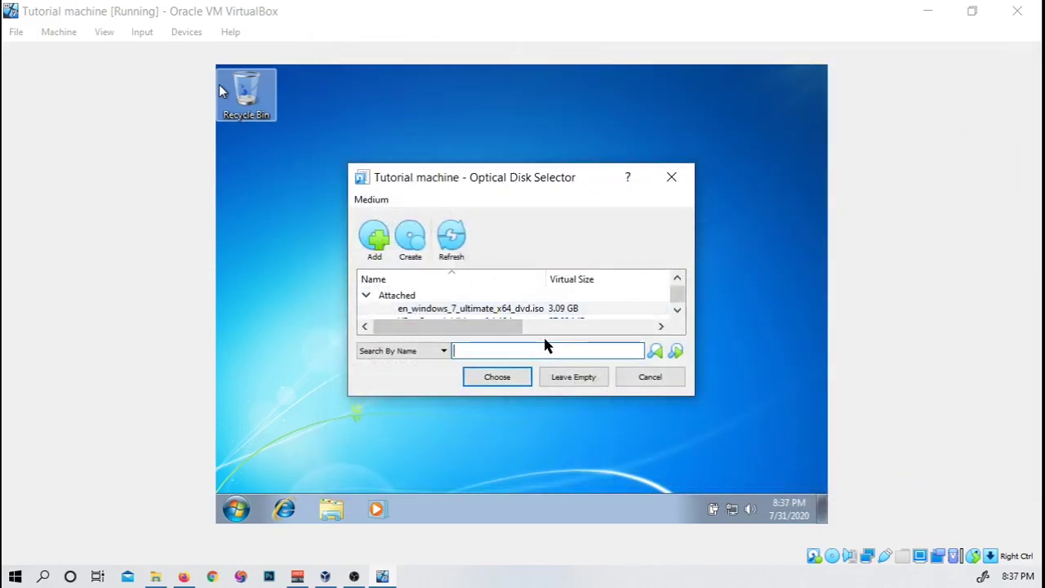
pyautogui.moveTo(348, 294); pyautogui.dragTo(53, 320)
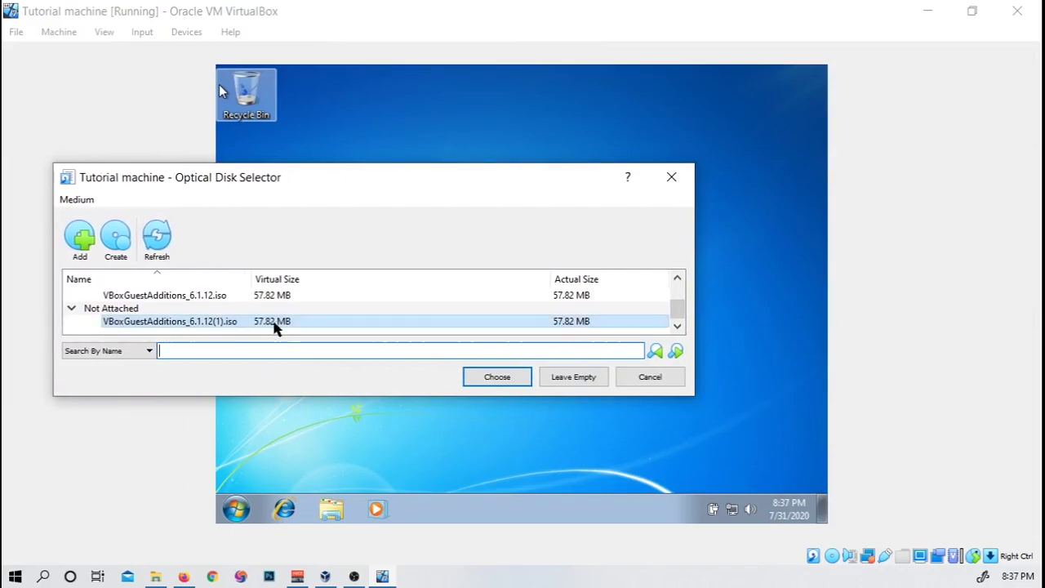
pyautogui.click(180, 323)
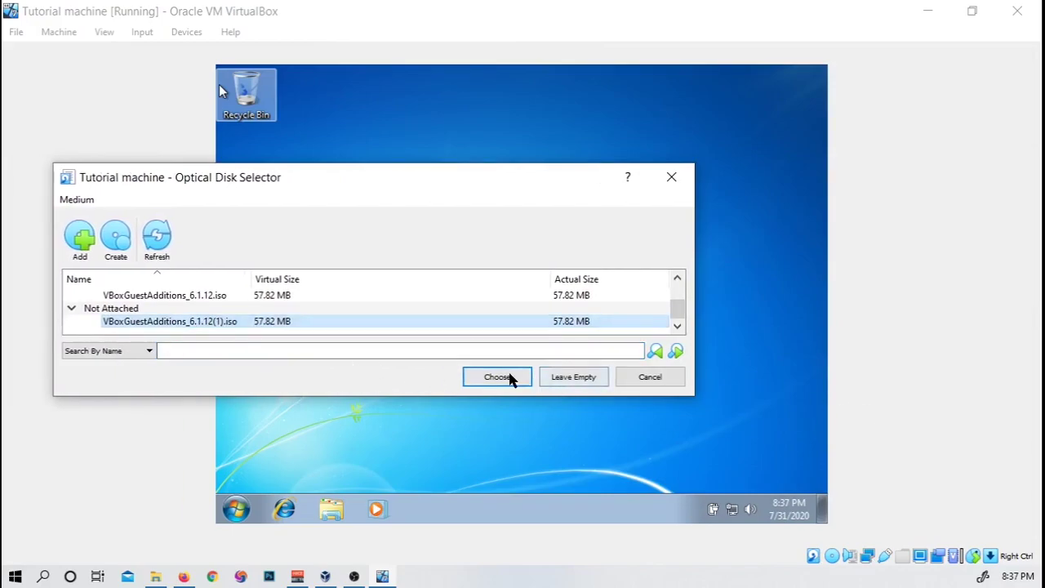
pyautogui.click(496, 376)
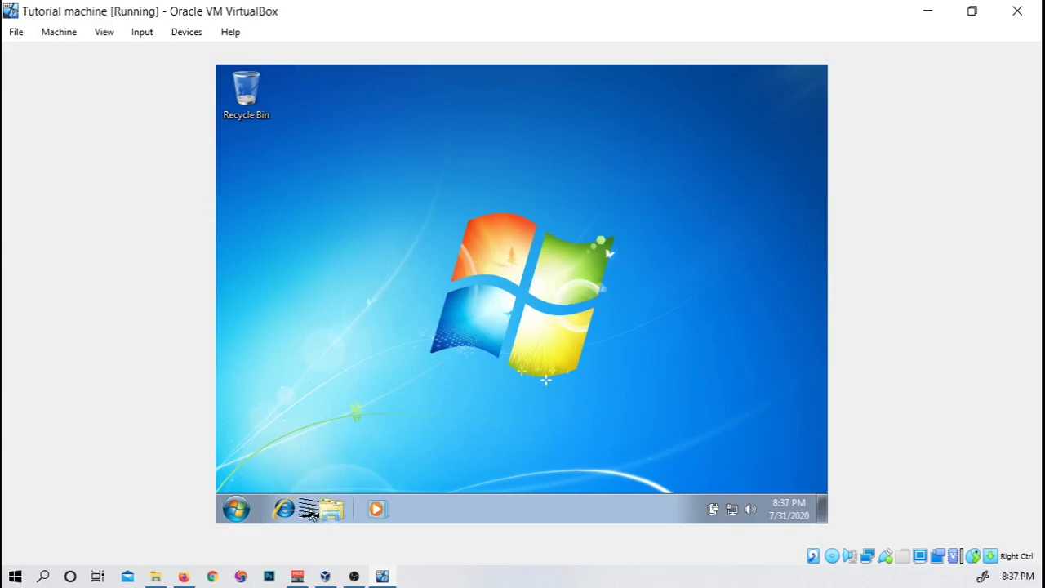
# Step: In the guest's Explorer, open Computer > CD Drive (D:) and launch VBoxWindowsAdditions
pyautogui.click(331, 509)
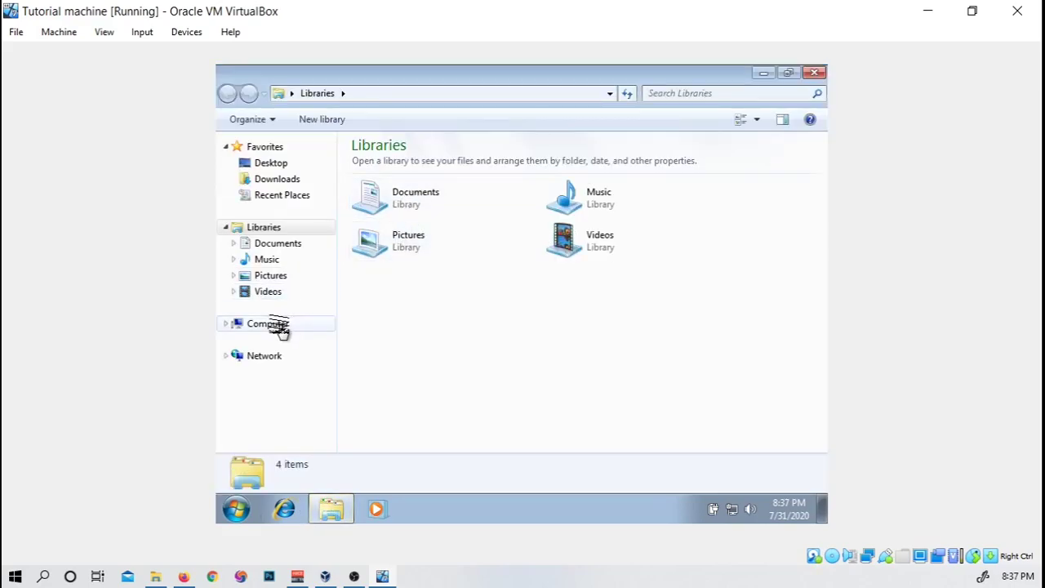
pyautogui.click(269, 324)
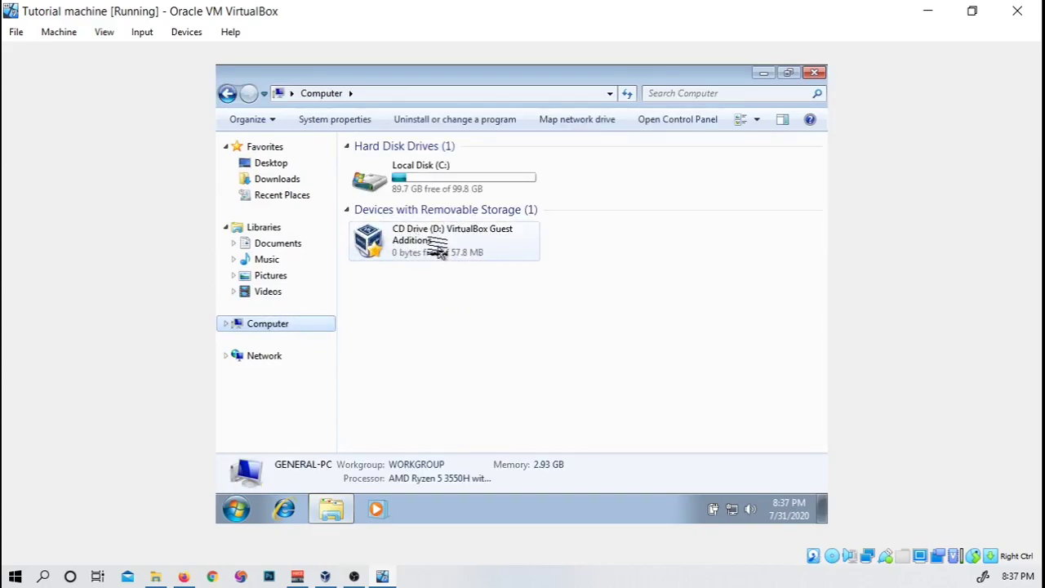
pyautogui.doubleClick(438, 250)
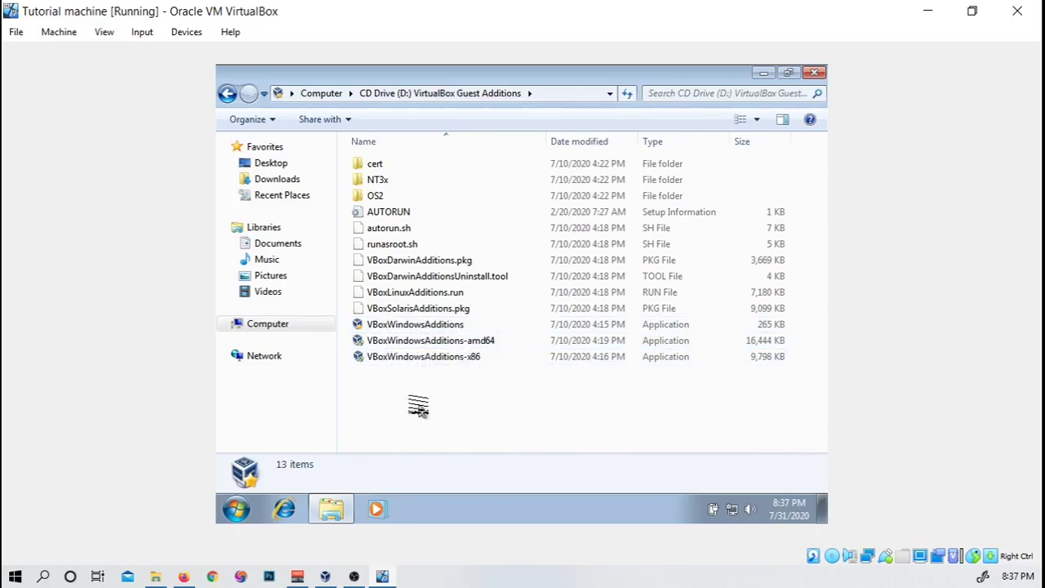
pyautogui.click(416, 325)
pyautogui.doubleClick(417, 326)
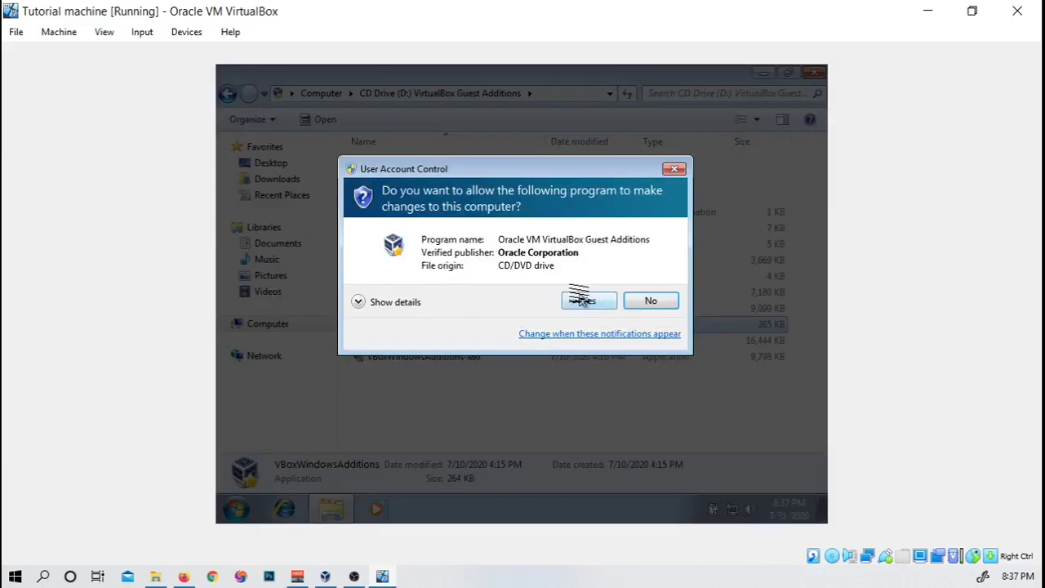
# Step: Install Guest Additions 6.1.12 with default settings, approve both driver prompts, and reboot now
pyautogui.click(582, 301)
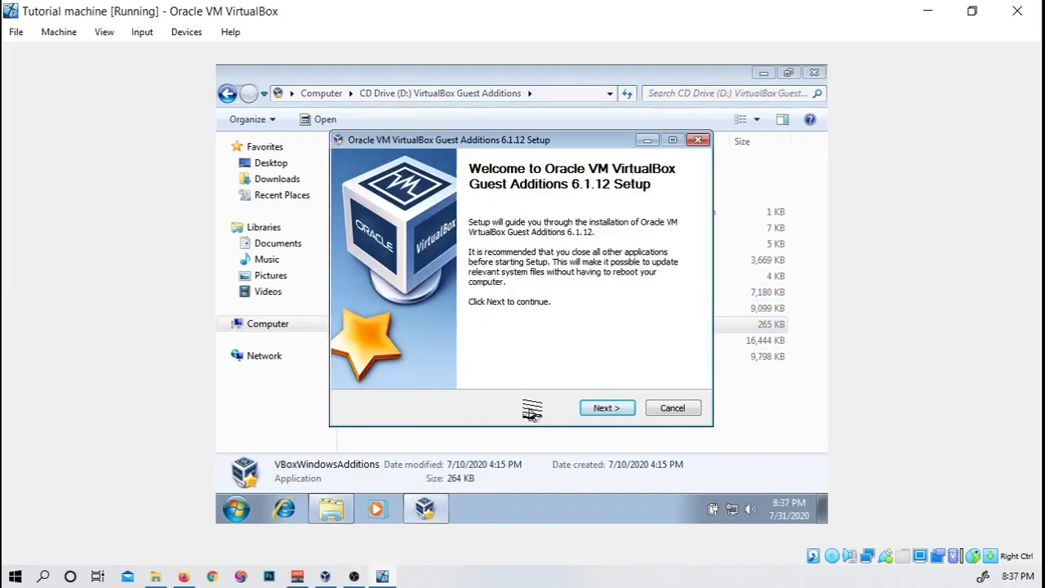
pyautogui.click(607, 407)
pyautogui.click(602, 408)
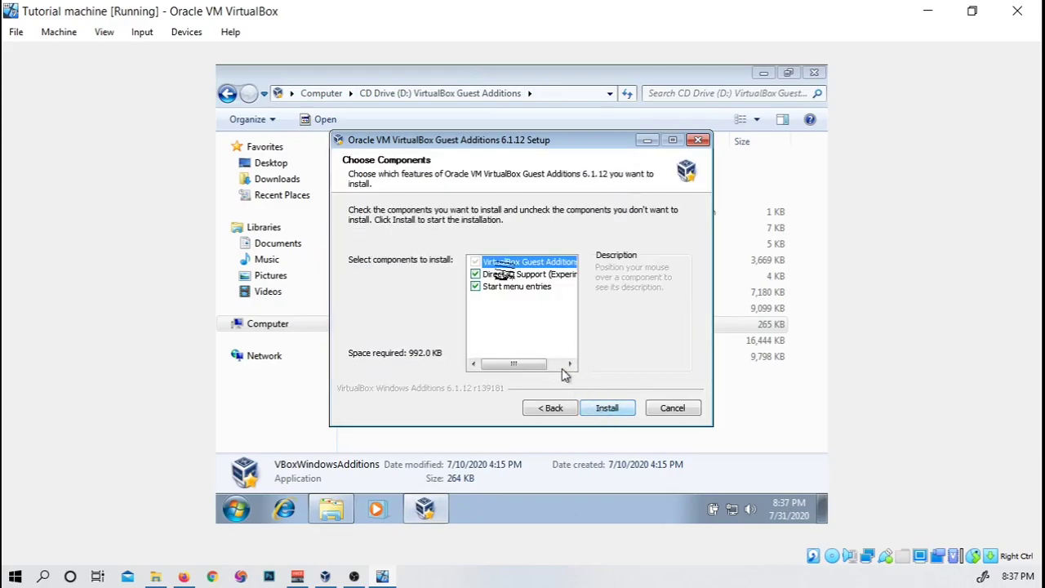
pyautogui.click(625, 405)
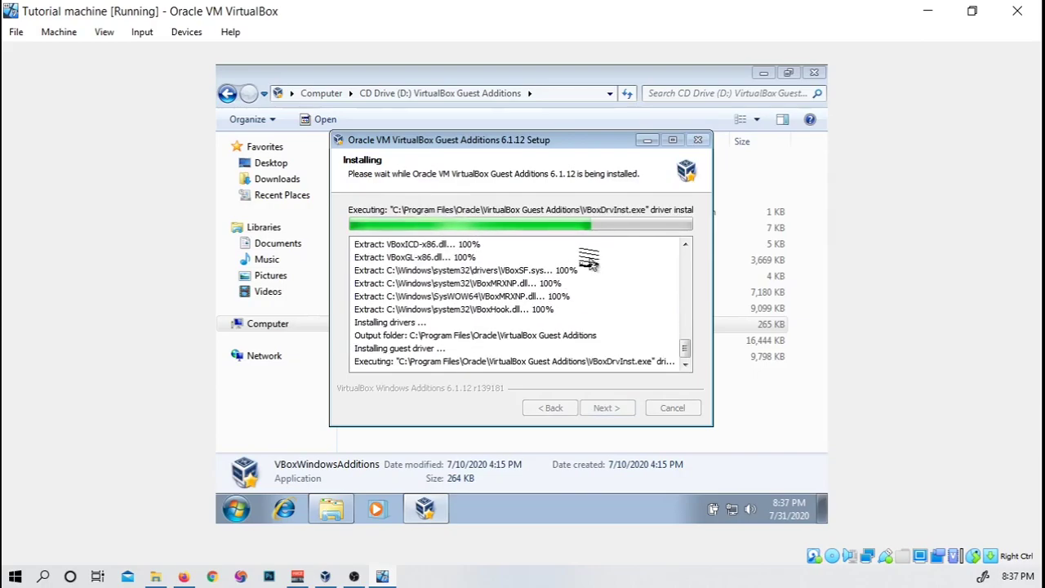
pyautogui.click(588, 290)
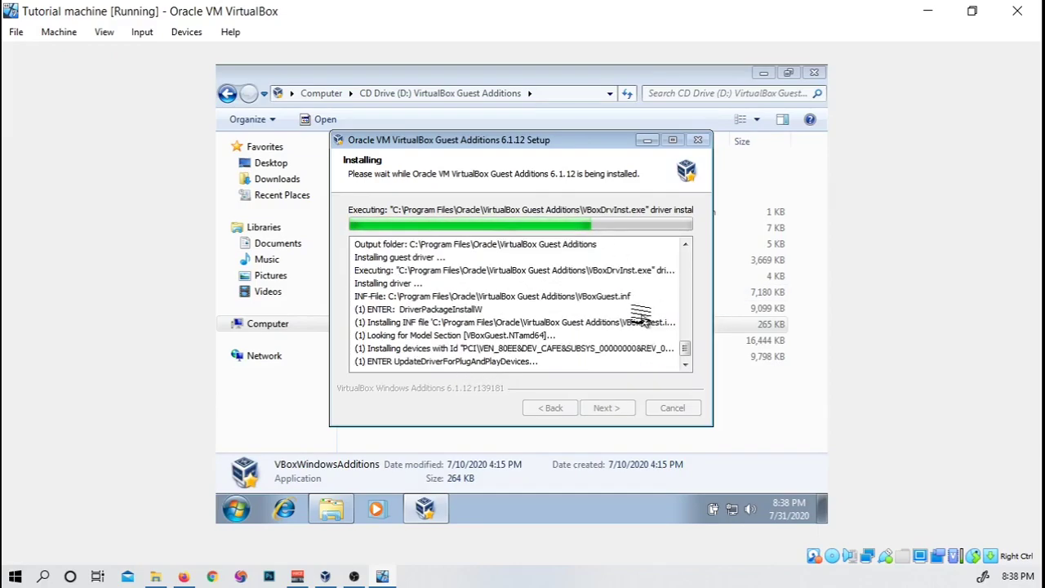
pyautogui.click(596, 288)
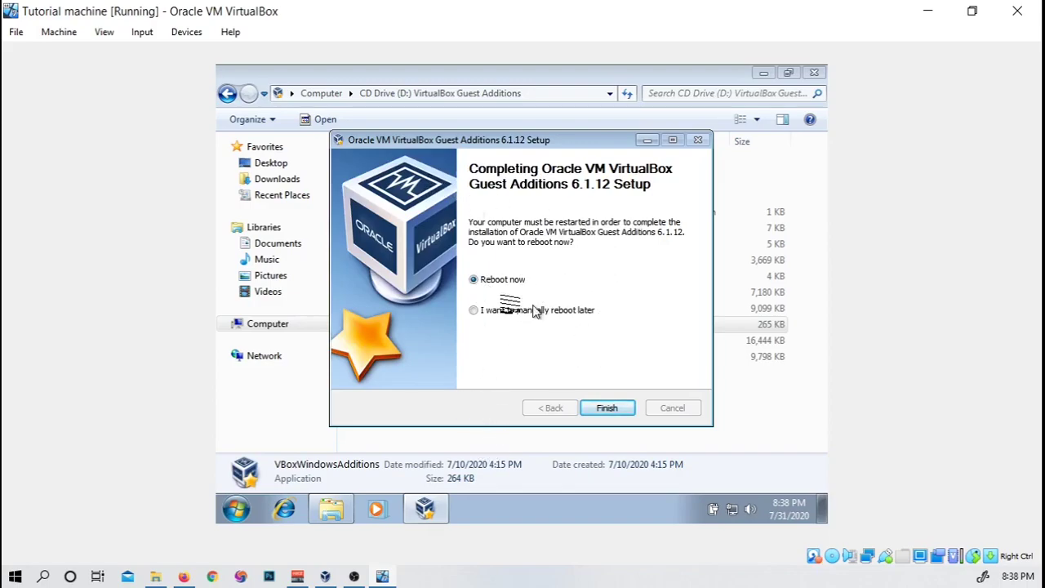
pyautogui.click(608, 409)
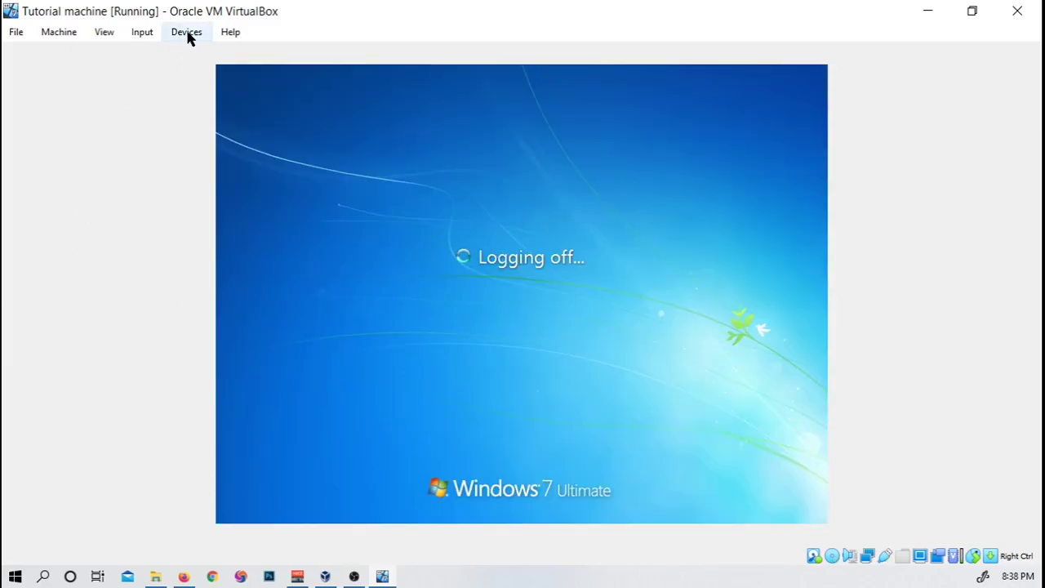
# Step: Open the Tutorial machine's Shared Folders settings and start a new share under Machine Folders
pyautogui.click(187, 33)
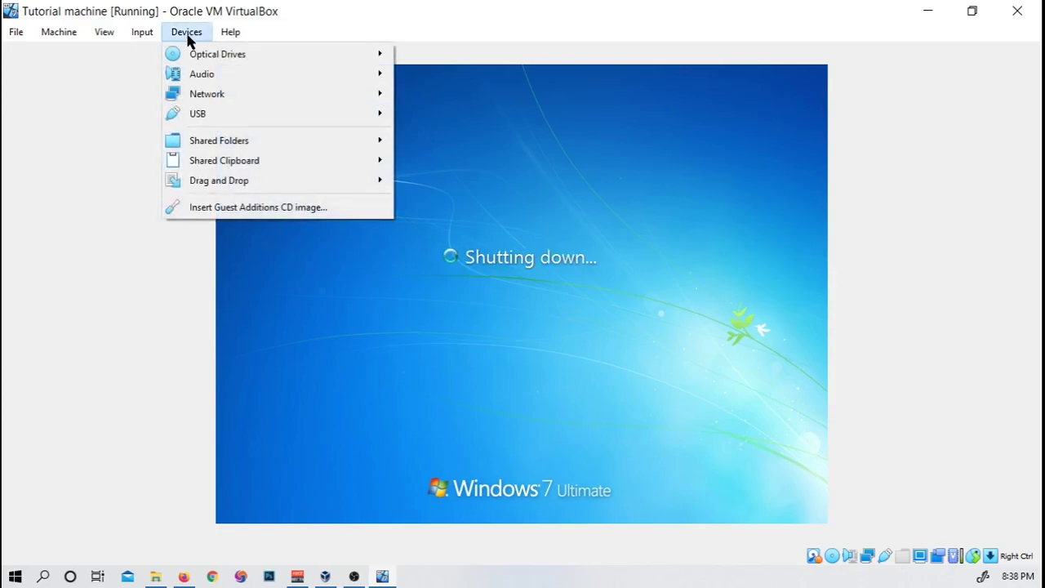
pyautogui.moveTo(329, 143)
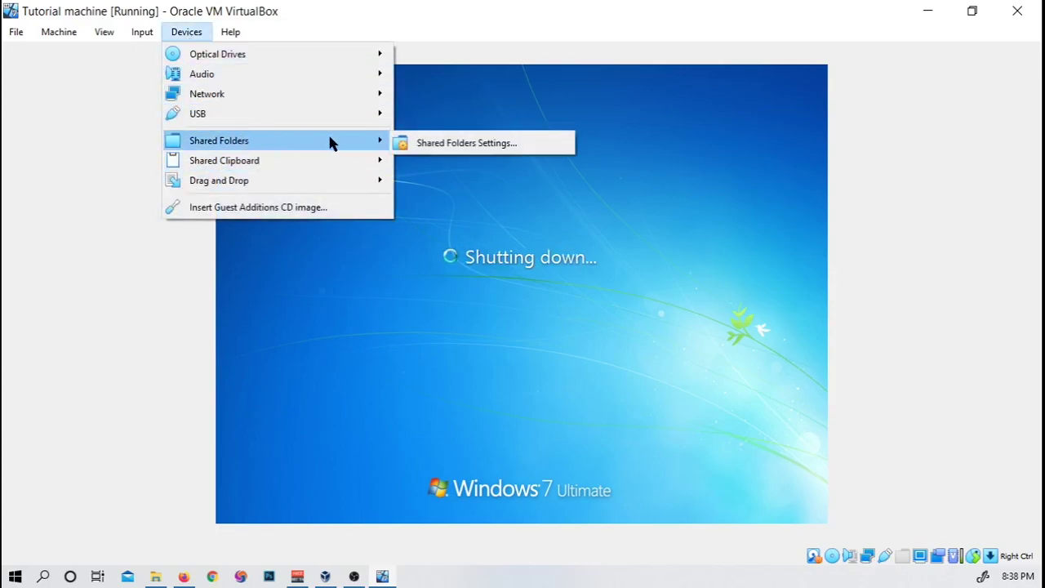
pyautogui.click(495, 145)
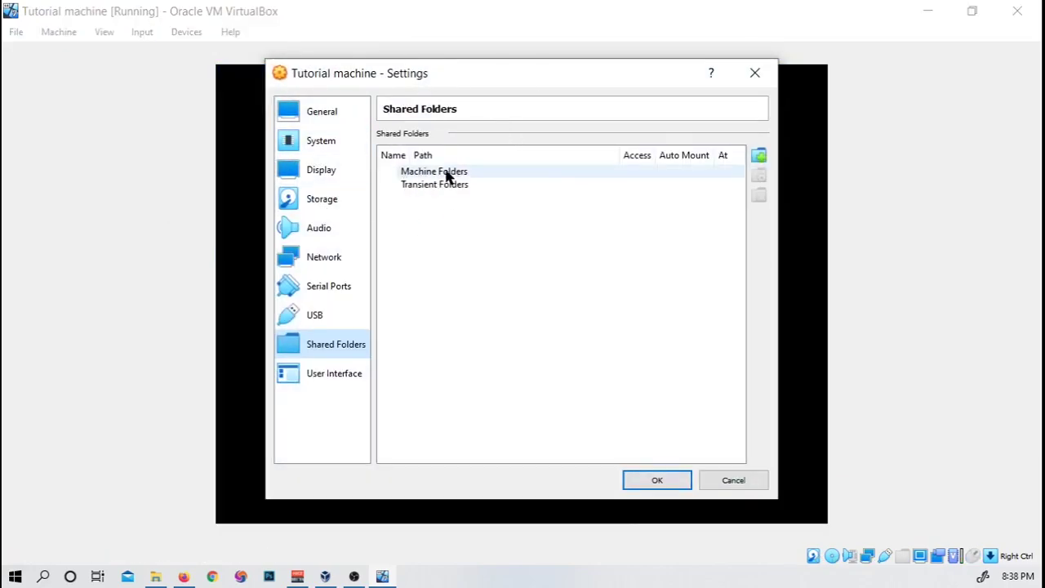
pyautogui.click(463, 171)
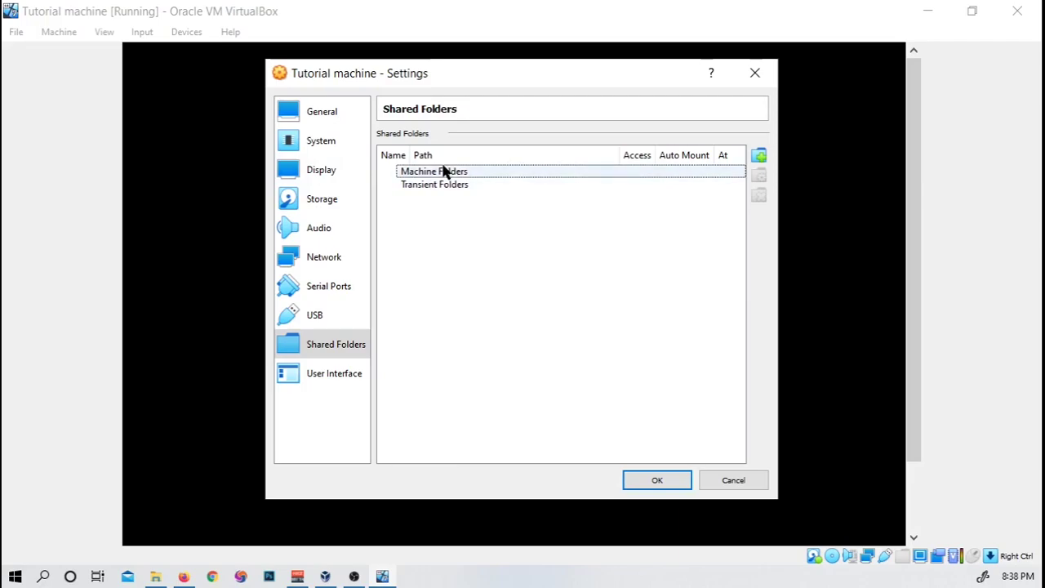
pyautogui.click(760, 156)
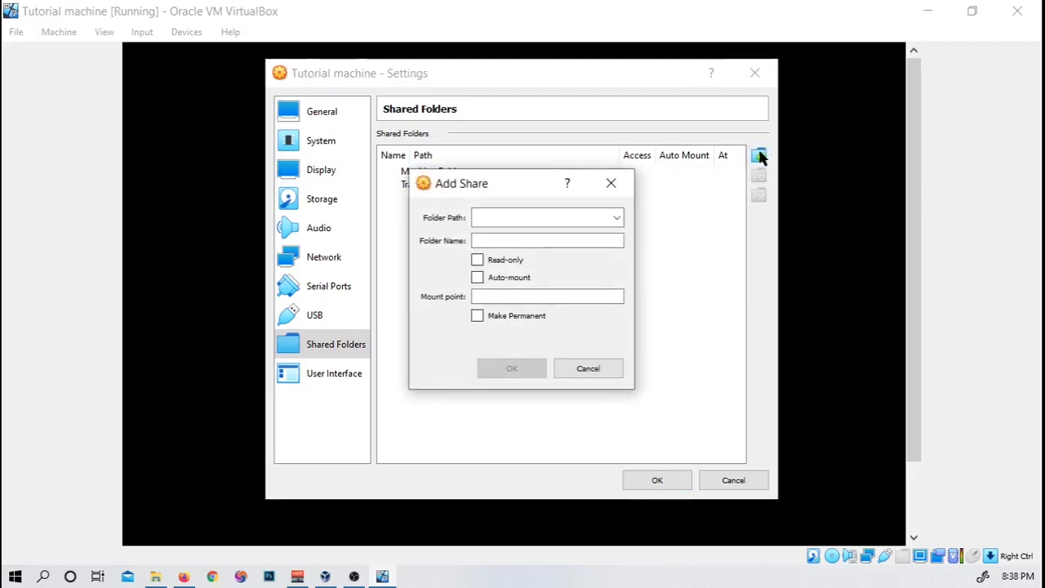
# Step: Add the whole External (D:) drive as a non-permanent D_DRIVE share with full access
pyautogui.click(618, 218)
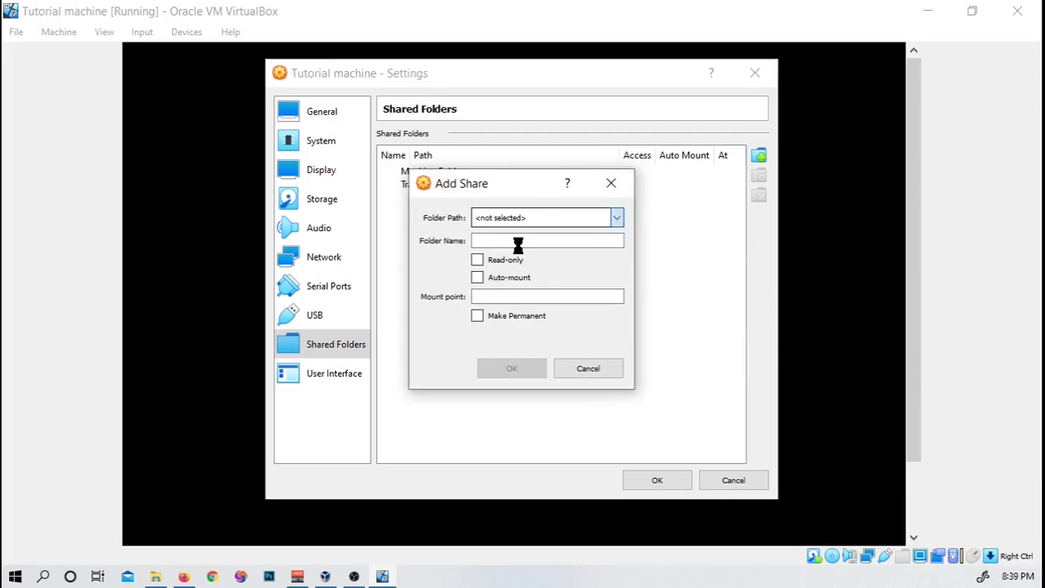
pyautogui.click(519, 251)
pyautogui.moveTo(455, 239); pyautogui.dragTo(458, 321)
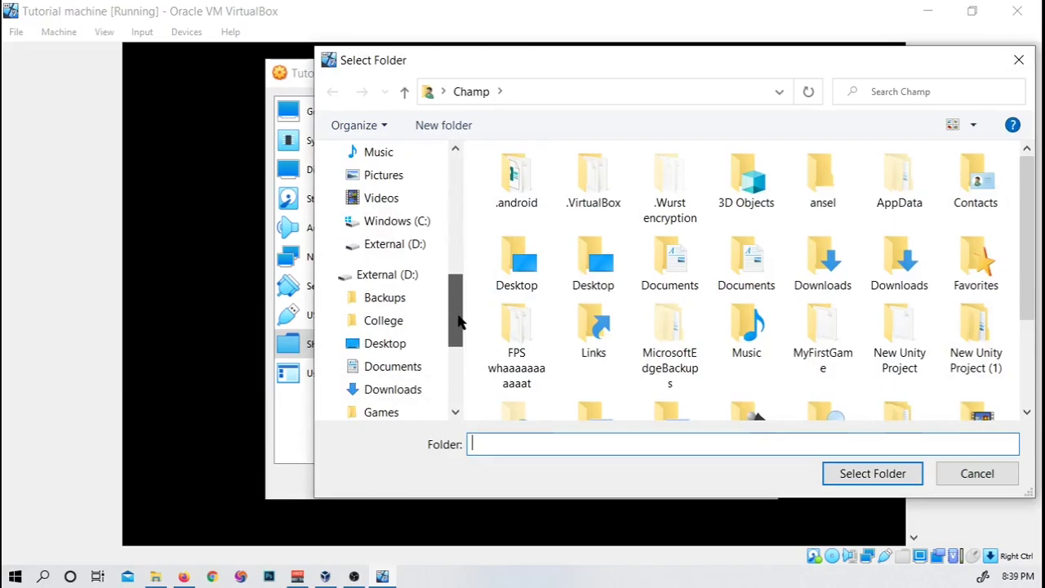
pyautogui.click(389, 278)
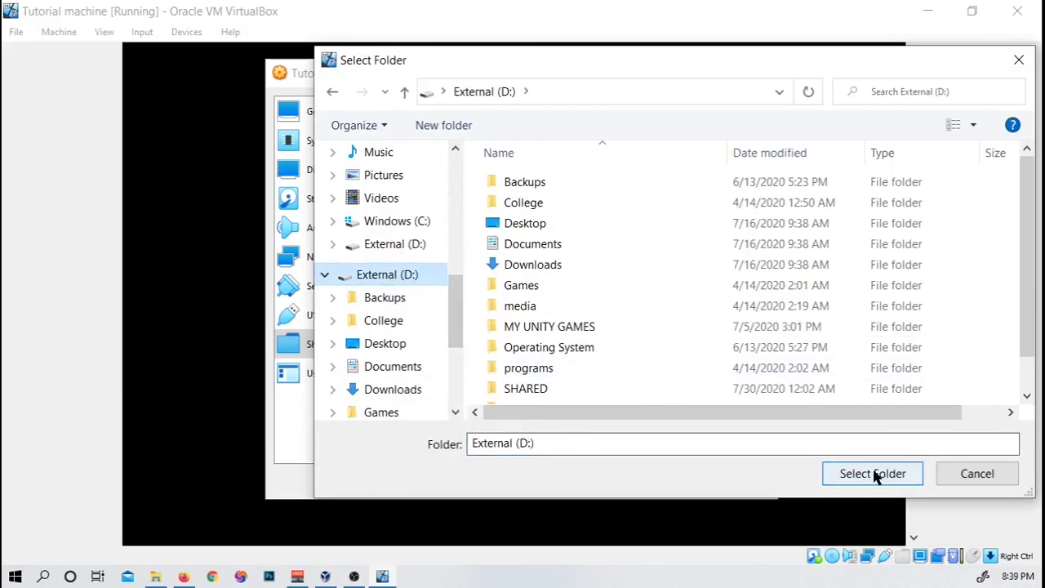
pyautogui.click(874, 473)
pyautogui.click(521, 242)
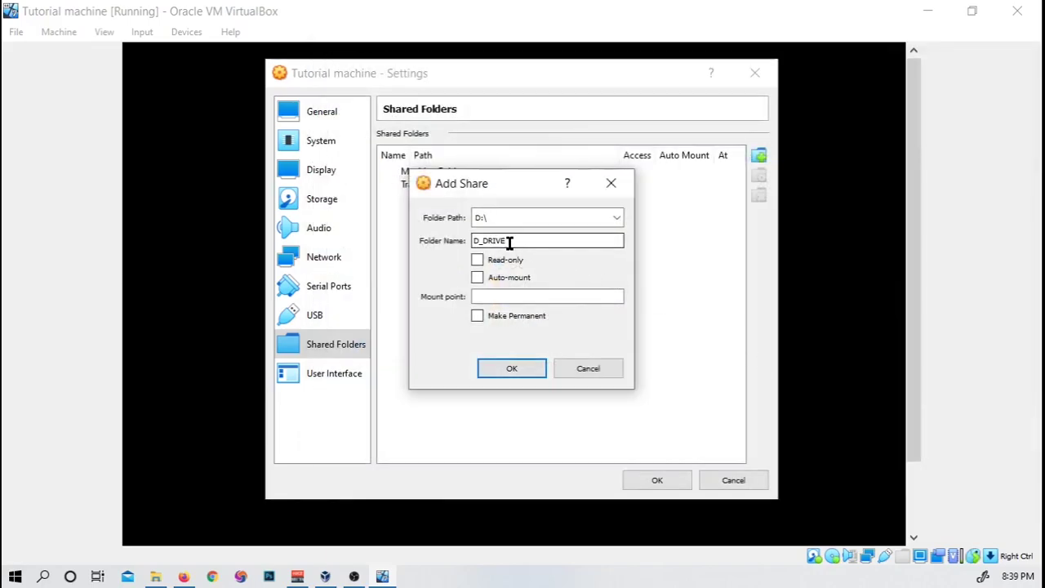
pyautogui.click(477, 316)
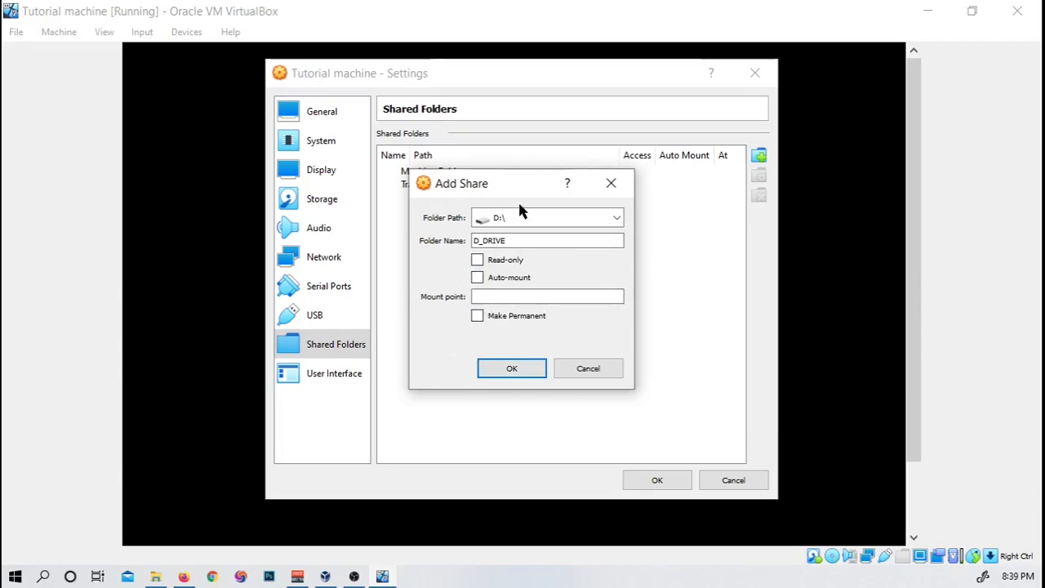
pyautogui.moveTo(509, 178); pyautogui.dragTo(450, 175)
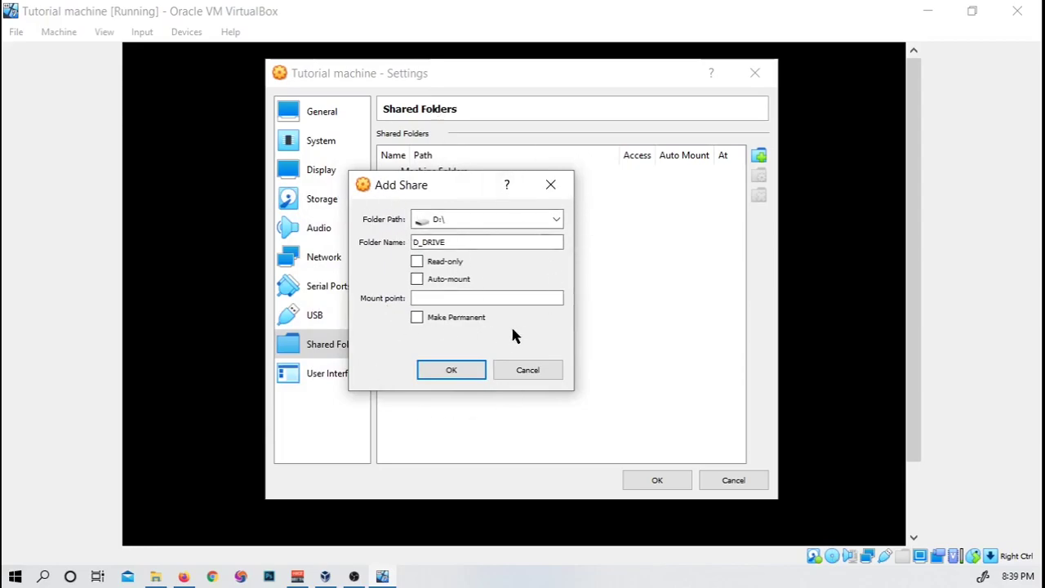
pyautogui.click(433, 364)
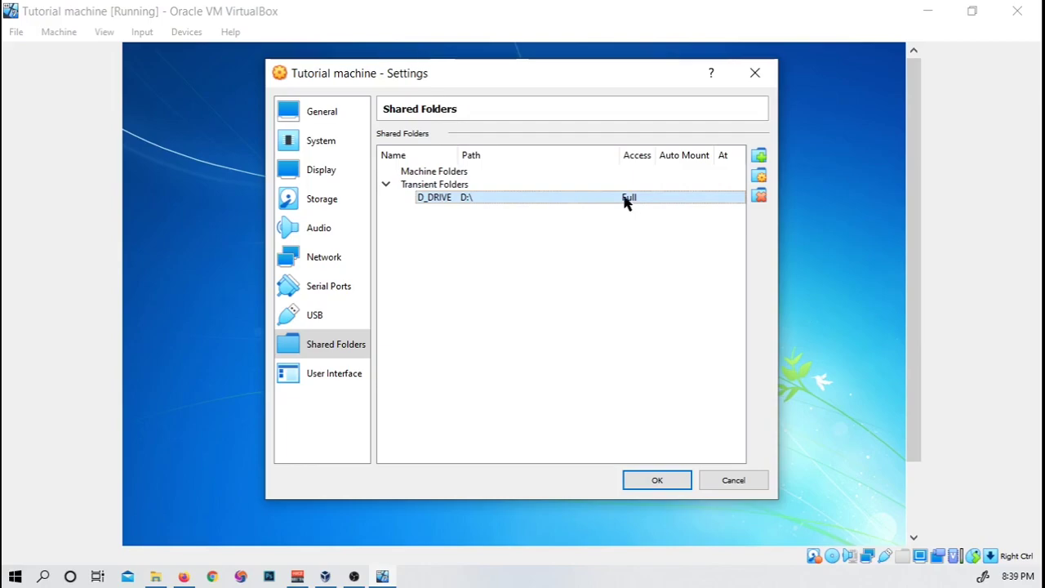
# Step: Save the shared folder settings and sign in to Windows 7 with the account password
pyautogui.click(651, 483)
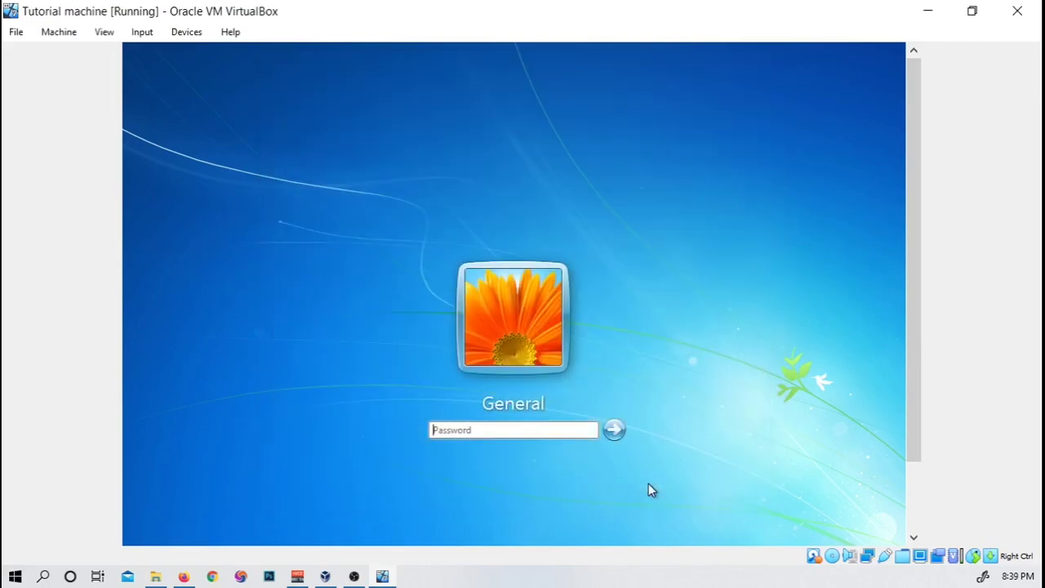
pyautogui.write('123')
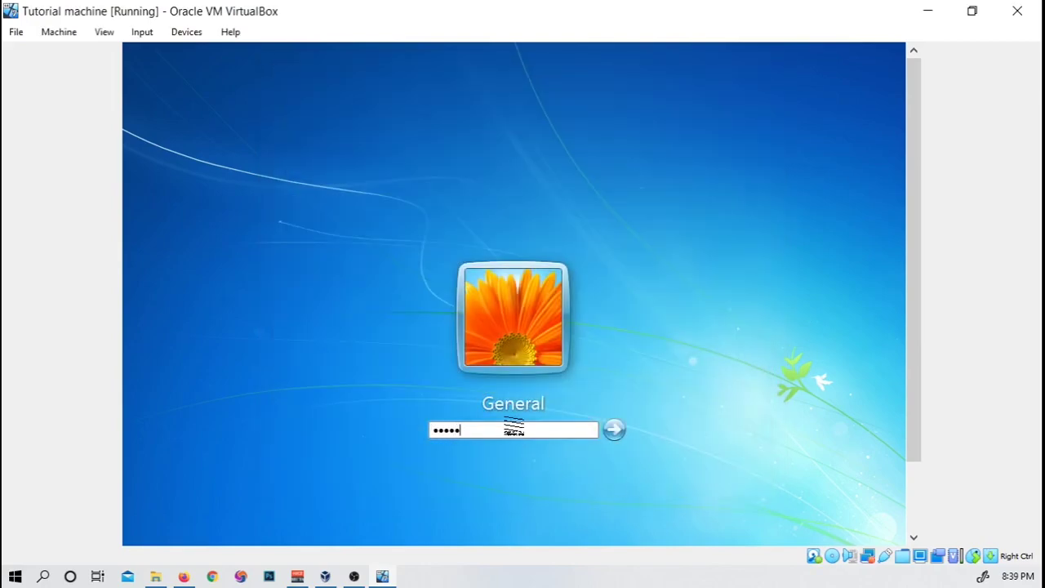
pyautogui.press('Return')
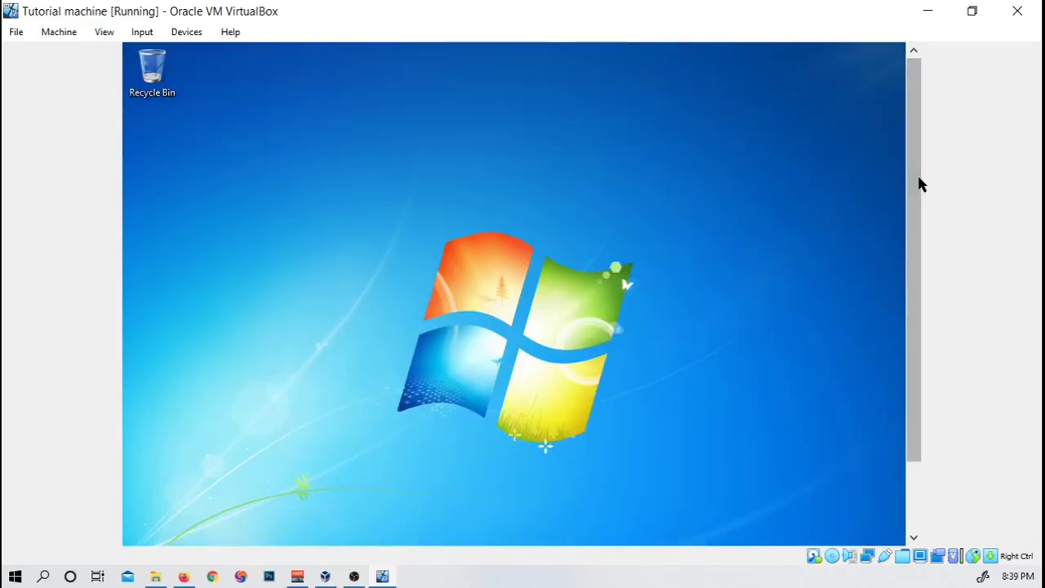
# Step: Restore, recenter and re-maximize the VM window so the guest desktop fills it
pyautogui.moveTo(912, 159); pyautogui.dragTo(919, 275)
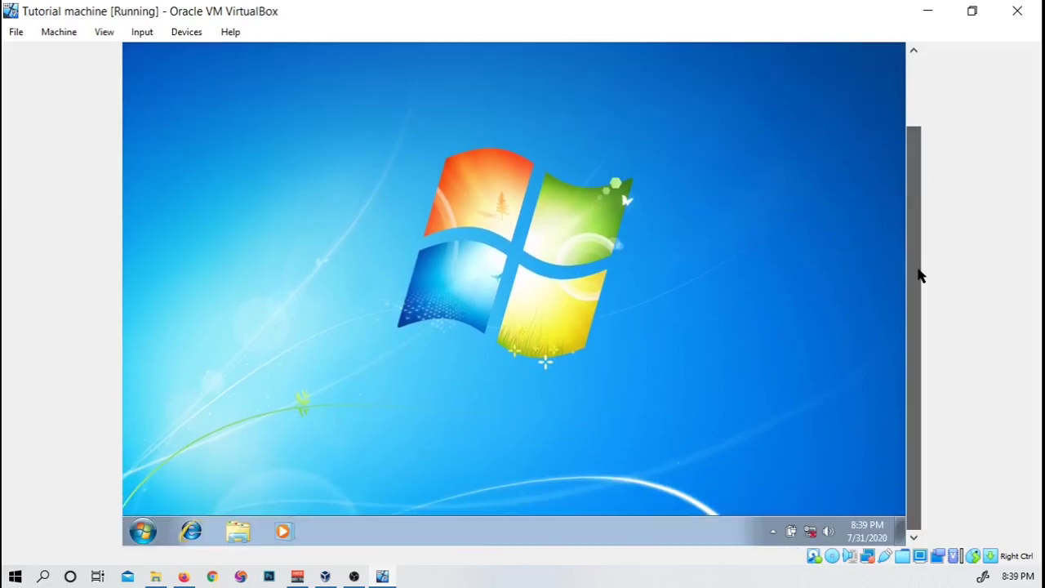
pyautogui.click(971, 11)
pyautogui.moveTo(319, 7); pyautogui.dragTo(562, 60)
pyautogui.click(668, 57)
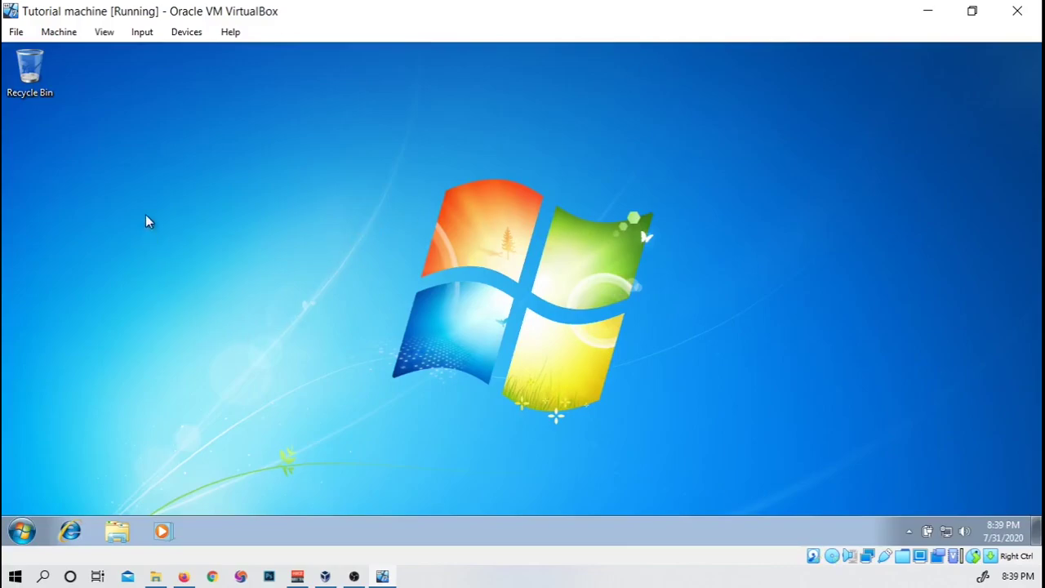
# Step: Switch the Tutorial machine to Full-screen Mode and bring up the Windows 7 Start menu
pyautogui.click(105, 33)
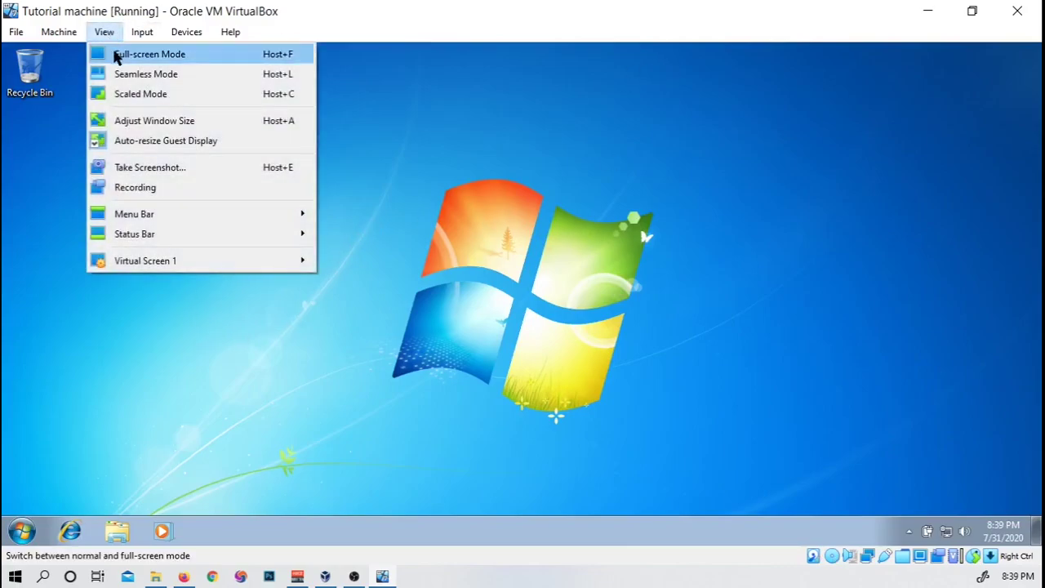
pyautogui.click(117, 57)
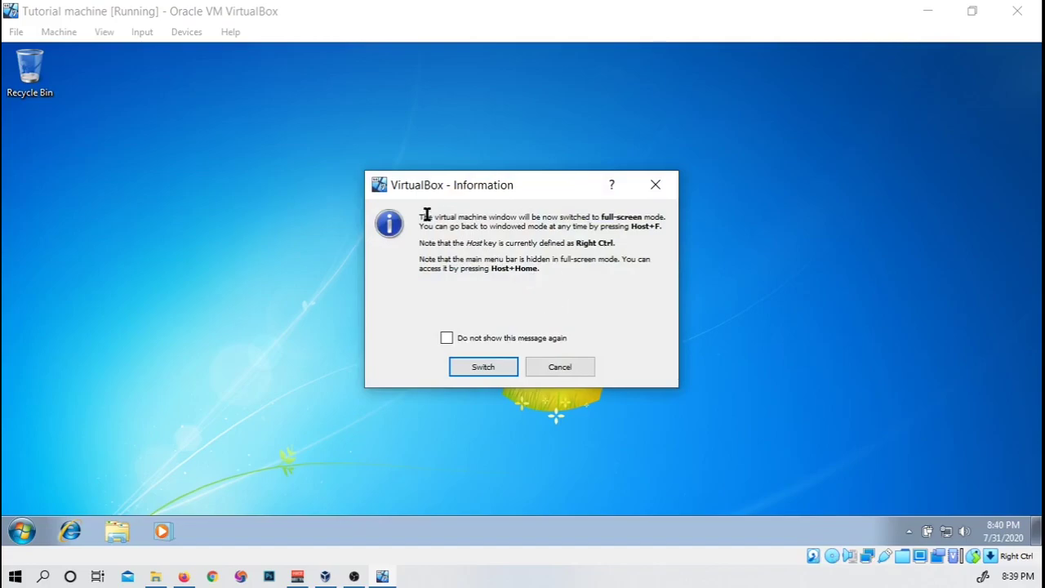
pyautogui.click(498, 365)
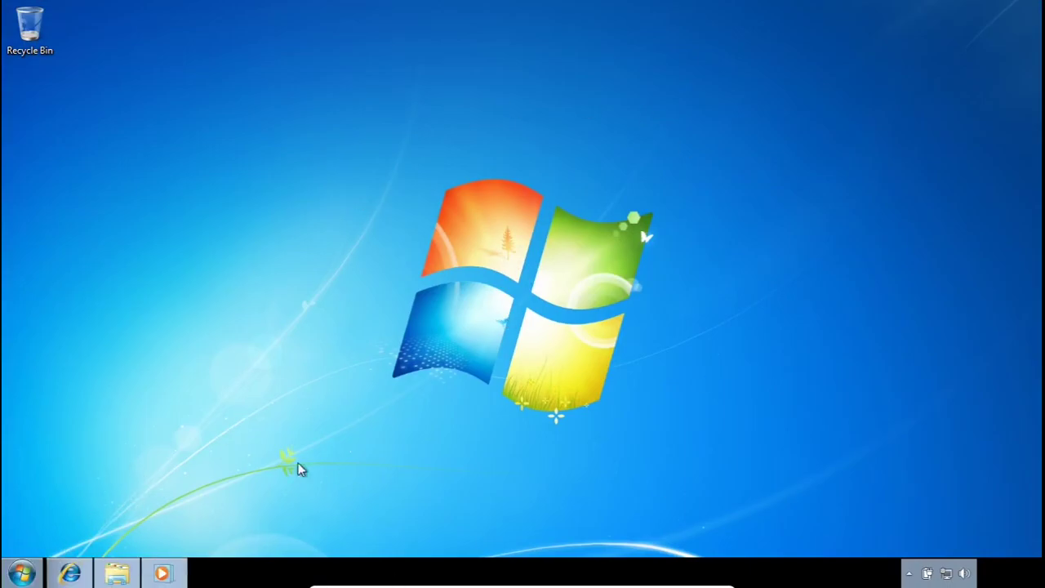
pyautogui.press('super')
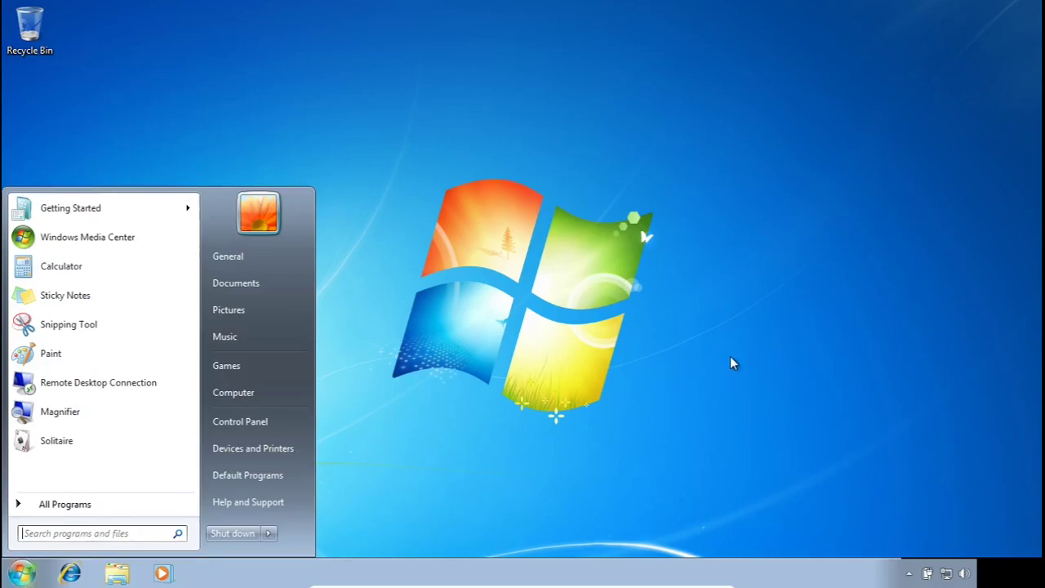
# Step: Search the Start menu for 'network' and open the Network and Sharing Center
pyautogui.write('network')
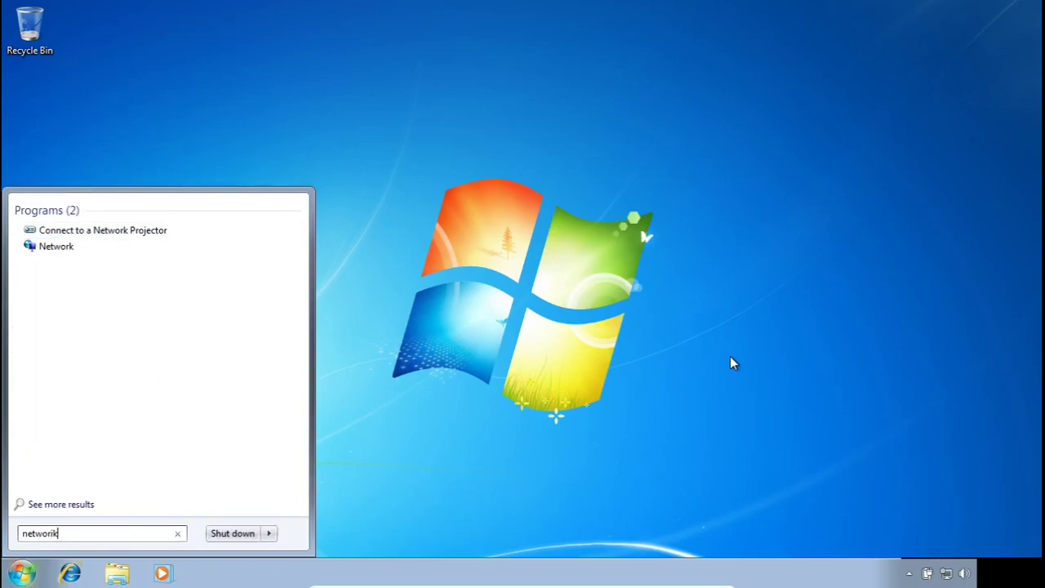
pyautogui.press('BackSpace')
pyautogui.press('BackSpace')
pyautogui.write('k')
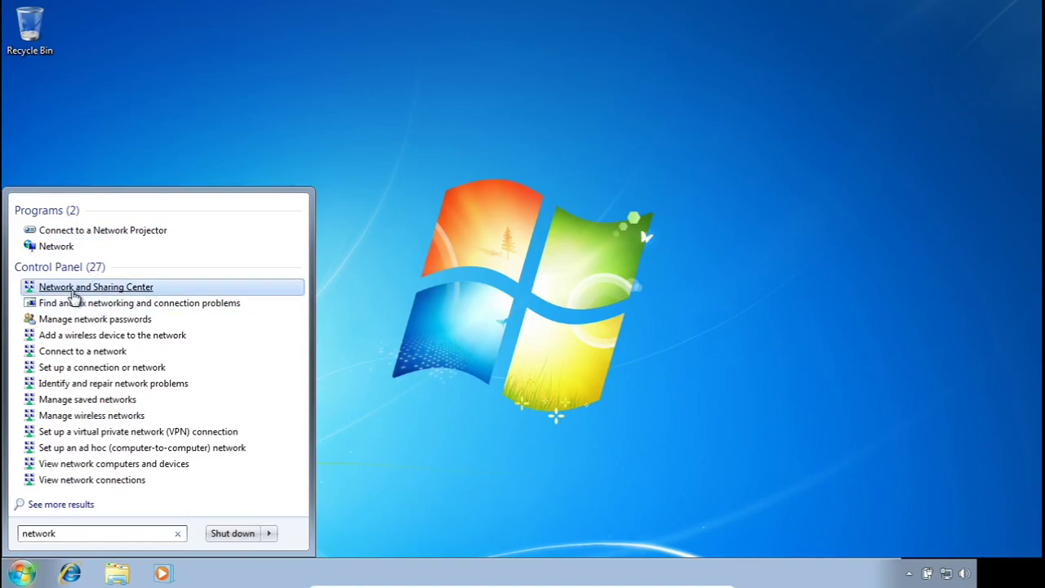
pyautogui.click(71, 290)
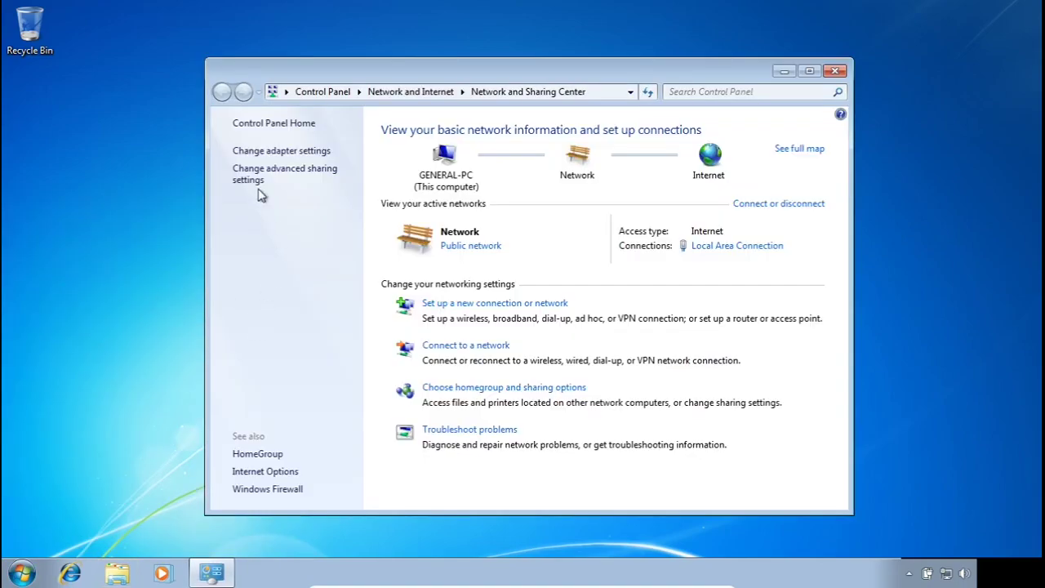
# Step: Turn on file and printer sharing in advanced sharing settings, save changes, and close the window
pyautogui.click(302, 176)
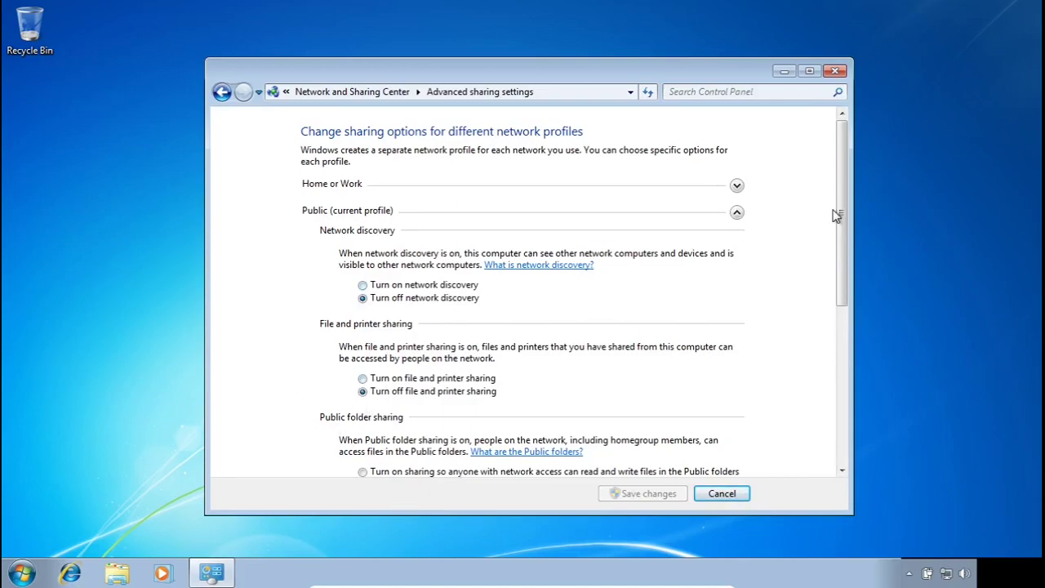
pyautogui.moveTo(840, 201); pyautogui.dragTo(842, 265)
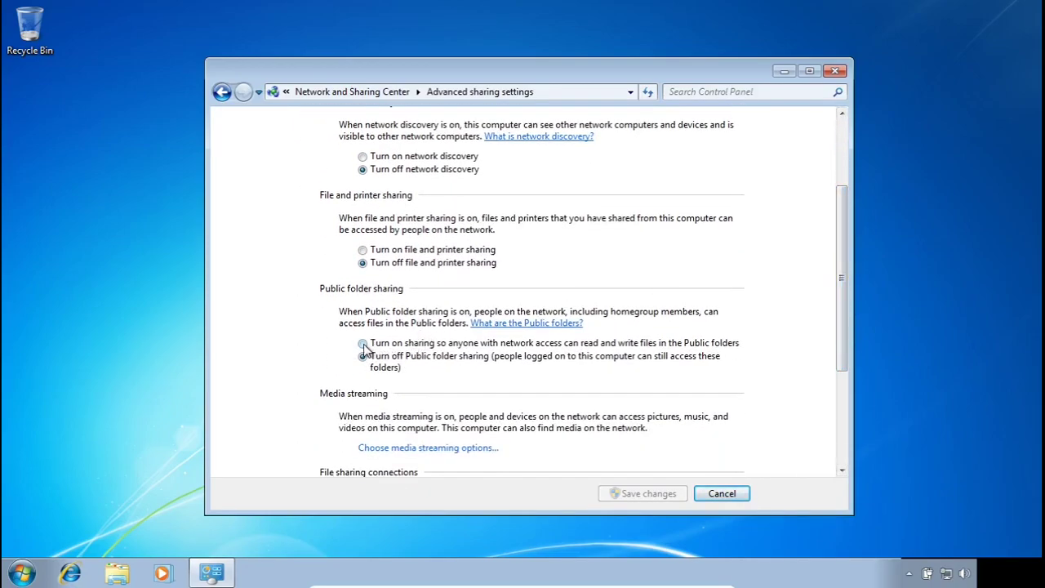
pyautogui.click(364, 249)
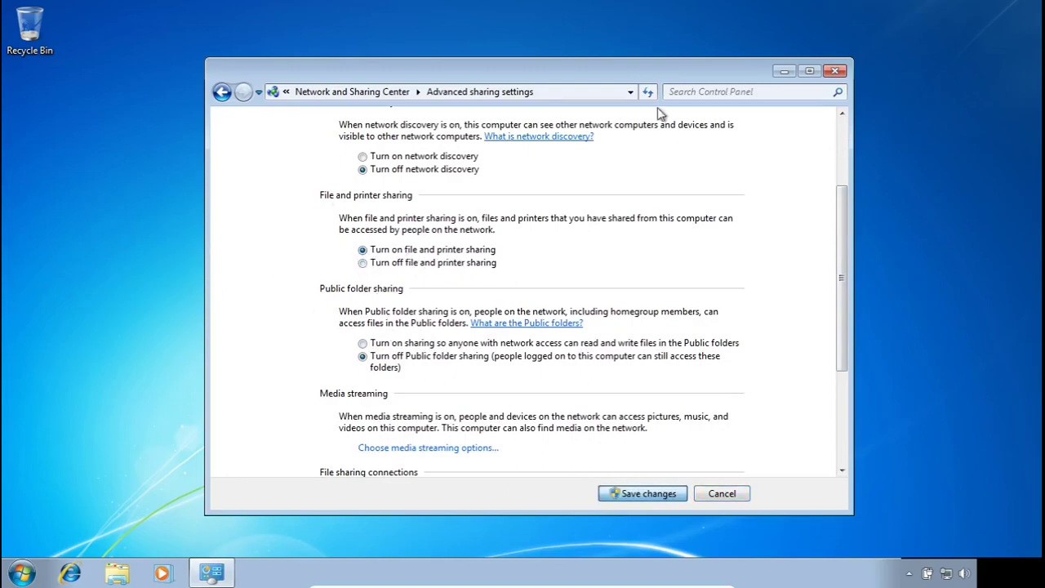
pyautogui.click(637, 494)
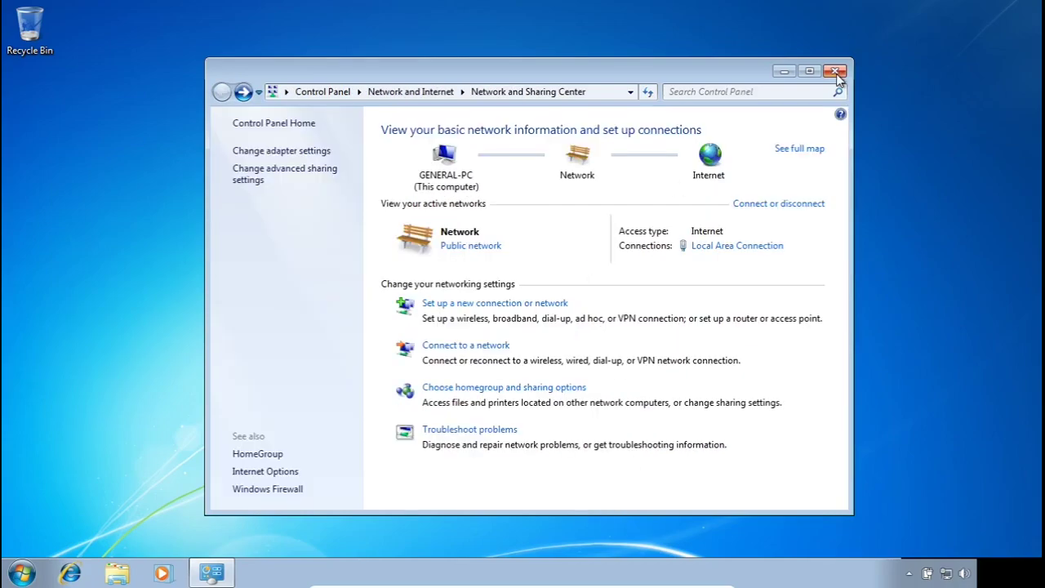
pyautogui.click(836, 72)
# Step: Open Windows Explorer and go to the Network location
pyautogui.click(115, 574)
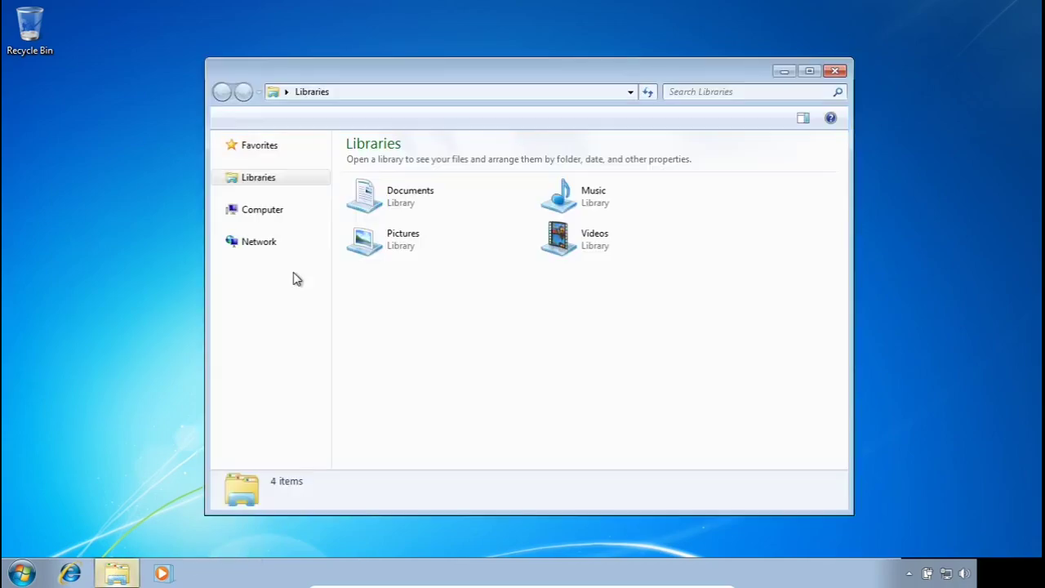
pyautogui.moveTo(344, 71); pyautogui.dragTo(290, 71)
pyautogui.click(203, 364)
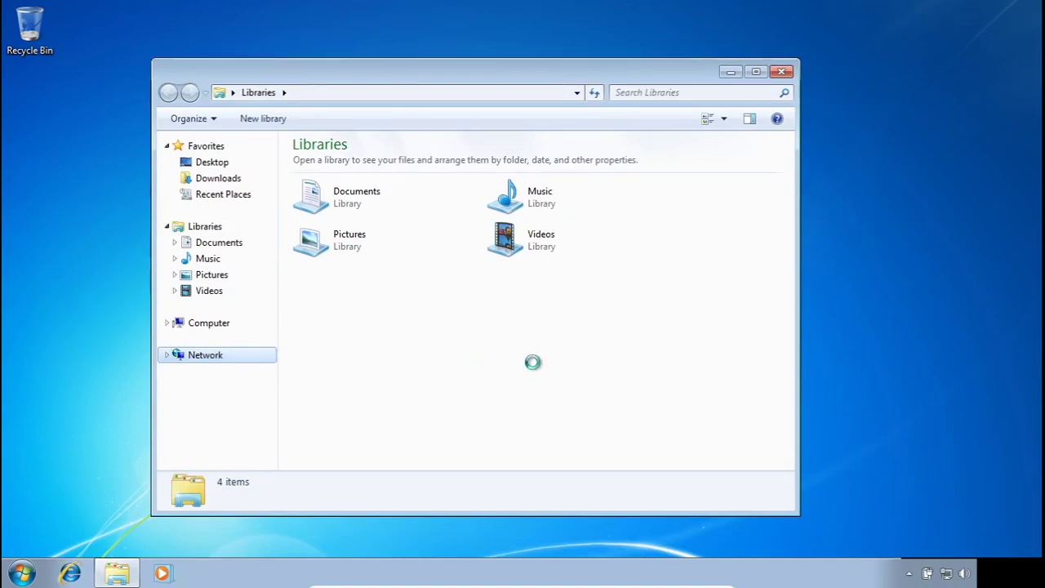
pyautogui.click(234, 355)
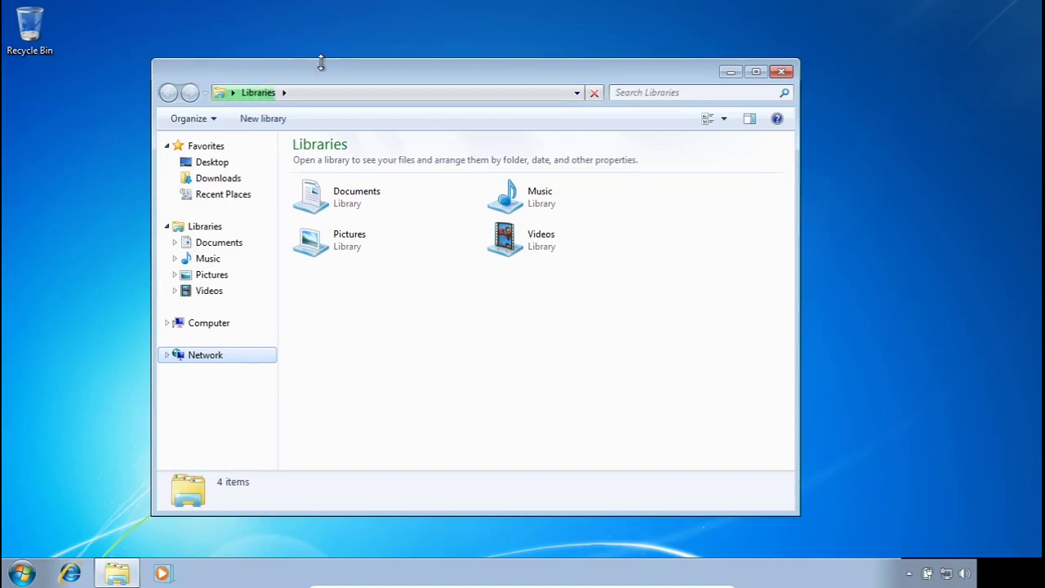
pyautogui.moveTo(461, 72); pyautogui.dragTo(540, 71)
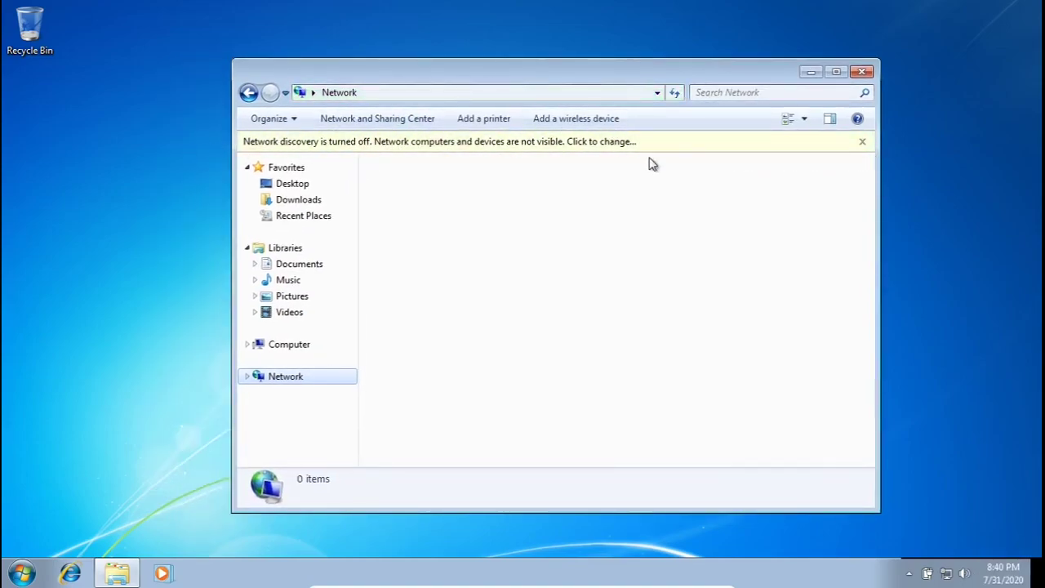
# Step: Turn on network discovery and file sharing for all public networks
pyautogui.click(414, 147)
pyautogui.click(479, 162)
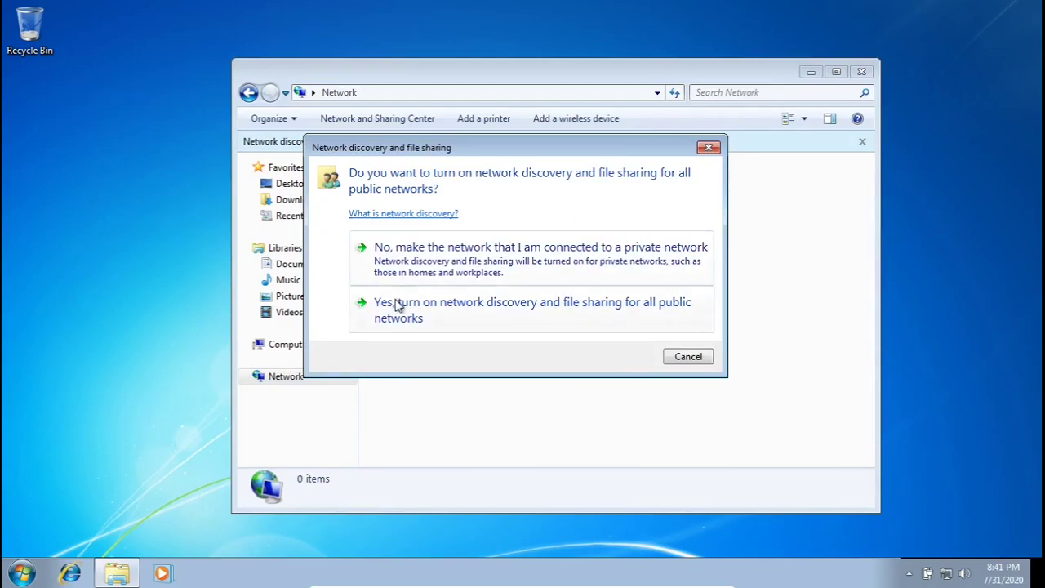
pyautogui.click(540, 318)
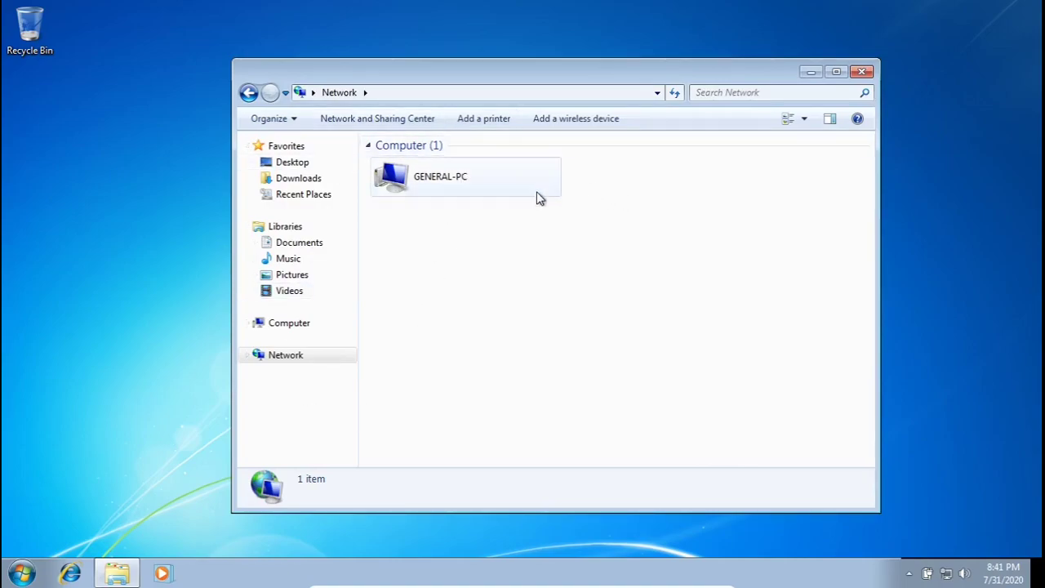
# Step: Open GENERAL-PC, then return to the Network listing showing GENERAL-PC and VBOXSVR
pyautogui.doubleClick(462, 176)
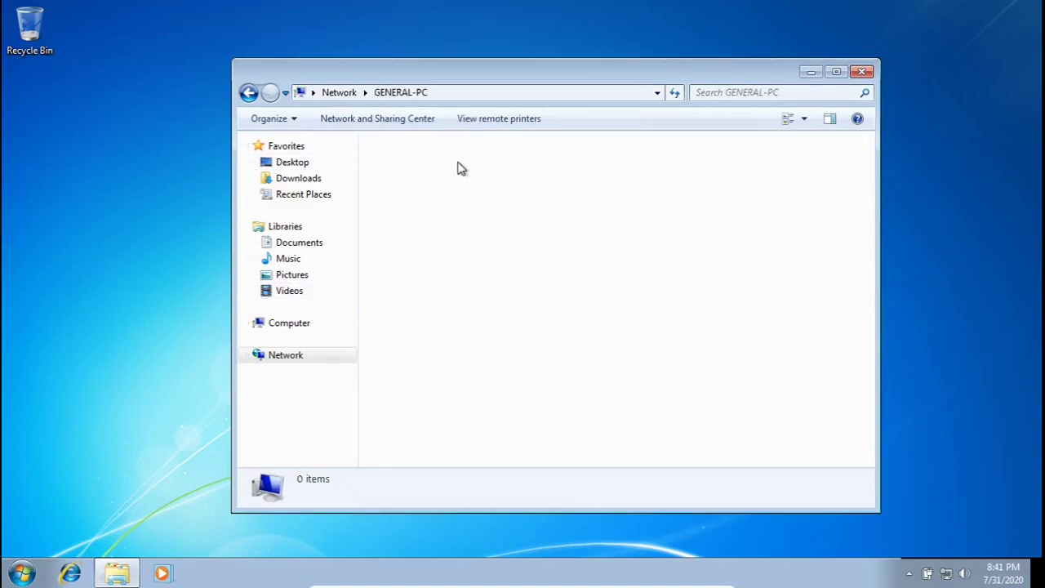
pyautogui.click(336, 92)
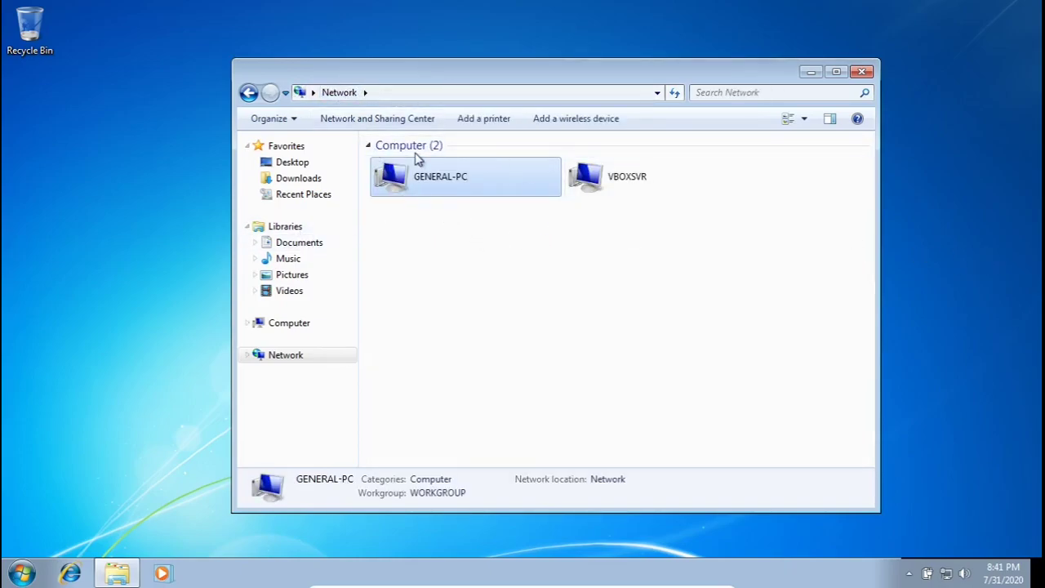
pyautogui.click(666, 227)
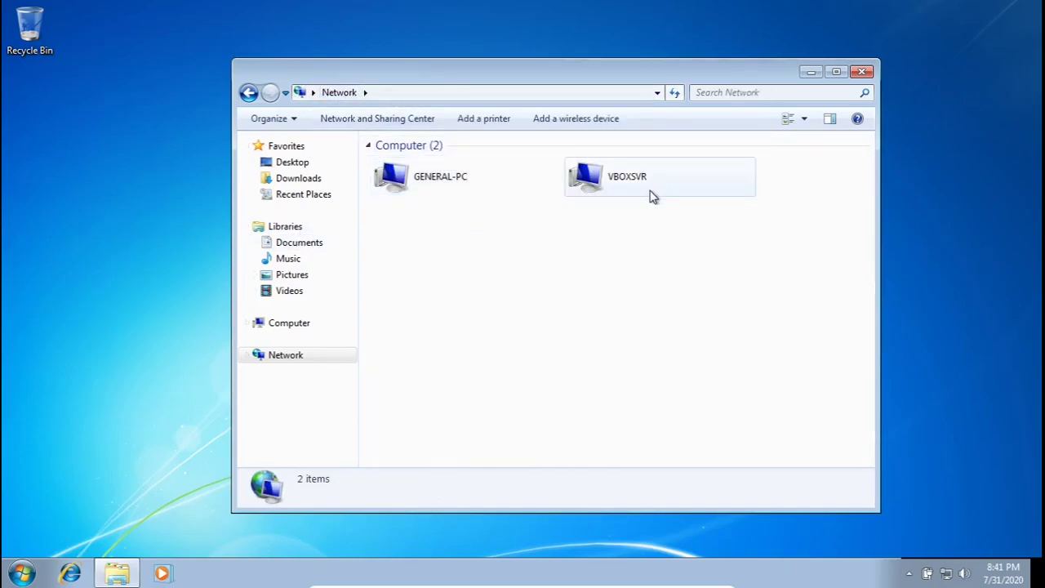
# Step: Browse through VBOXSVR into \\Vboxsvr\d_drive\Downloads
pyautogui.doubleClick(675, 191)
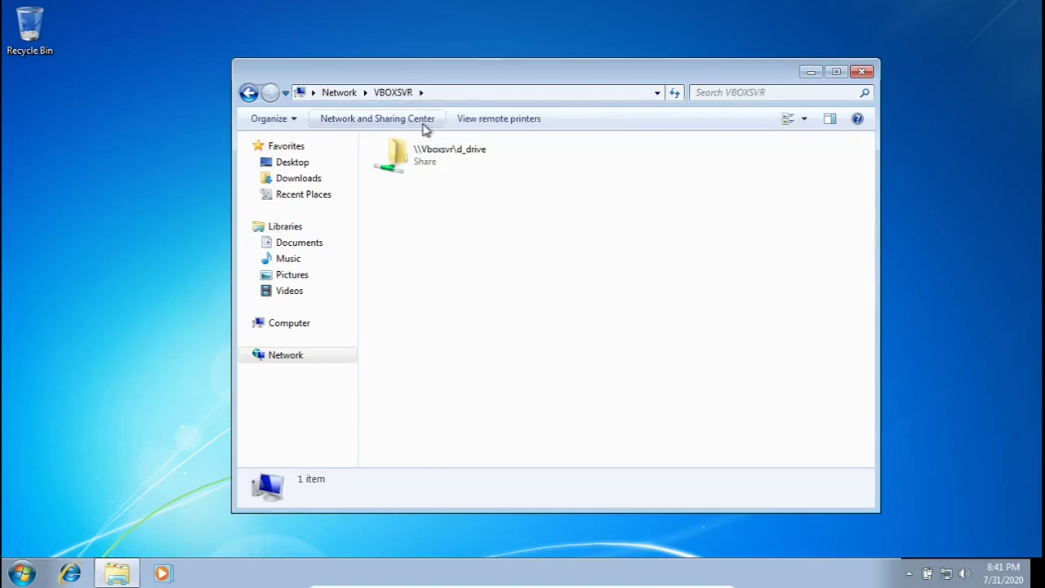
pyautogui.doubleClick(500, 167)
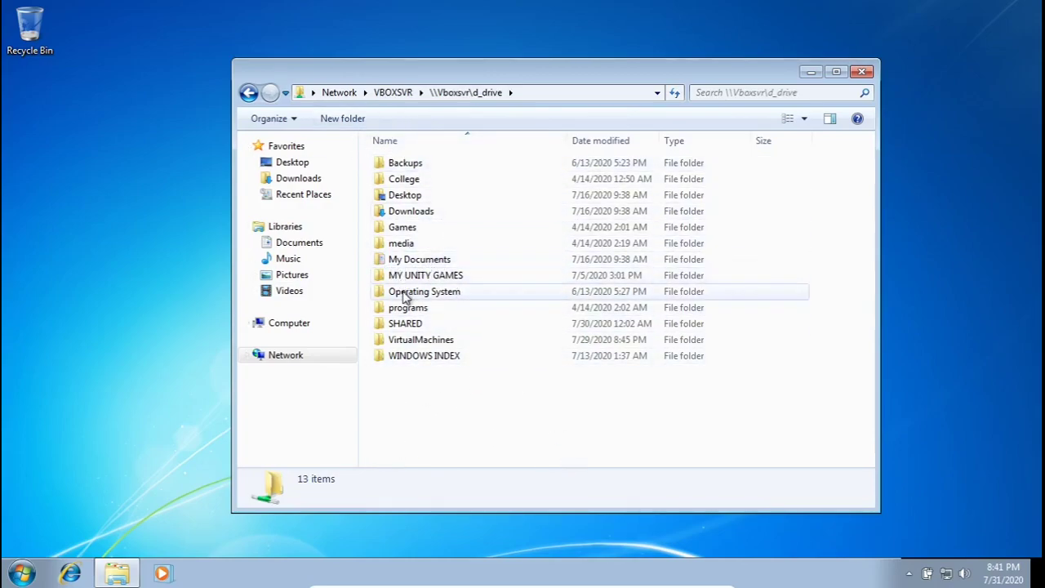
pyautogui.doubleClick(478, 210)
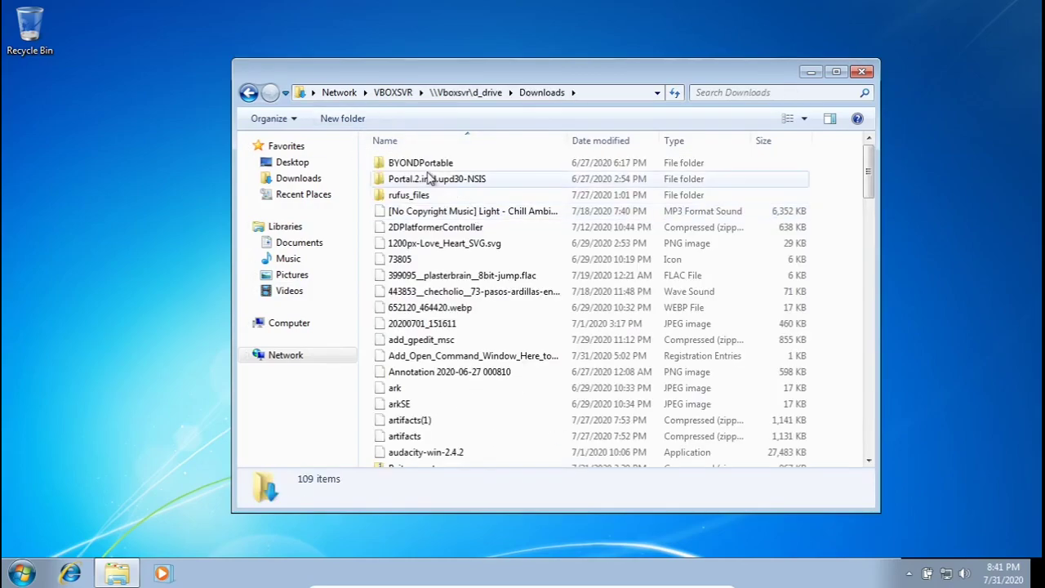
# Step: Scroll the 109 Downloads items and select the VBoxGuestAdditions_6.1.12(1) disc image
pyautogui.scroll(-1, 755, 237)
pyautogui.scroll(1, 755, 237)
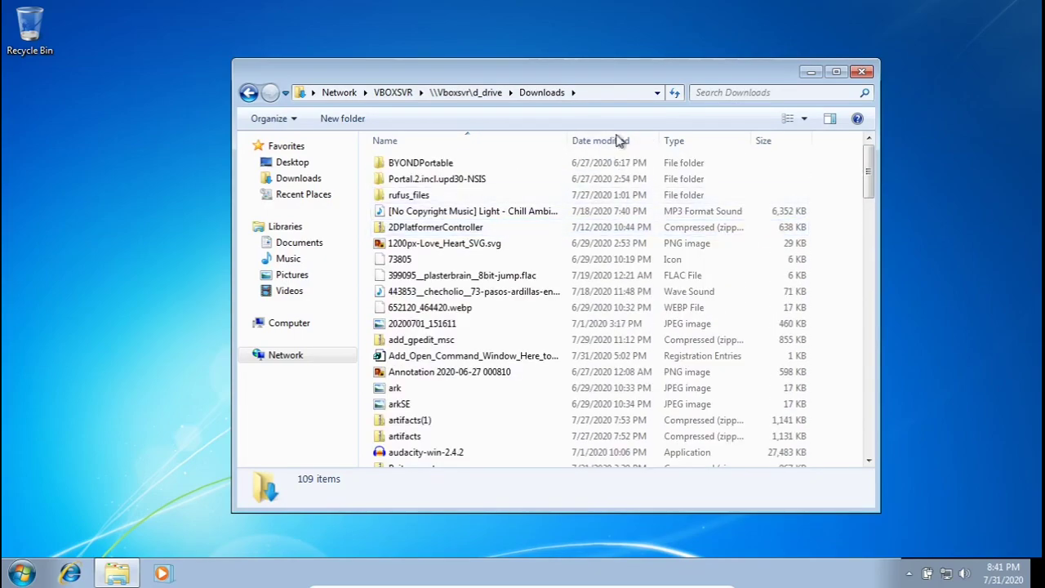
pyautogui.moveTo(868, 161); pyautogui.dragTo(857, 454)
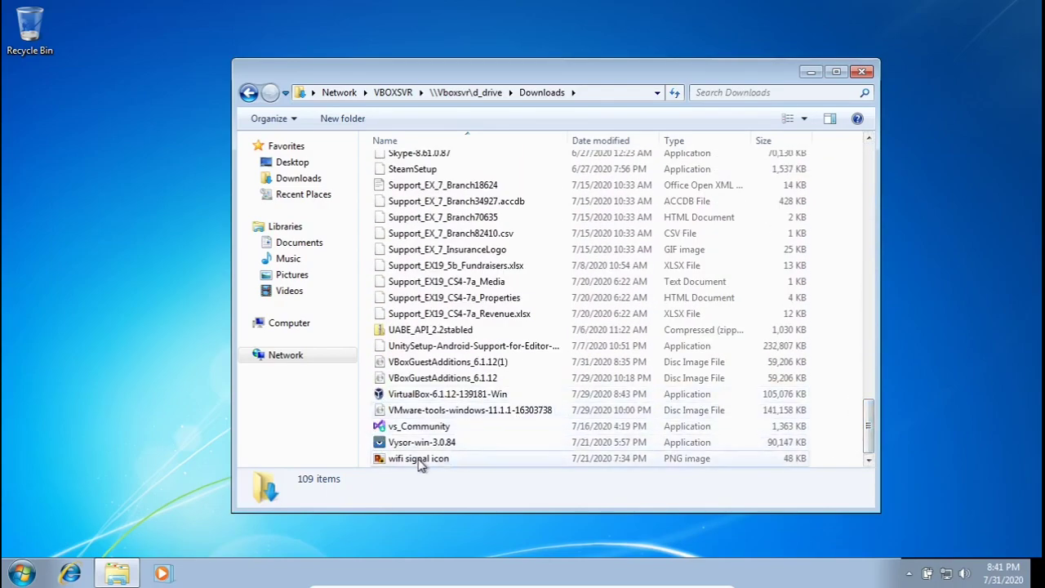
pyautogui.scroll(1, 388, 417)
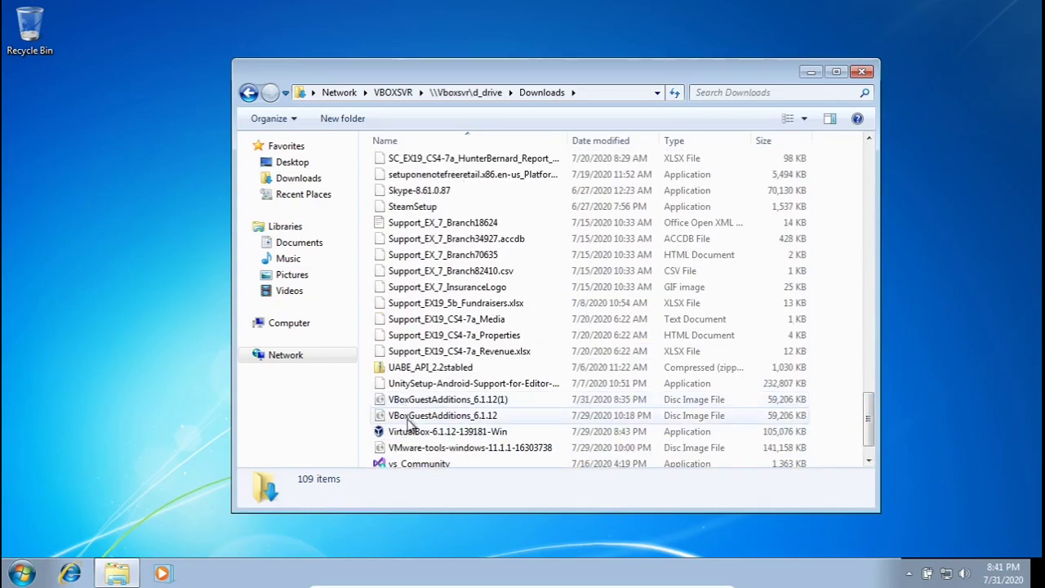
pyautogui.click(402, 400)
pyautogui.keyDown('ctrl'); pyautogui.click(442, 416); pyautogui.keyUp('ctrl')
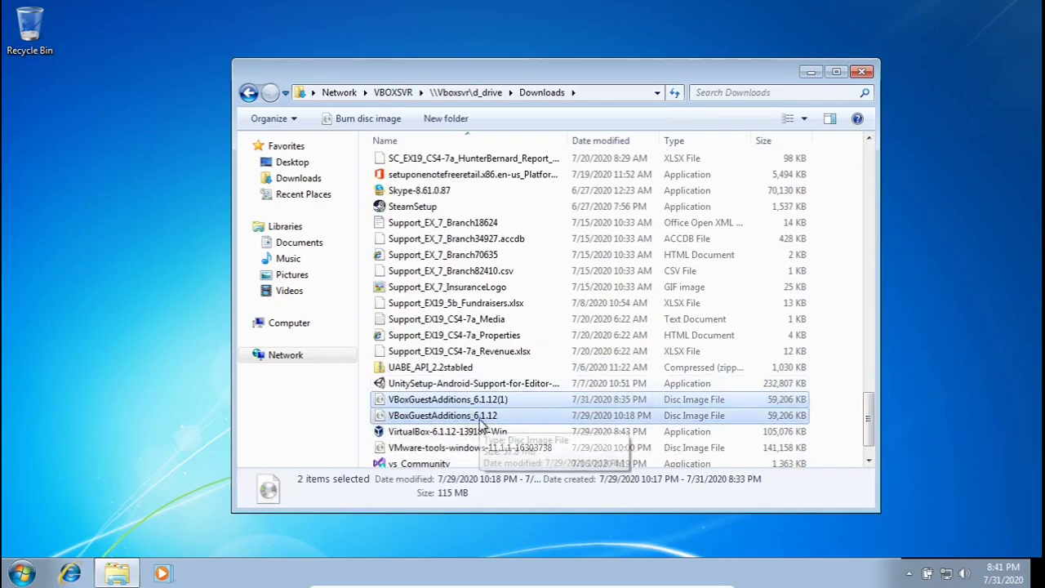
pyautogui.keyDown('ctrl'); pyautogui.click(404, 413); pyautogui.keyUp('ctrl')
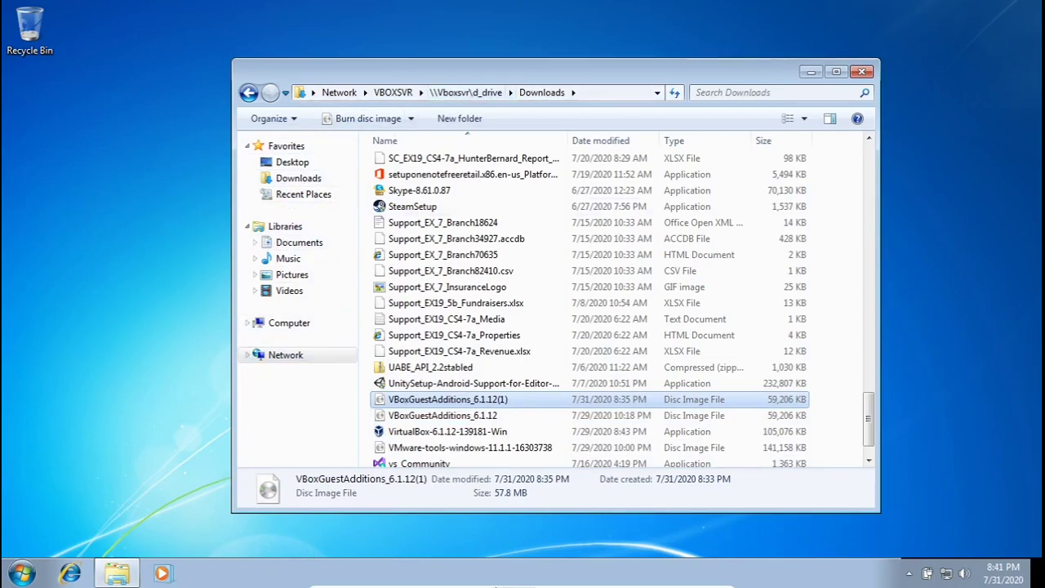
# Step: Remove the D_DRIVE shared folder via Devices > Shared Folders Settings and confirm
pyautogui.moveTo(684, 585)
pyautogui.click(514, 578)
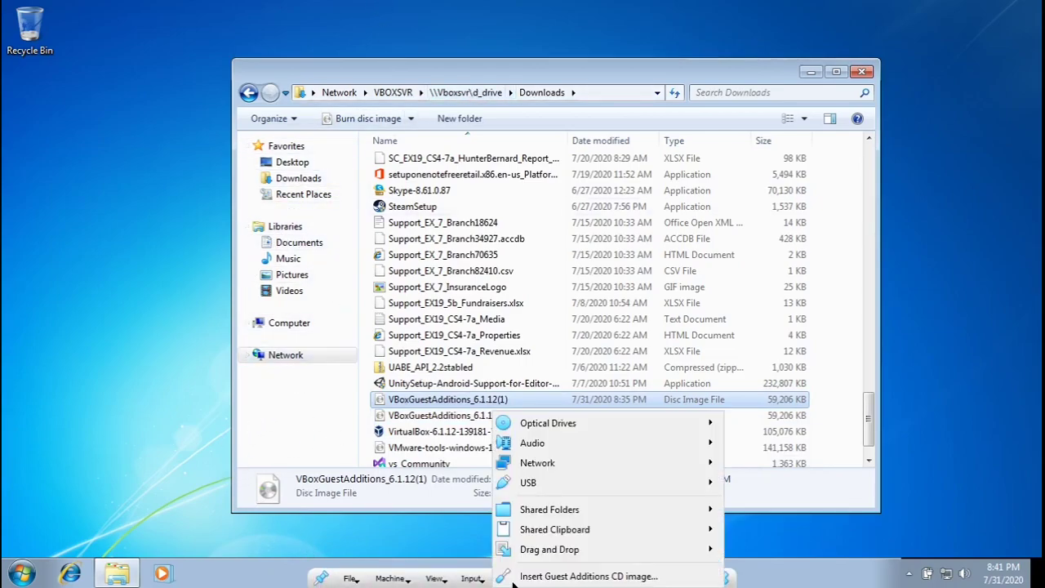
pyautogui.moveTo(558, 514)
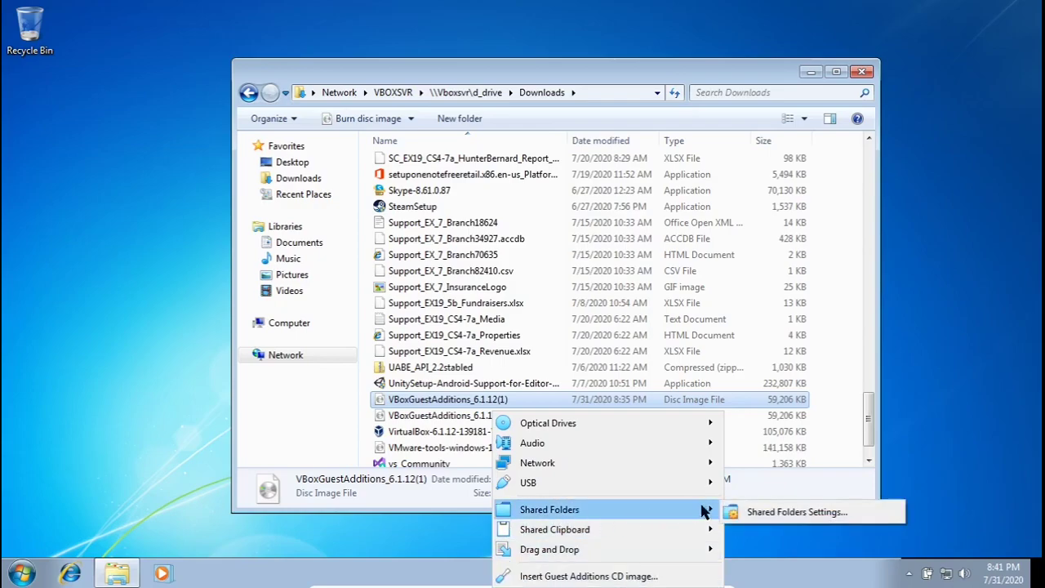
pyautogui.click(796, 513)
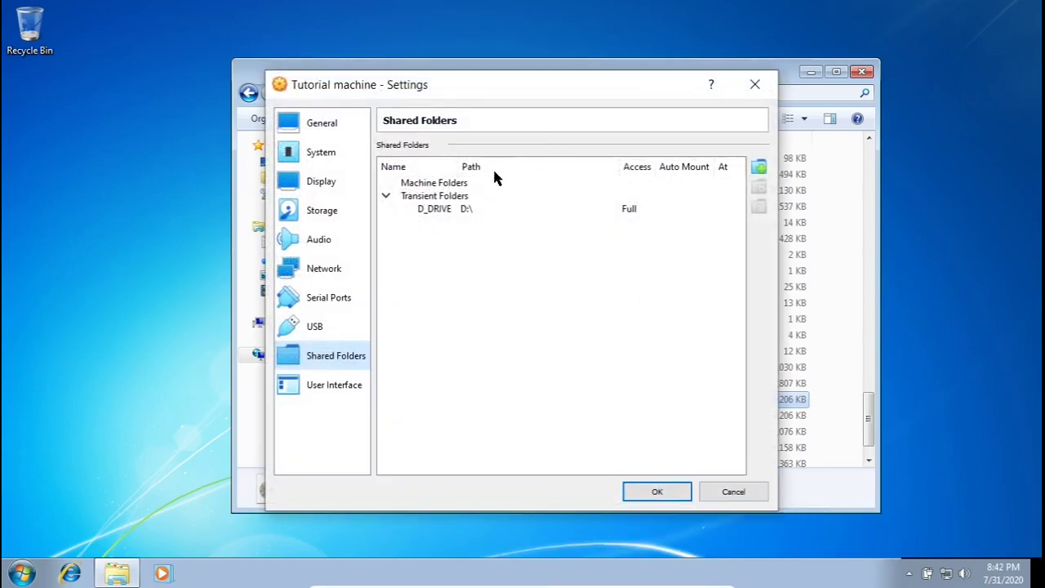
pyautogui.click(453, 211)
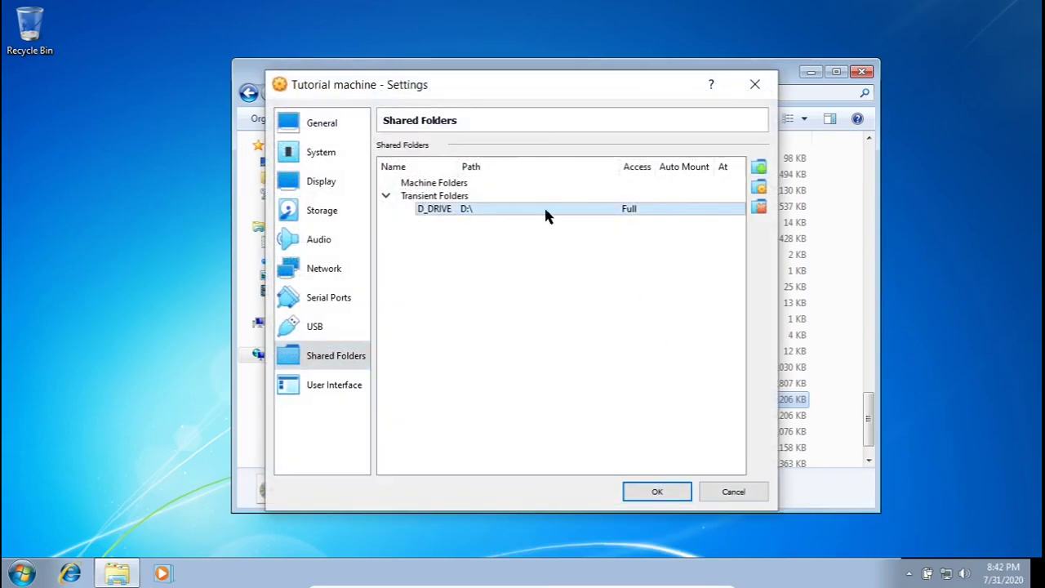
pyautogui.click(759, 209)
pyautogui.click(660, 494)
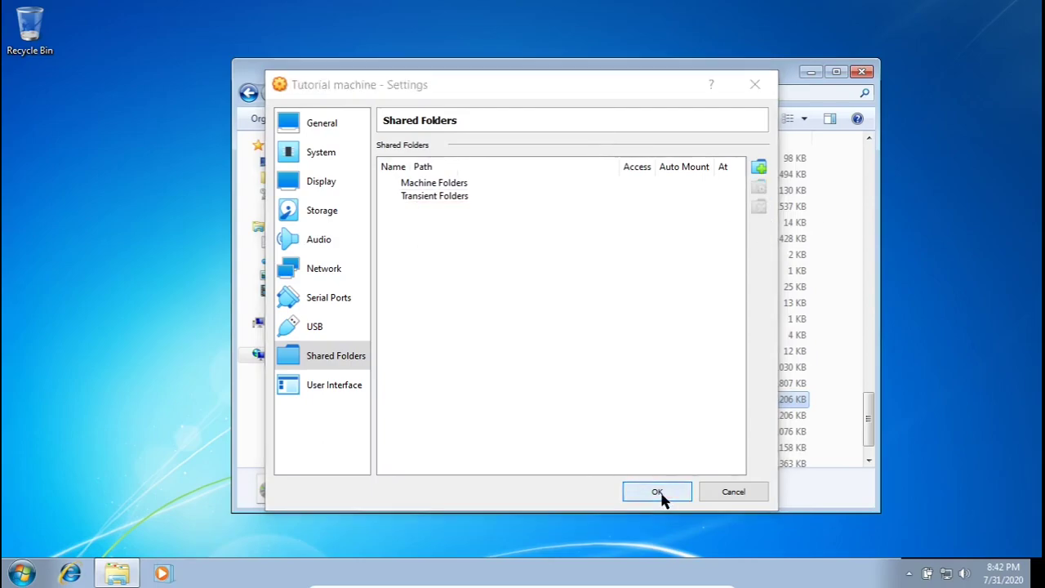
# Step: Check that VBOXSVR is now empty, then close the Explorer window
pyautogui.click(316, 363)
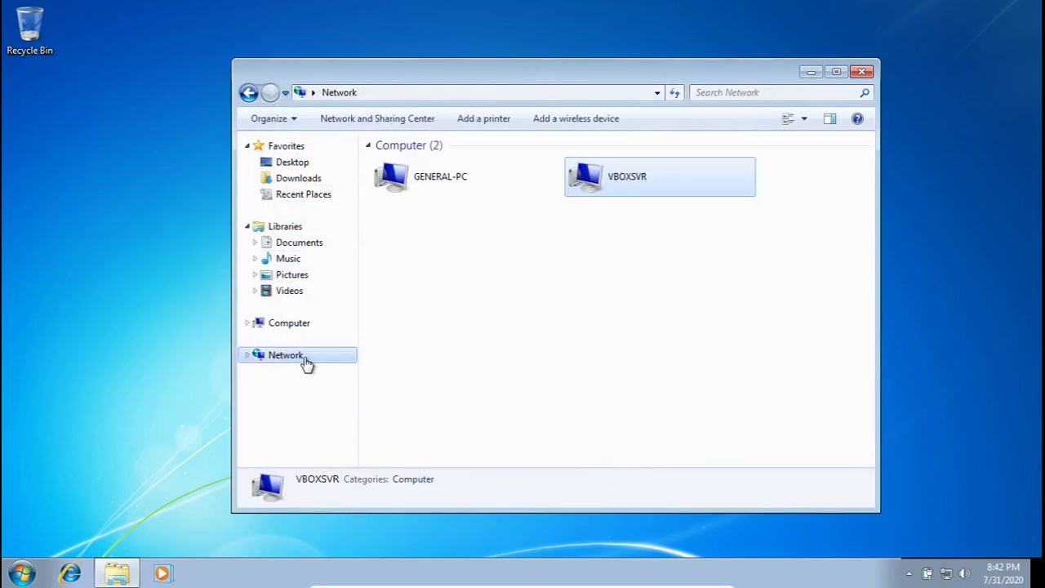
pyautogui.doubleClick(713, 190)
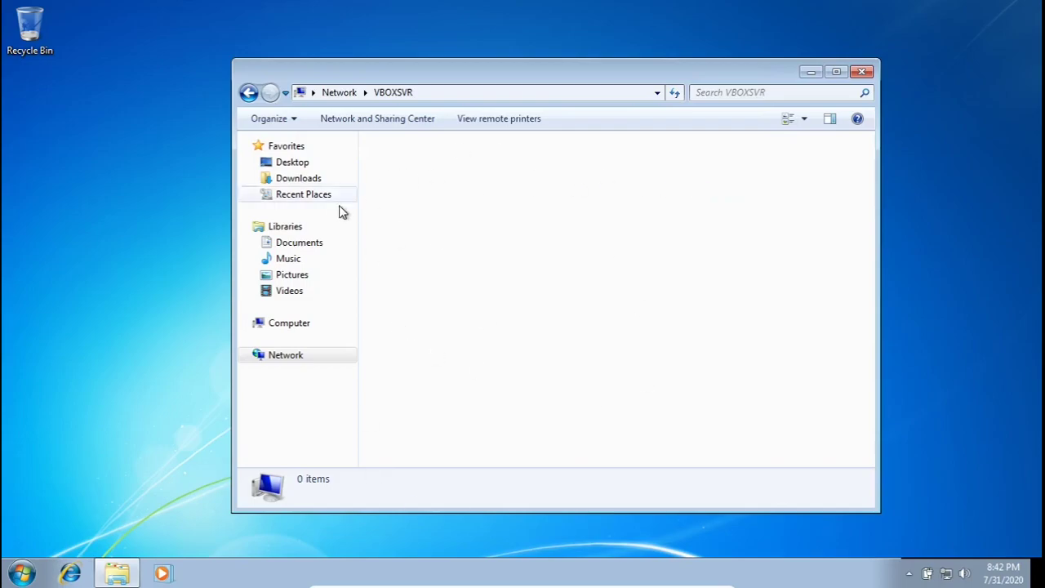
pyautogui.click(277, 360)
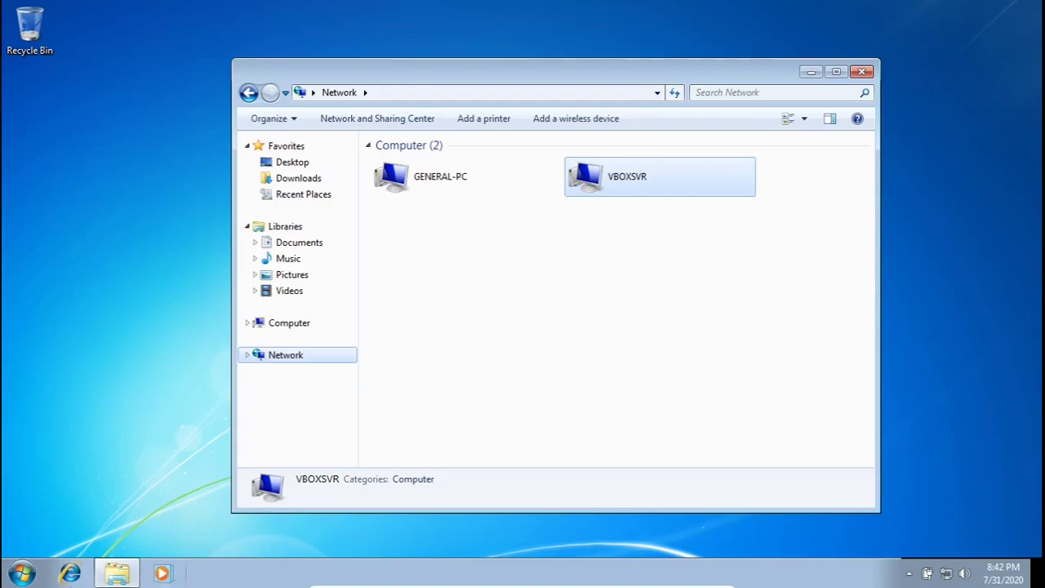
pyautogui.rightClick(22, 579)
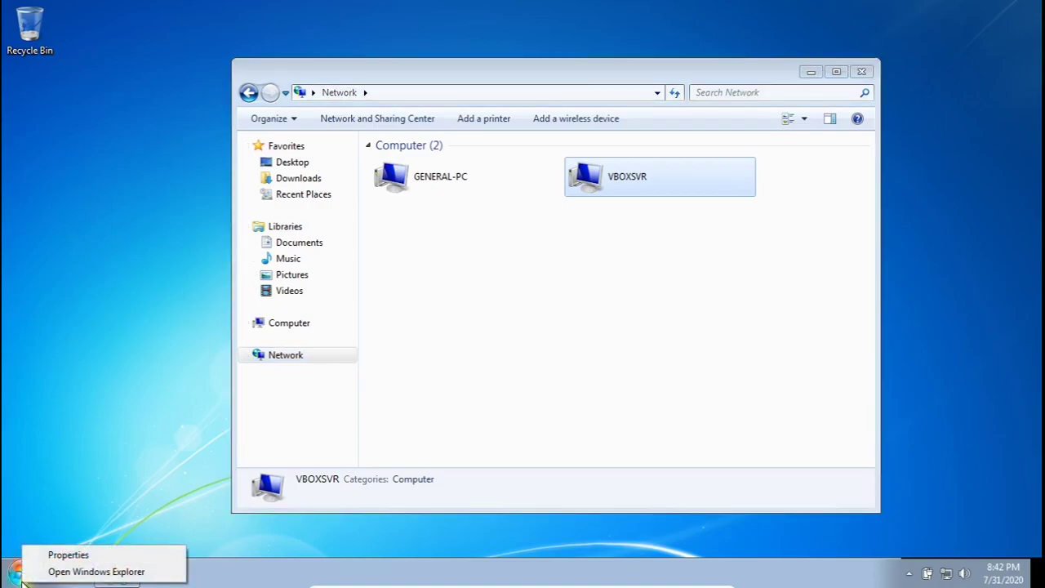
pyautogui.click(28, 439)
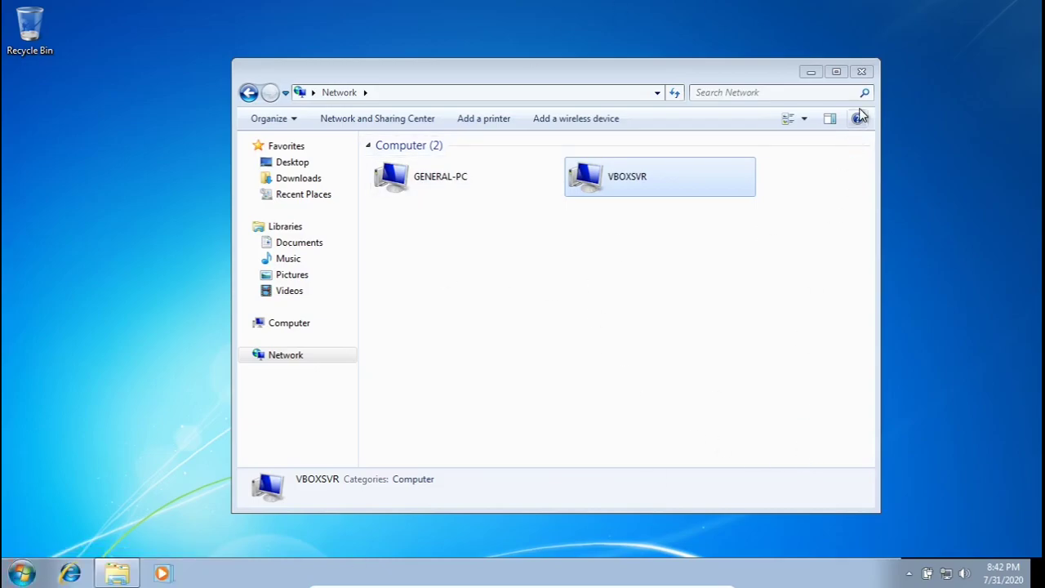
pyautogui.click(863, 74)
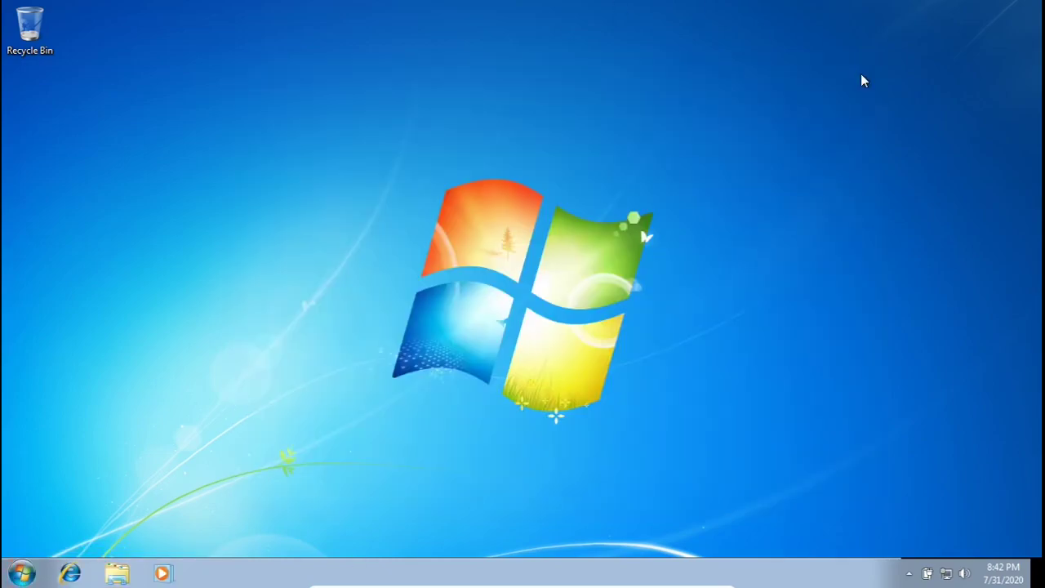